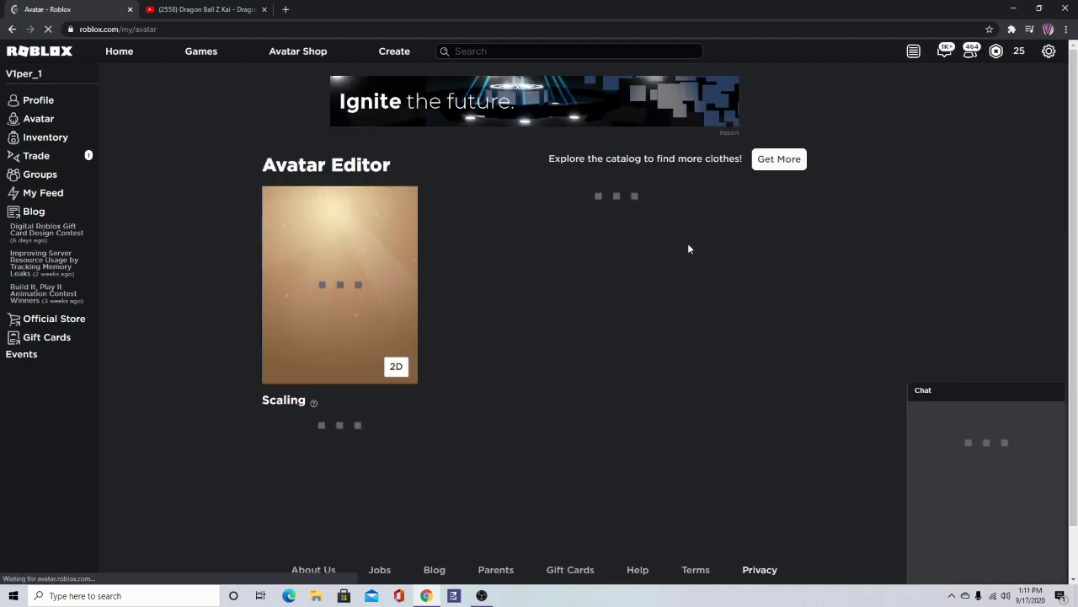
# Step: Put the saved "r 16" costume from My Costumes on the avatar
pyautogui.doubleClick(756, 204)
pyautogui.click(763, 224)
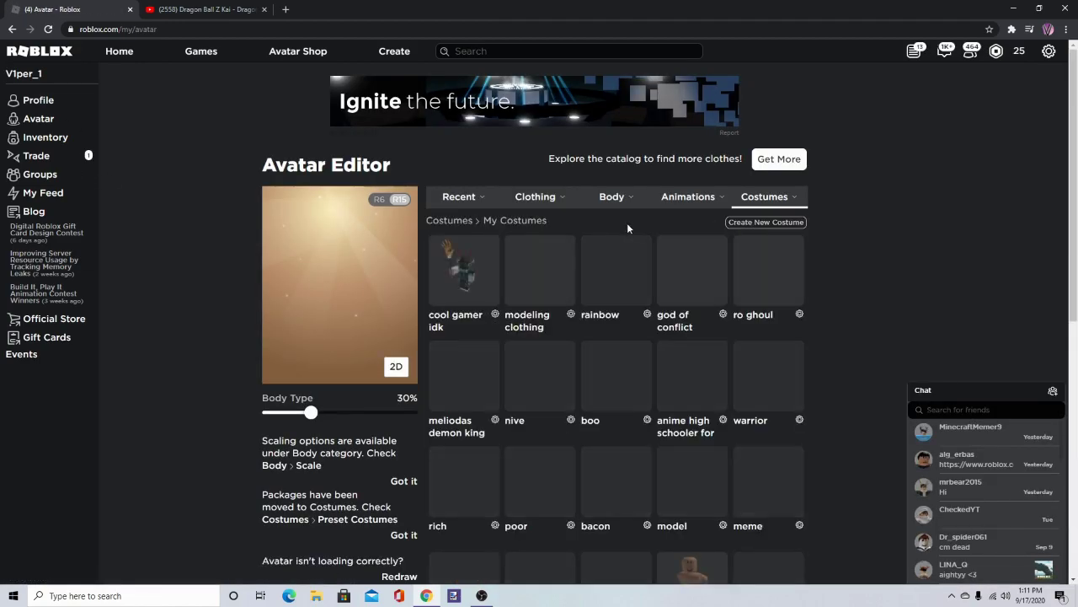
pyautogui.scroll(-2, 569, 278)
pyautogui.scroll(-2, 569, 278)
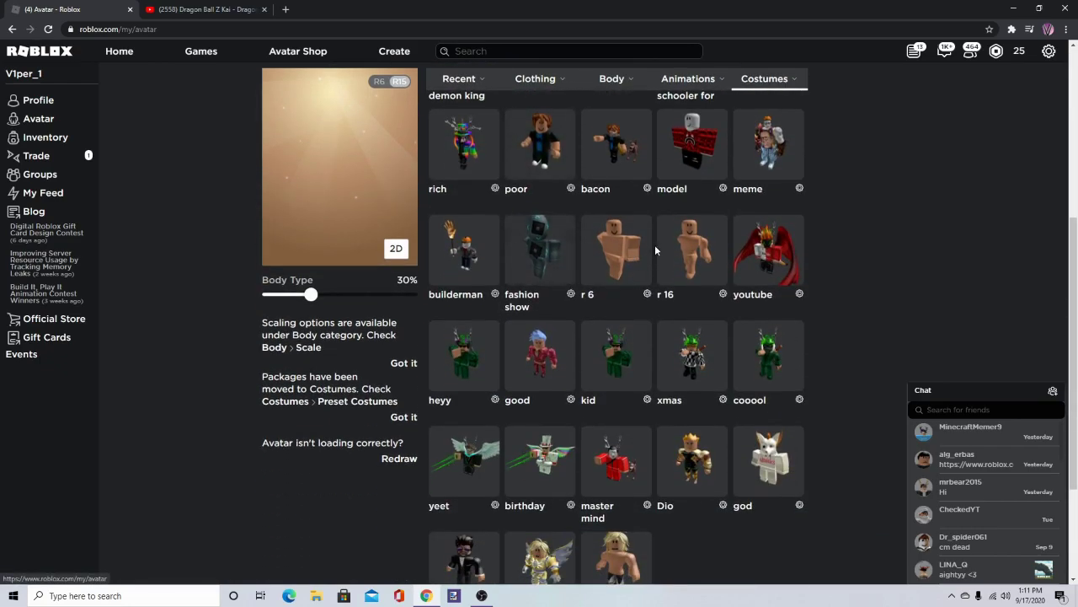
pyautogui.click(691, 249)
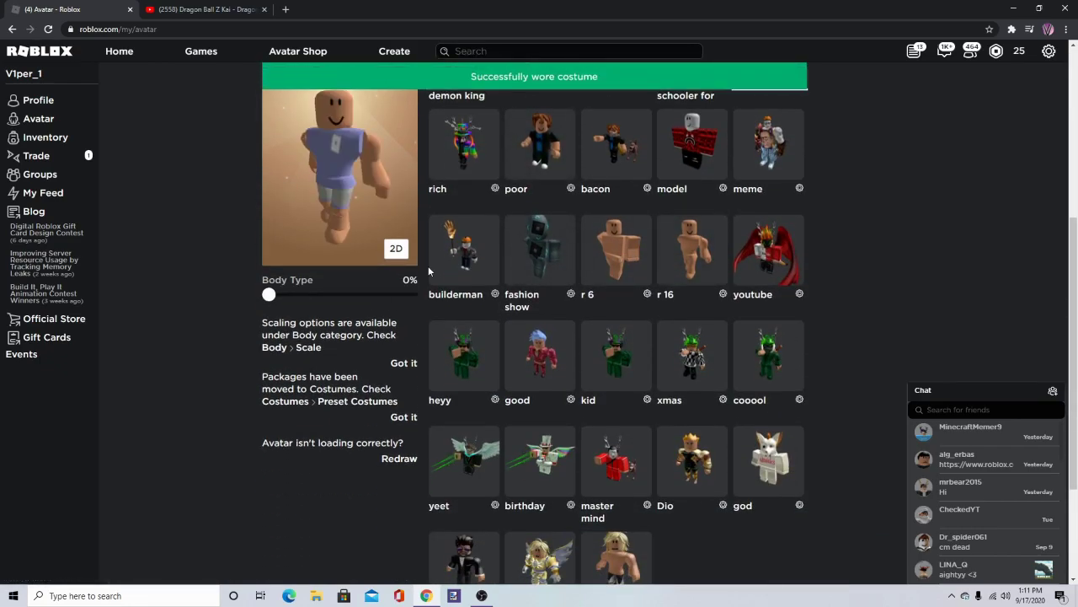
# Step: Find the Deku Suit Original V 2.5 shirt among all recent items and open its catalog page
pyautogui.scroll(3, 428, 265)
pyautogui.scroll(2, 428, 269)
pyautogui.moveTo(457, 197)
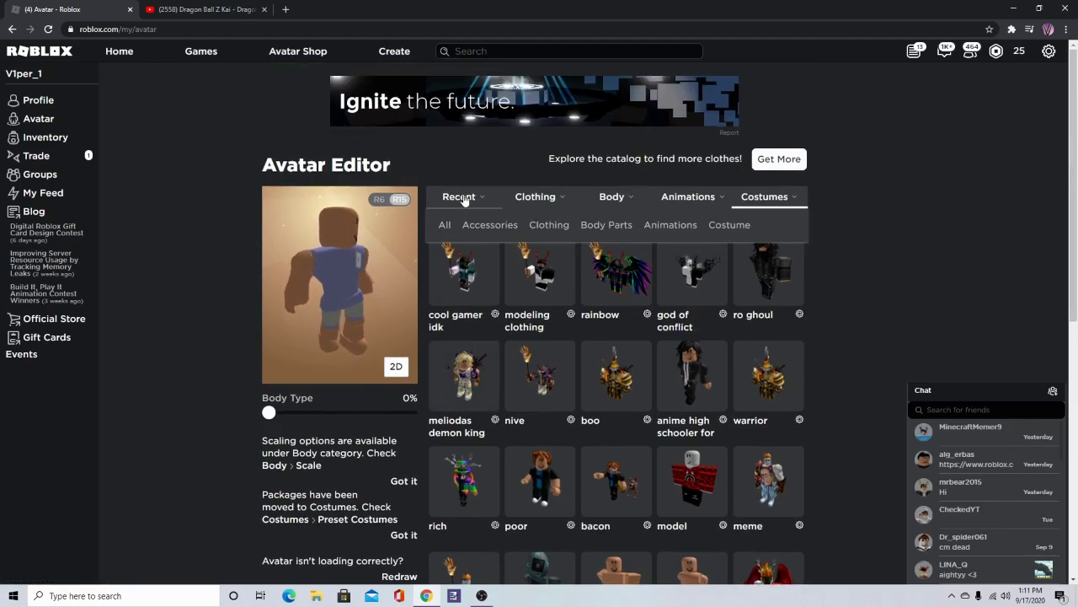
pyautogui.click(444, 221)
pyautogui.moveTo(535, 197)
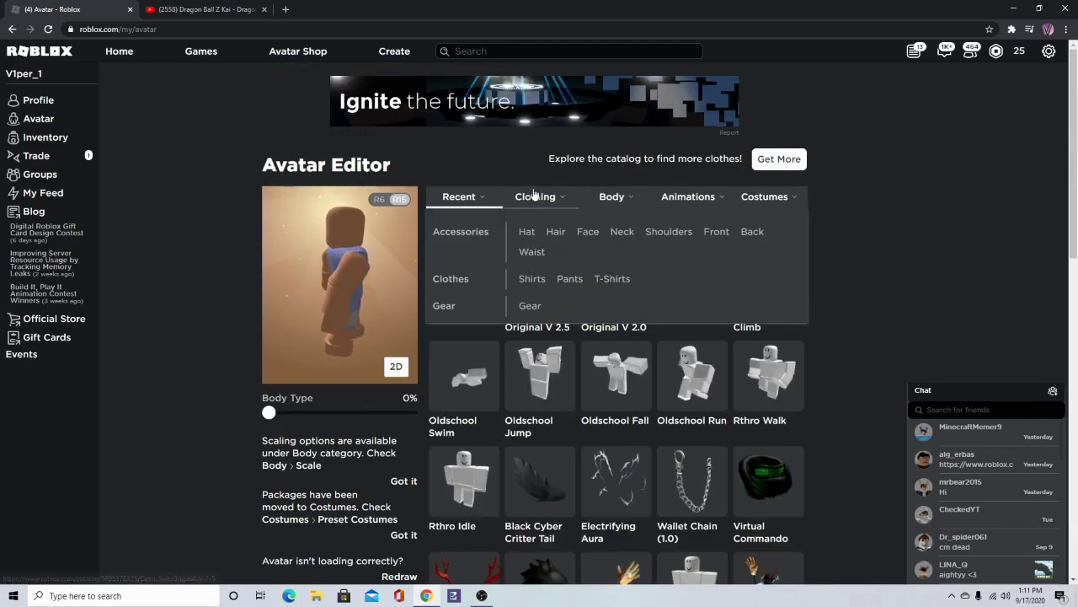
pyautogui.click(525, 233)
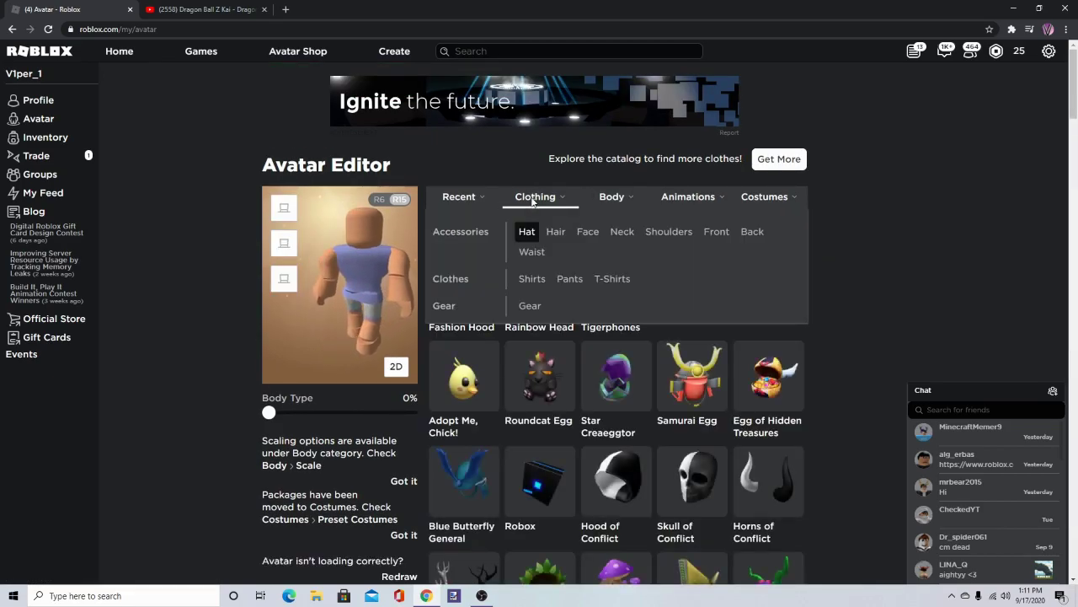
pyautogui.moveTo(460, 196)
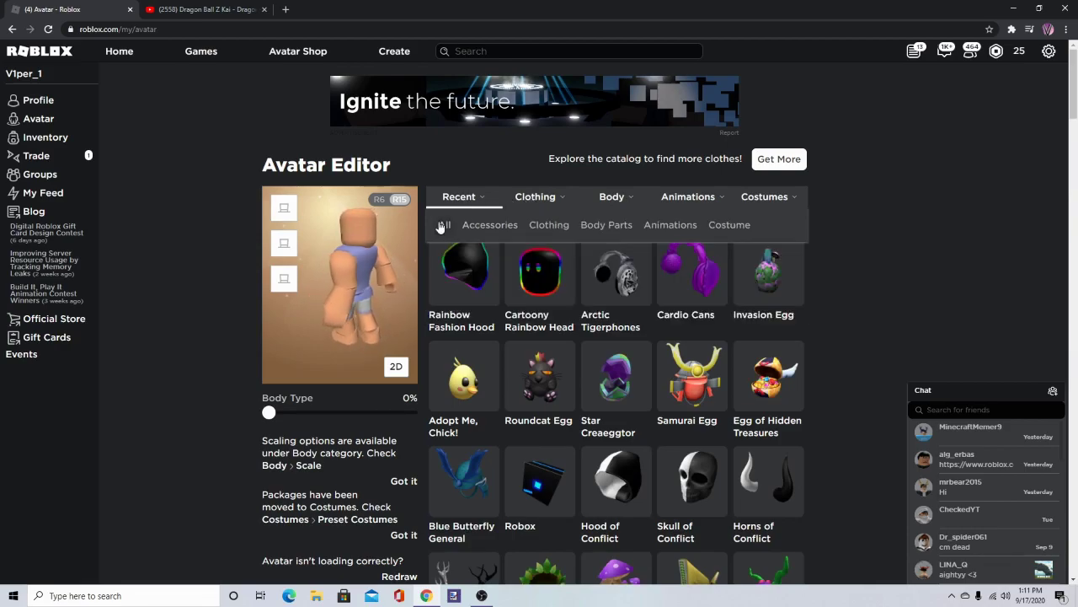
pyautogui.click(442, 221)
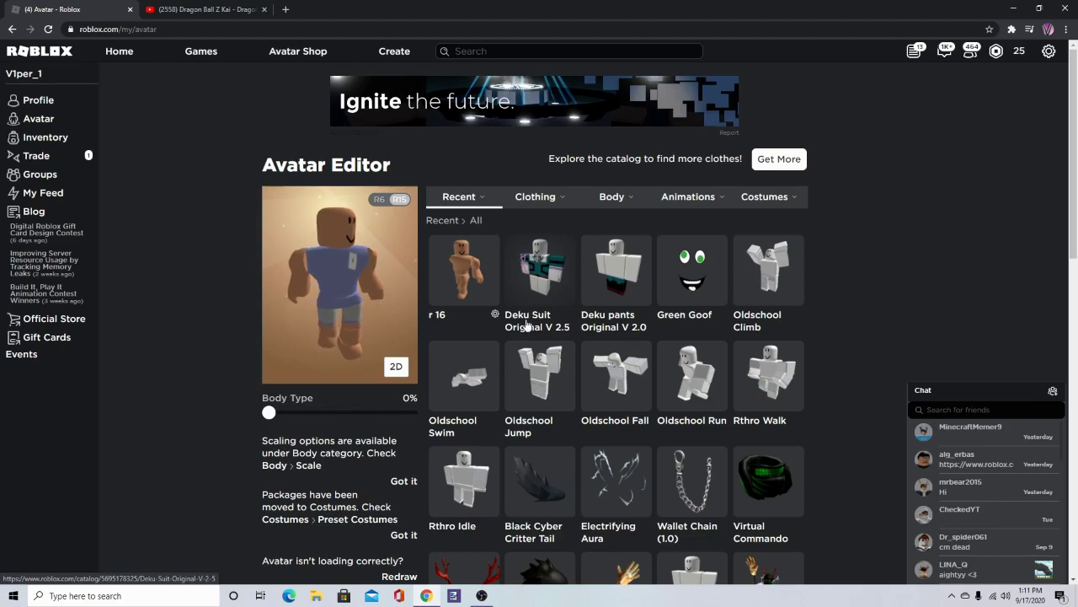
pyautogui.click(530, 327)
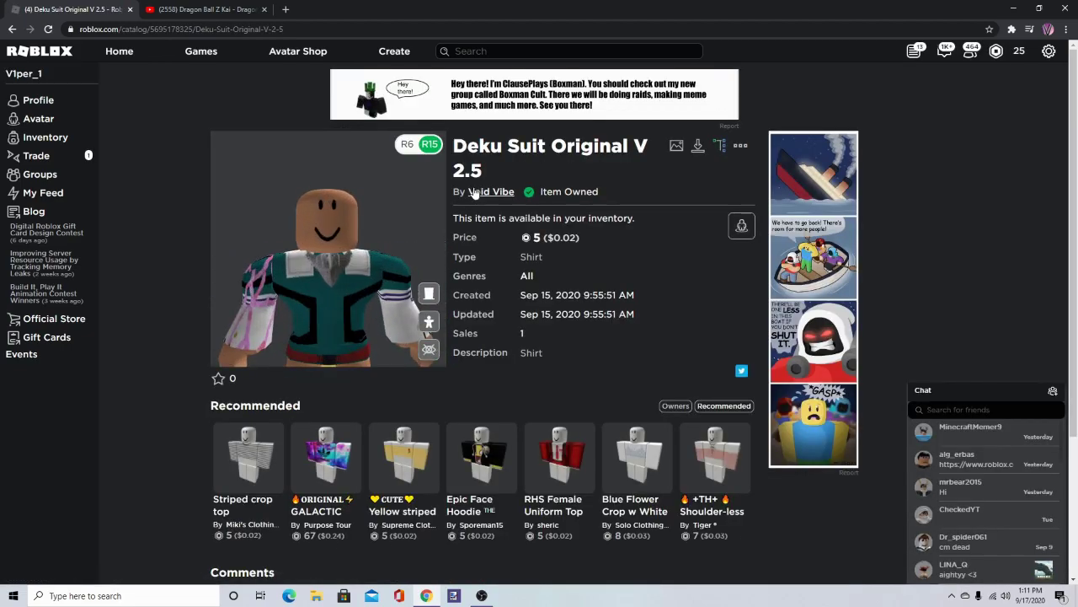
# Step: Examine the Deku Suit Original V 2.5 shirt in the 3D preview from several angles, both close up and at full length
pyautogui.moveTo(331, 288); pyautogui.dragTo(353, 281)
pyautogui.scroll(-3, 367, 270)
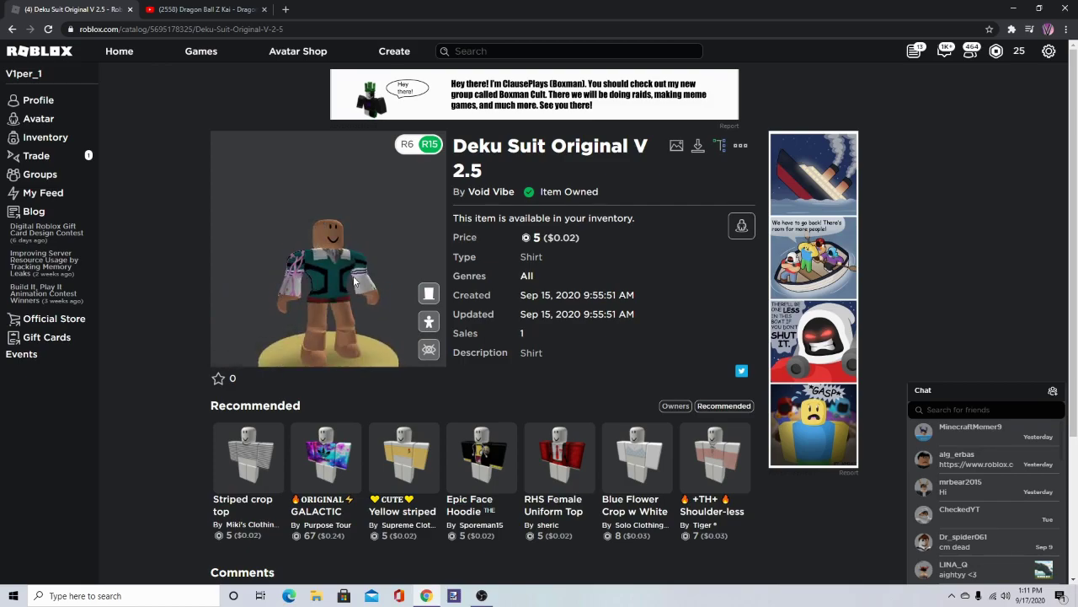
pyautogui.scroll(5, 354, 281)
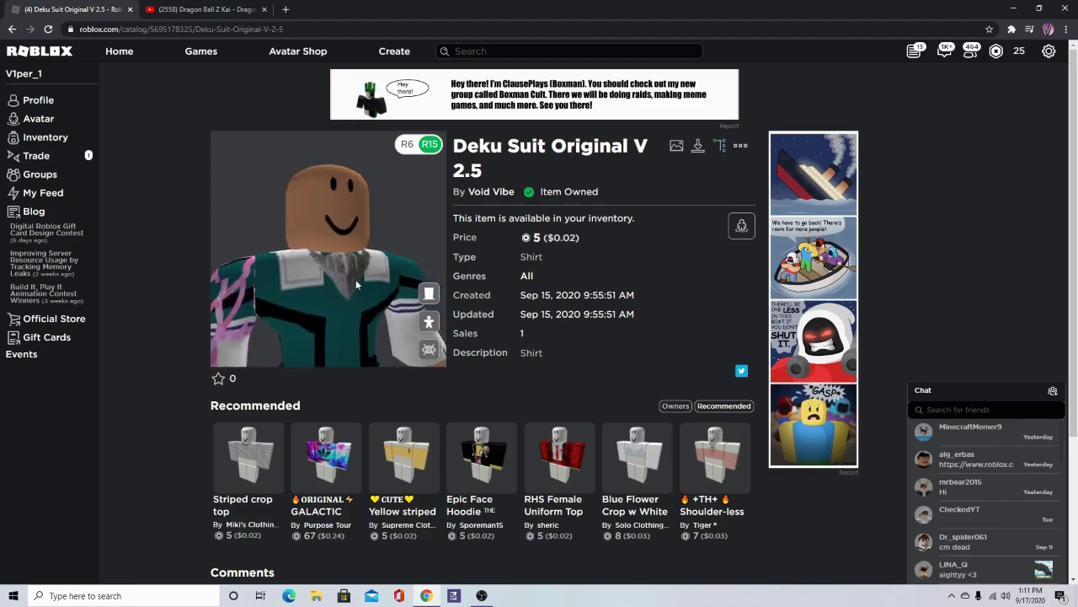
pyautogui.moveTo(356, 279); pyautogui.dragTo(302, 276)
pyautogui.scroll(-5, 314, 285)
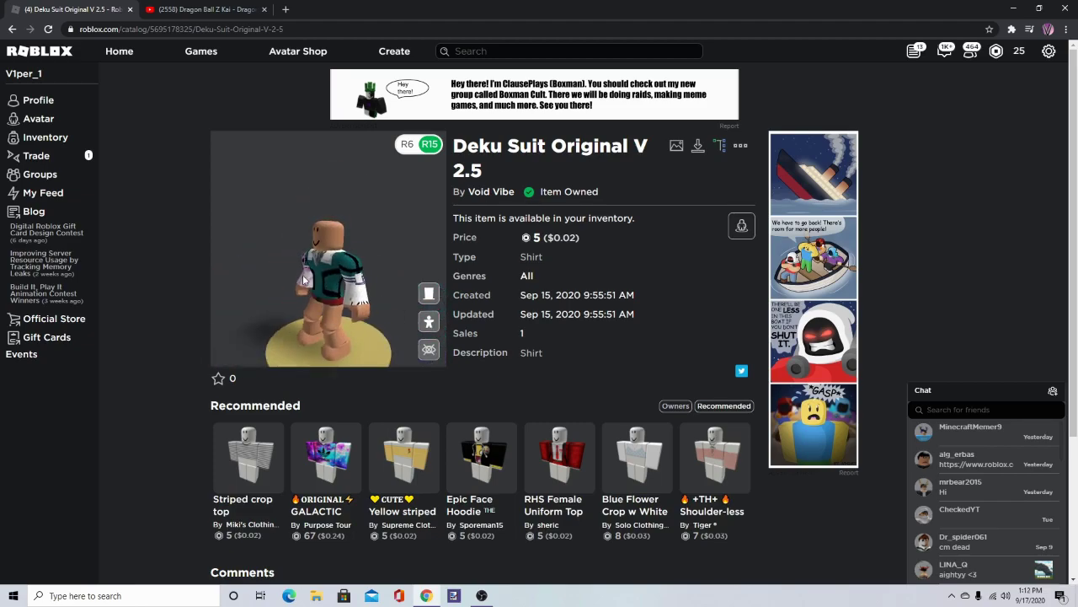
# Step: Return to the avatar editor and put on the Deku Suit Original V 2.5 shirt with the pink-marked sleeve
pyautogui.click(71, 121)
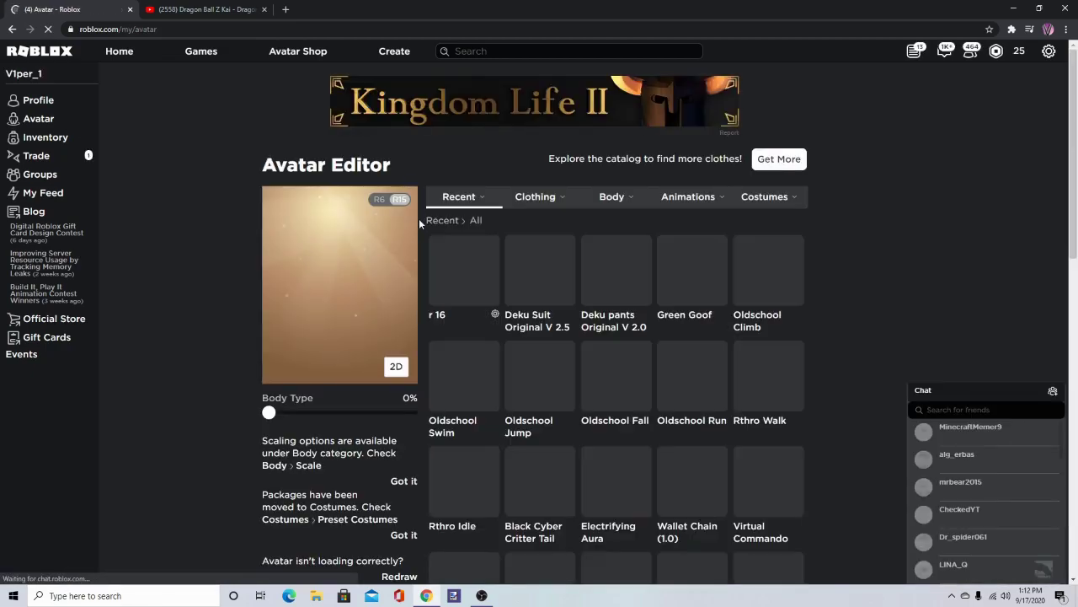
pyautogui.moveTo(535, 210)
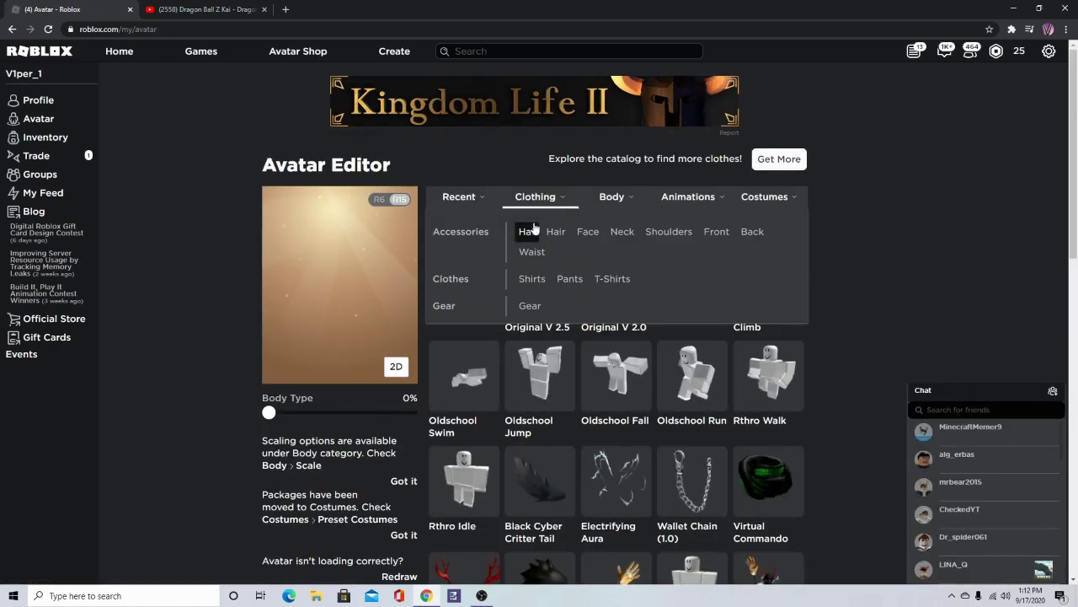
pyautogui.click(529, 279)
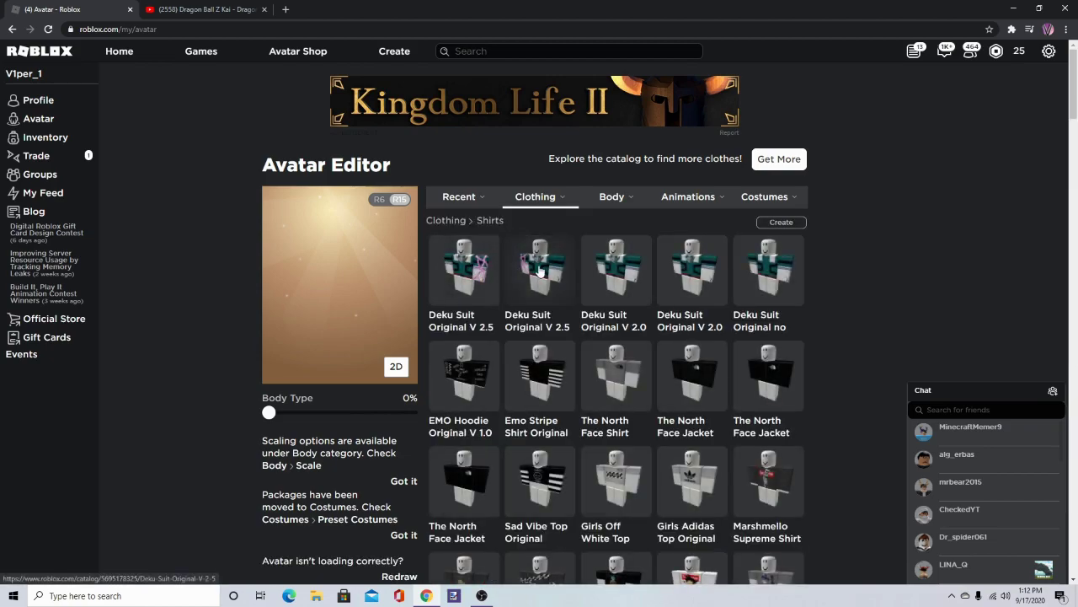
pyautogui.click(540, 268)
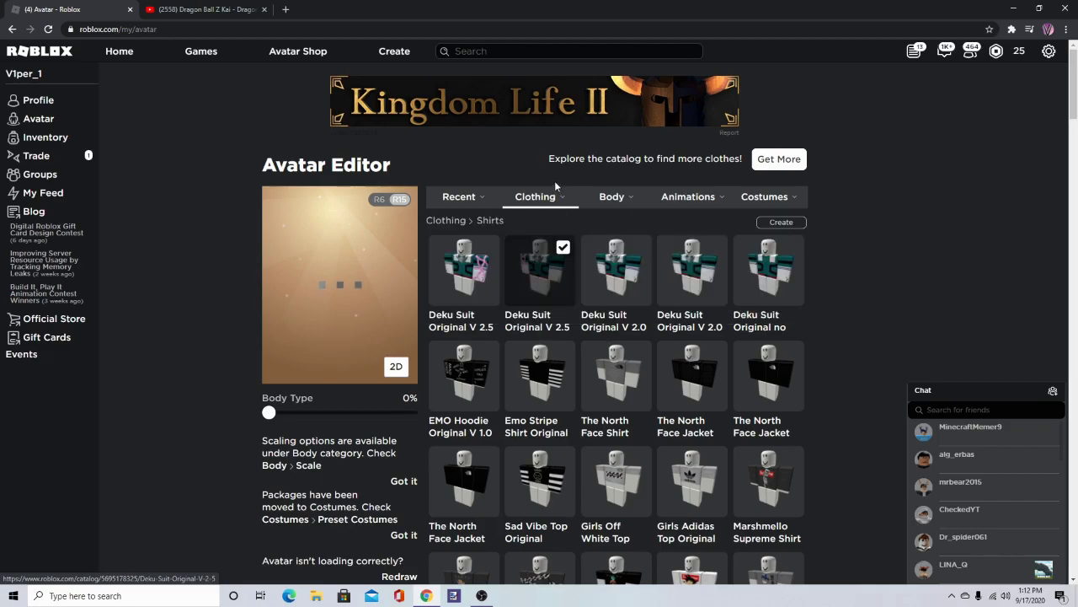
# Step: Switch the avatar to the saved "r 6" costume from My Costumes
pyautogui.click(763, 225)
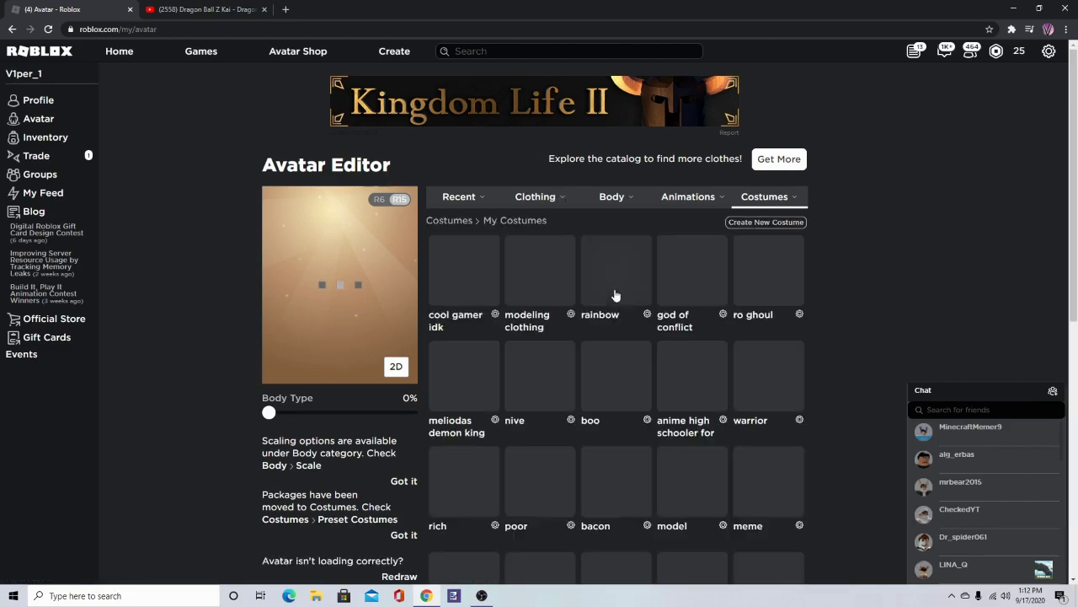
pyautogui.scroll(-3, 573, 356)
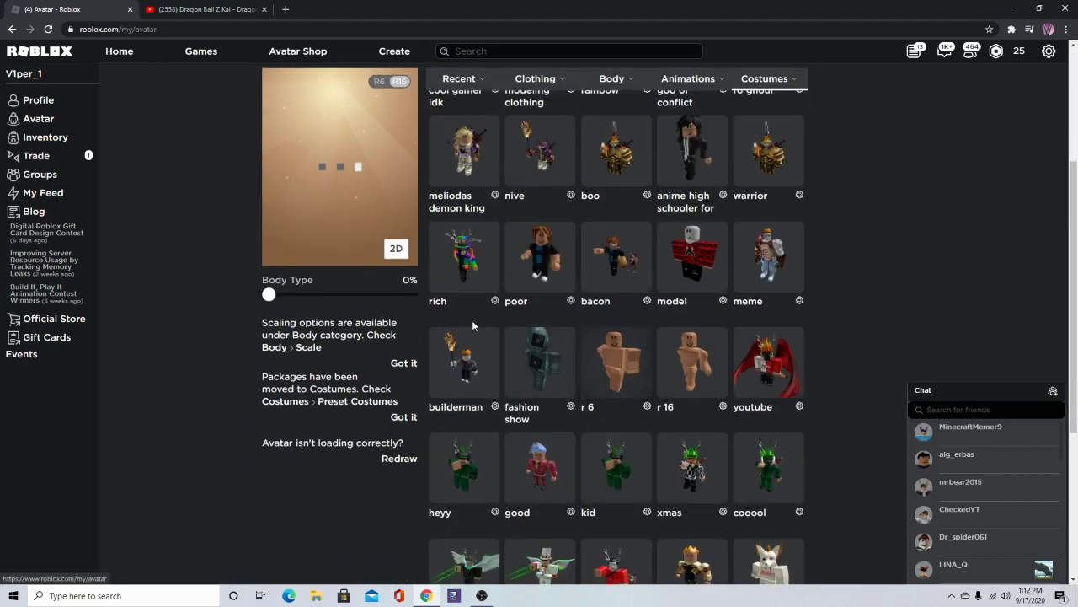
pyautogui.click(472, 328)
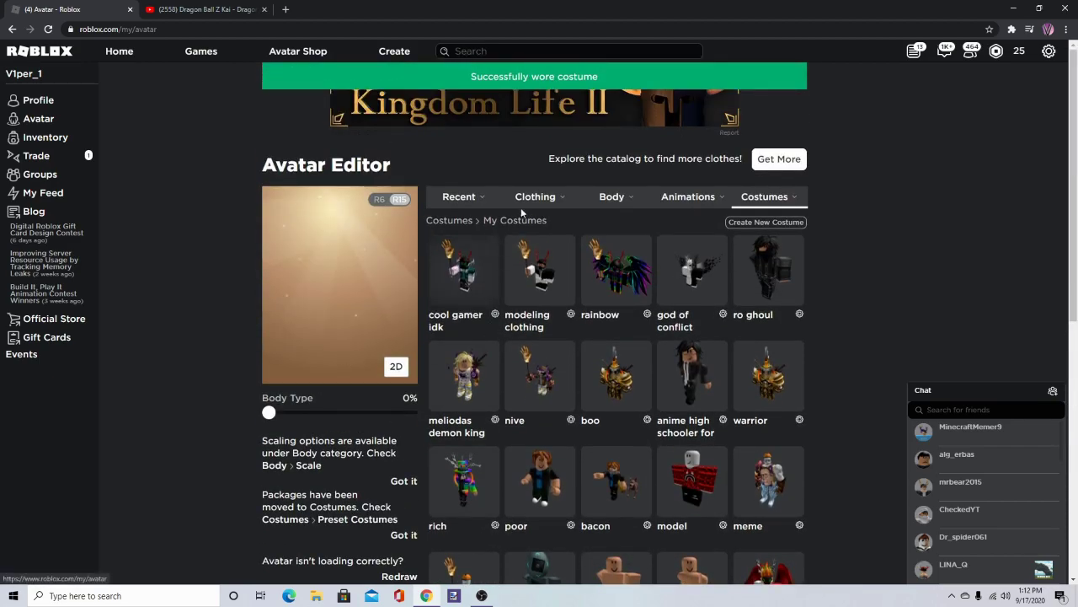
# Step: Put the second Deku Suit Original V 2.5 shirt in the shirts collection on the avatar
pyautogui.moveTo(535, 198)
pyautogui.click(526, 231)
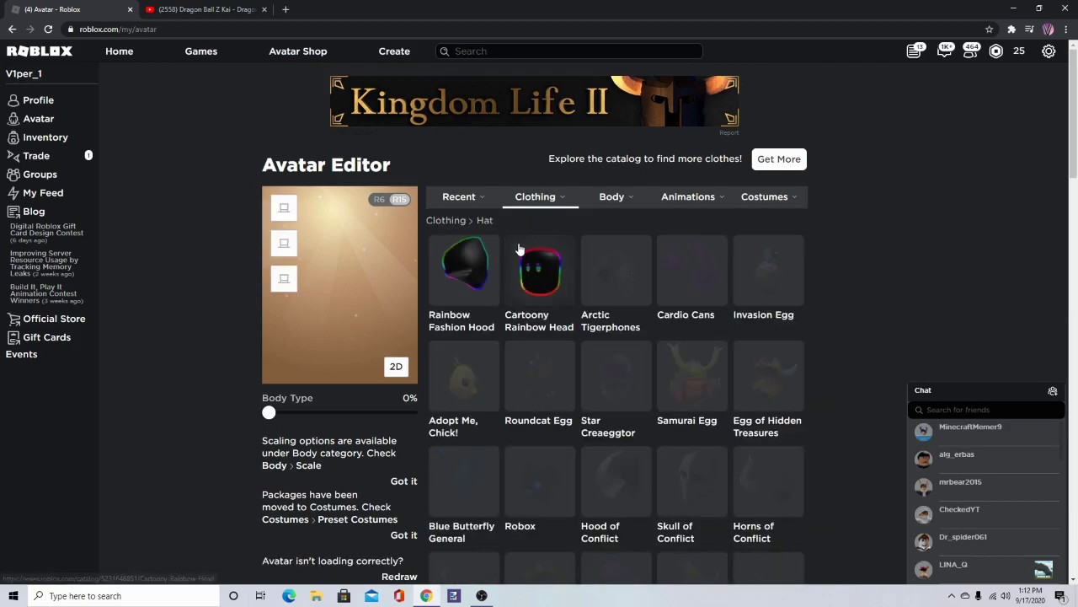
pyautogui.click(531, 279)
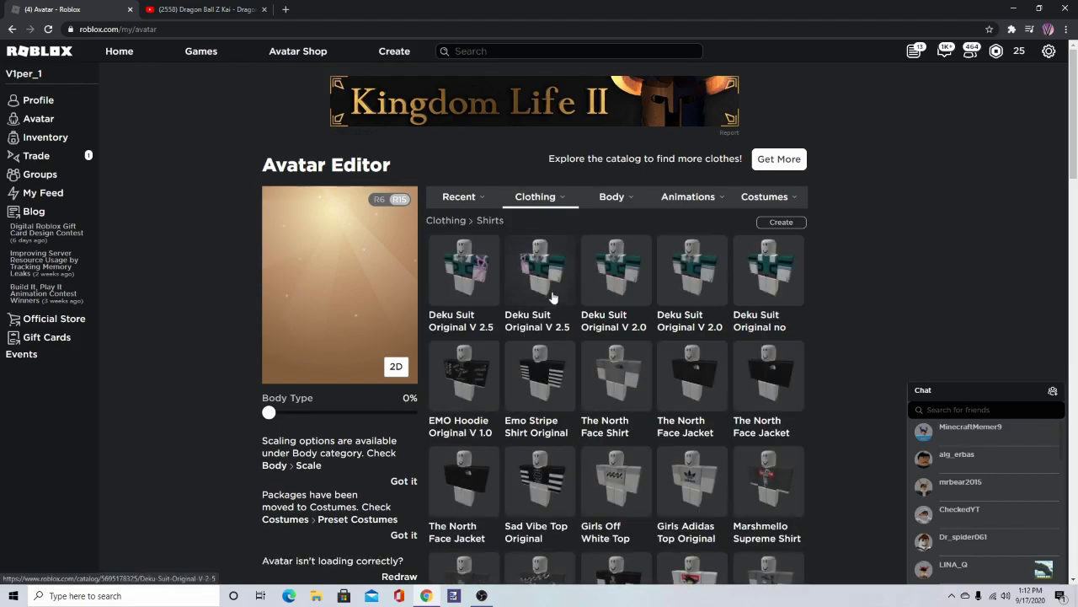
pyautogui.click(532, 300)
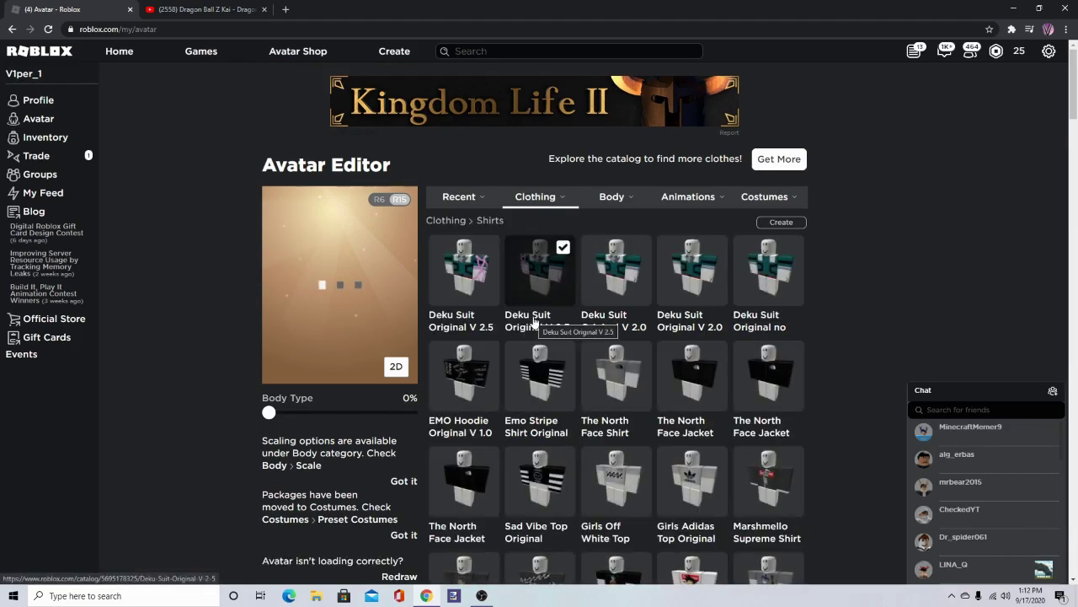
# Step: Open the worn Deku Suit Original V 2.5 shirt's catalog page and examine its 3D preview up close
pyautogui.click(533, 322)
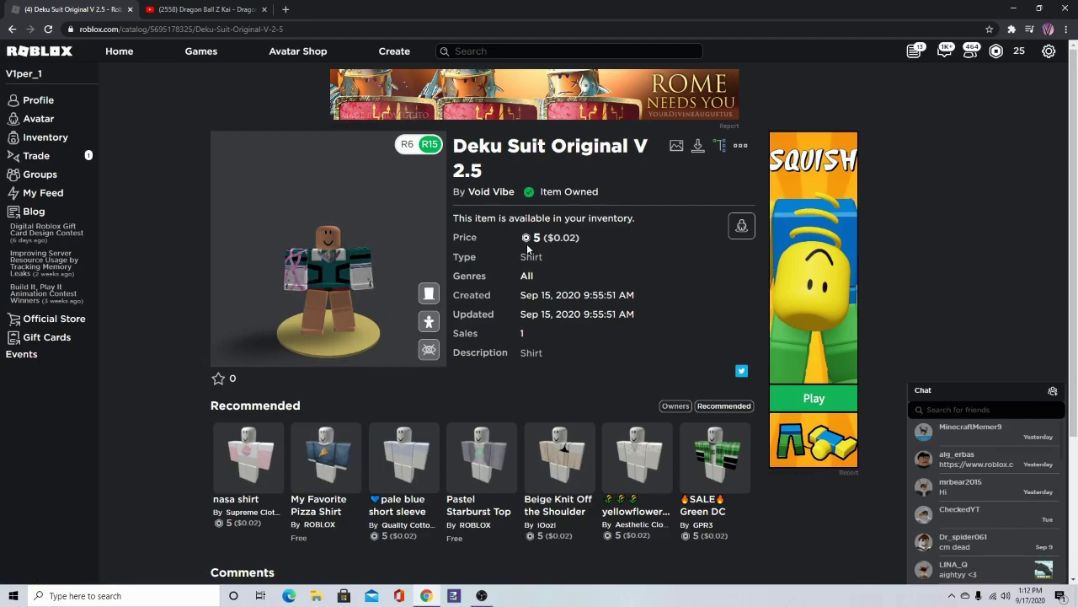
pyautogui.scroll(5, 341, 257)
pyautogui.moveTo(341, 256); pyautogui.dragTo(351, 237)
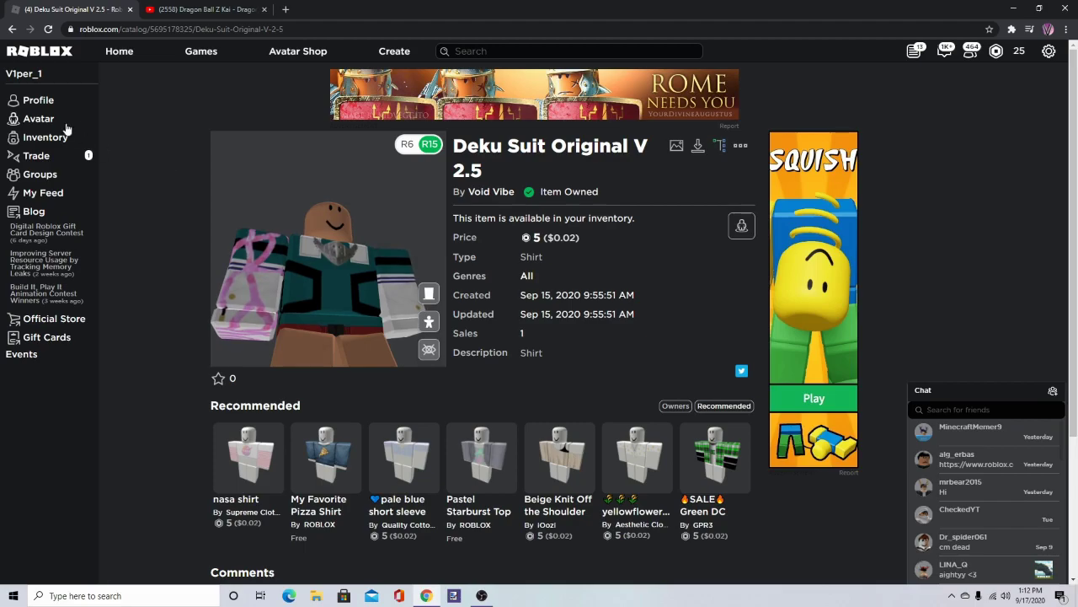
# Step: Go back to the avatar's shirts, open the Deku Suit Original V 2.0 catalog page and examine its 3D preview
pyautogui.click(37, 119)
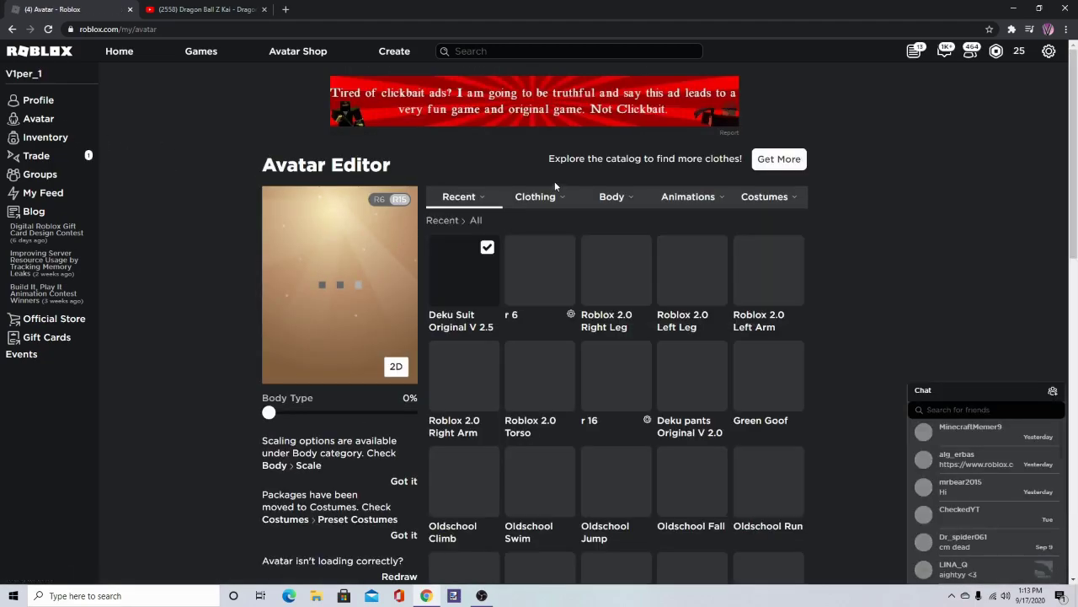
pyautogui.moveTo(535, 196)
pyautogui.click(526, 233)
pyautogui.moveTo(545, 261)
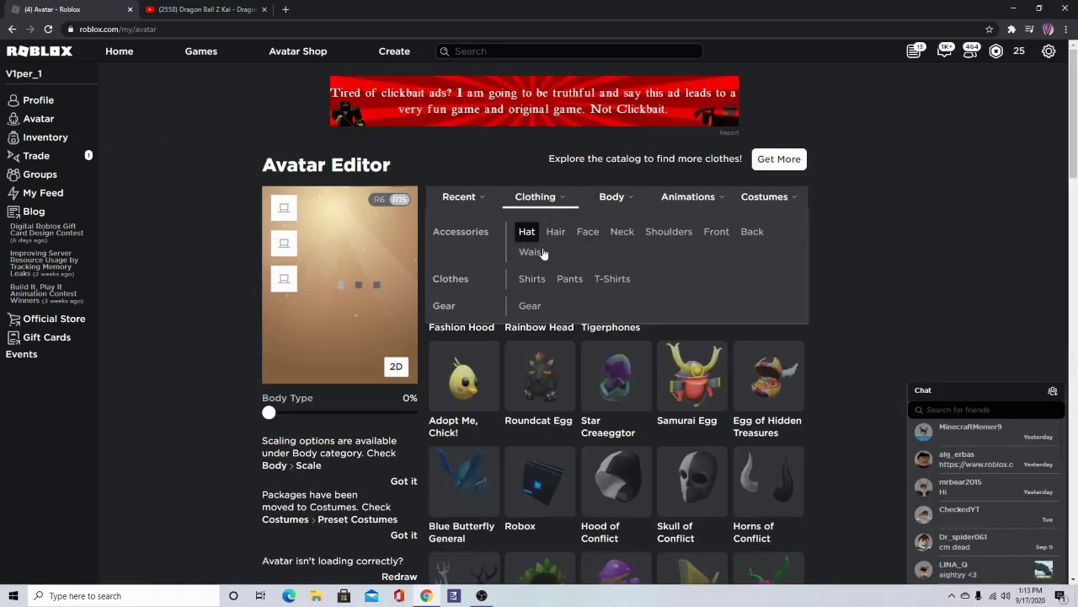
pyautogui.click(532, 278)
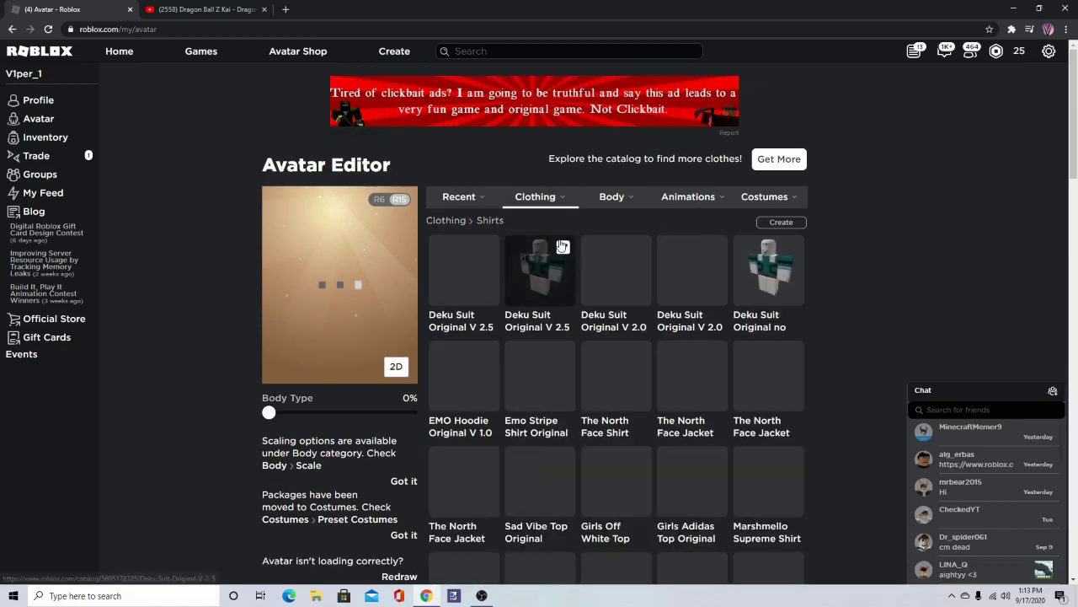
pyautogui.click(592, 323)
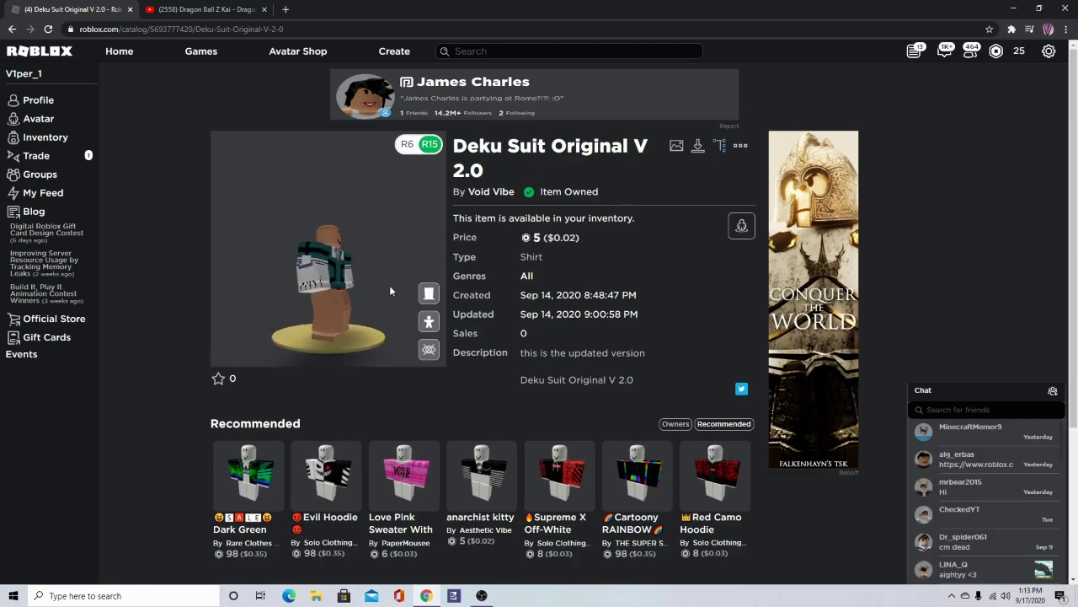
pyautogui.moveTo(321, 299); pyautogui.dragTo(298, 295)
# Step: Return to the avatar editor and put on the Deku pants Original V 2.0 from the pants collection
pyautogui.click(51, 120)
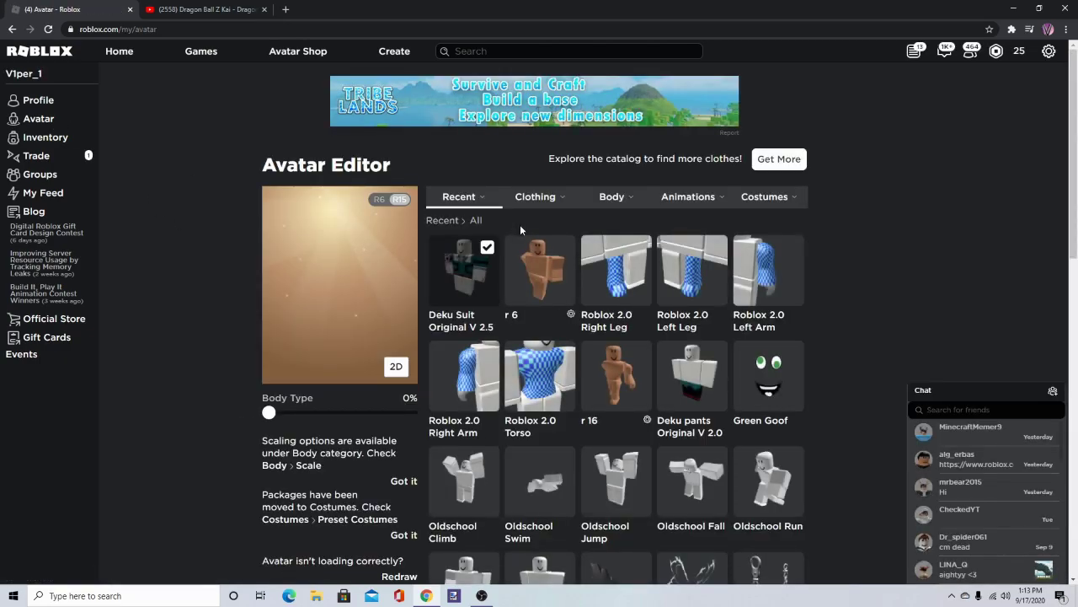
pyautogui.moveTo(530, 216)
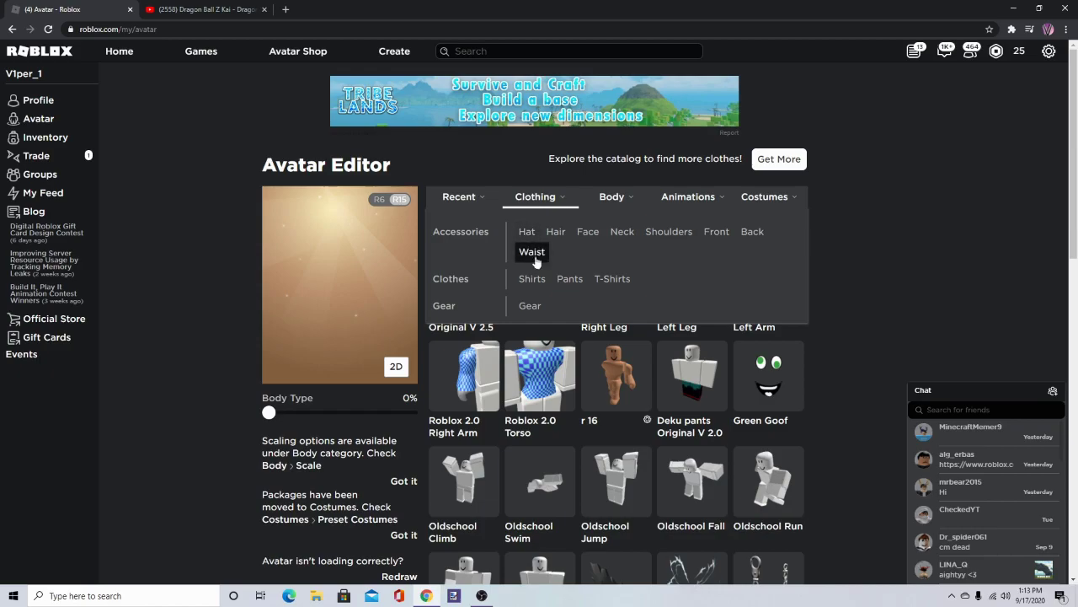
pyautogui.click(570, 276)
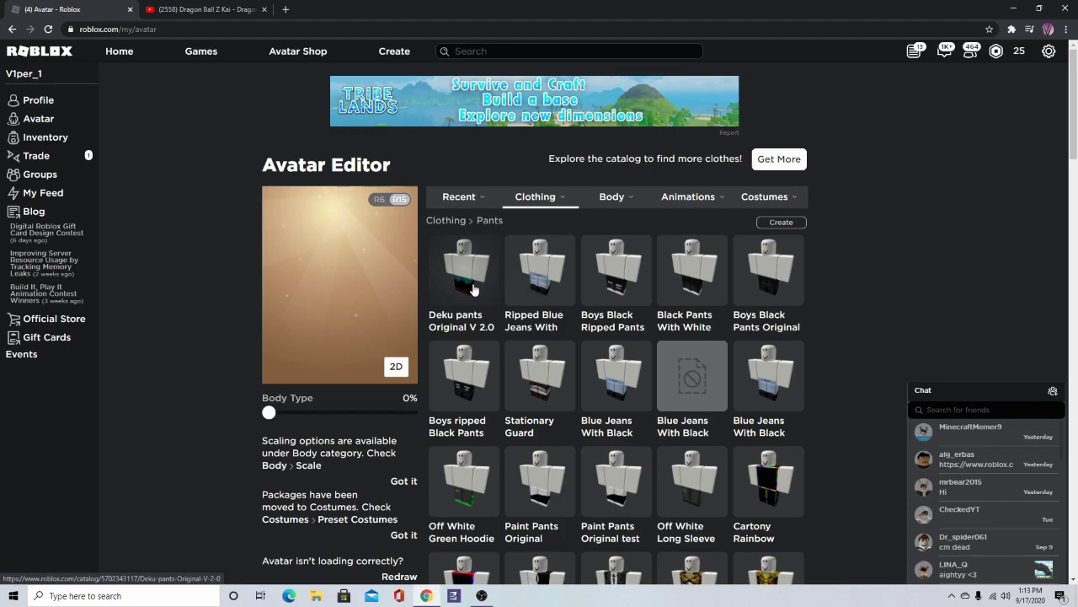
pyautogui.click(473, 289)
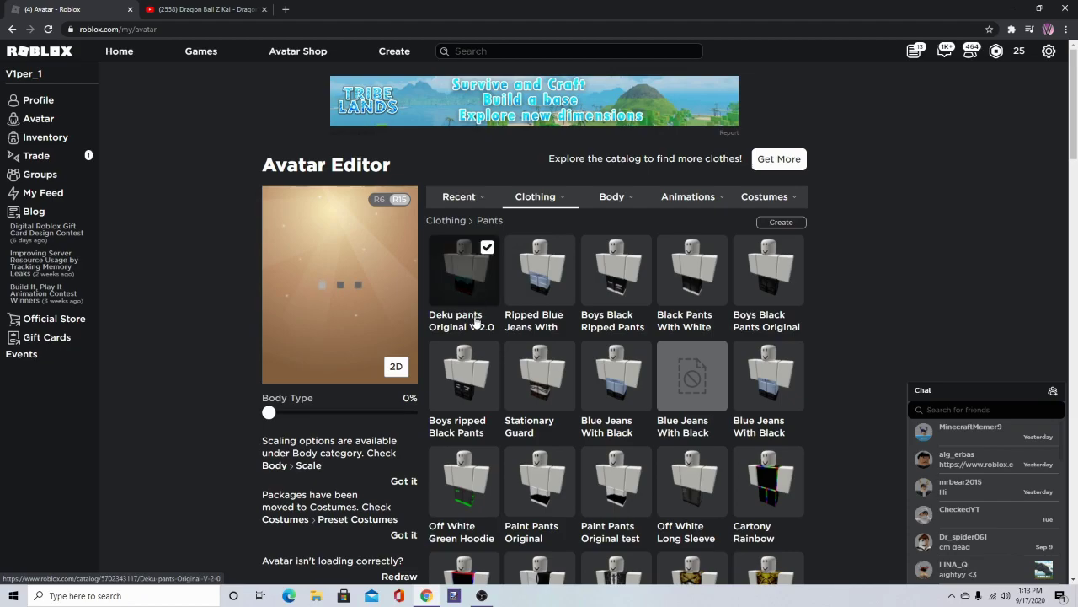
# Step: Open the Deku pants Original V 2.0 catalog page and rotate the 3D preview to examine the full outfit
pyautogui.click(477, 322)
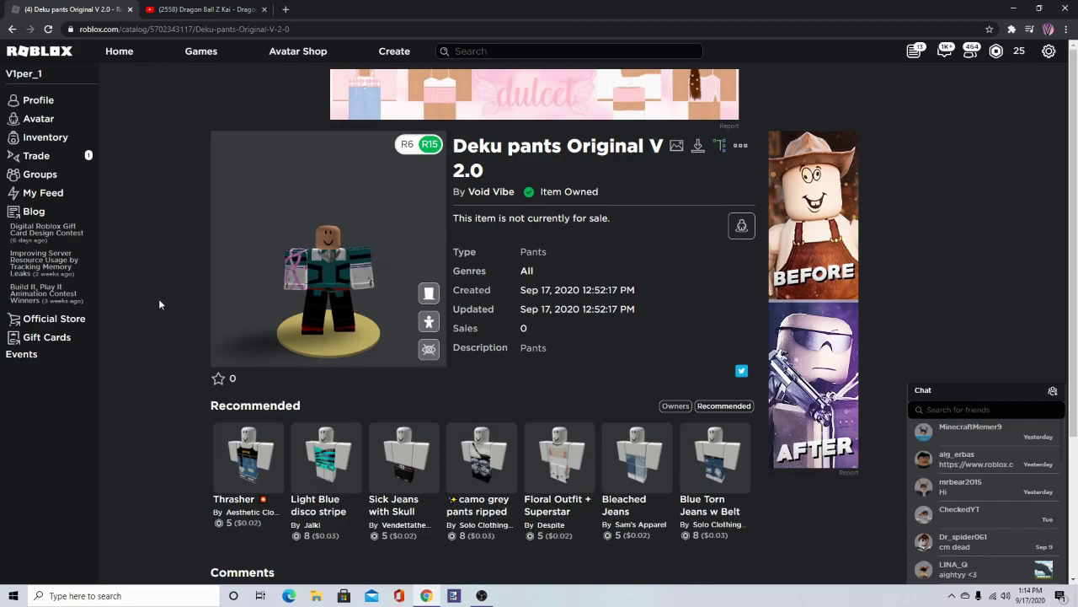
pyautogui.moveTo(314, 290); pyautogui.dragTo(247, 283)
# Step: Return to the avatar editor and look through the owned face accessories for one that suits the Deku outfit
pyautogui.click(67, 120)
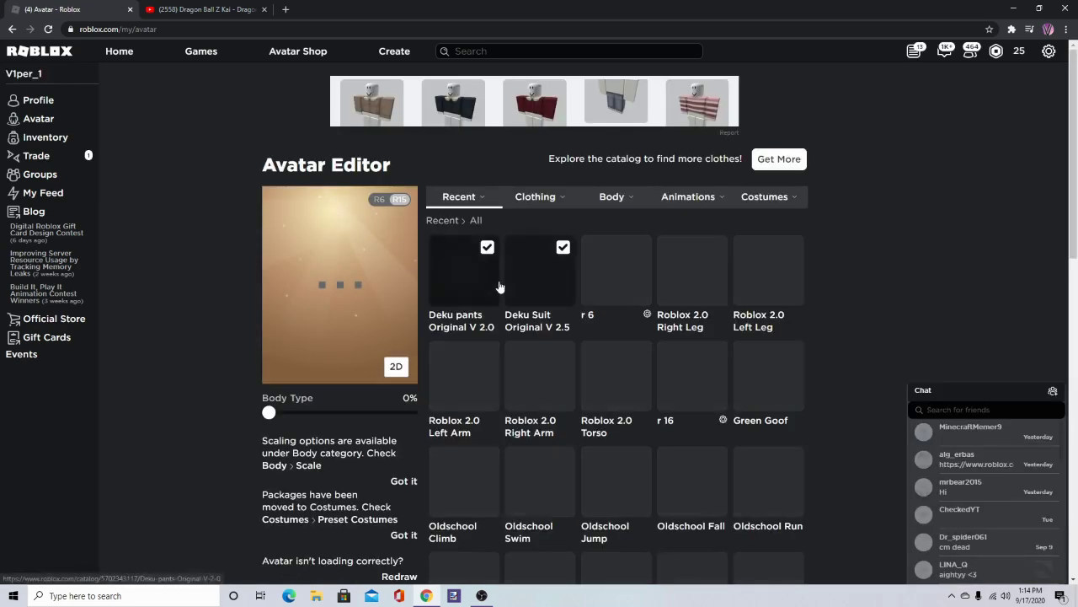
pyautogui.moveTo(544, 206)
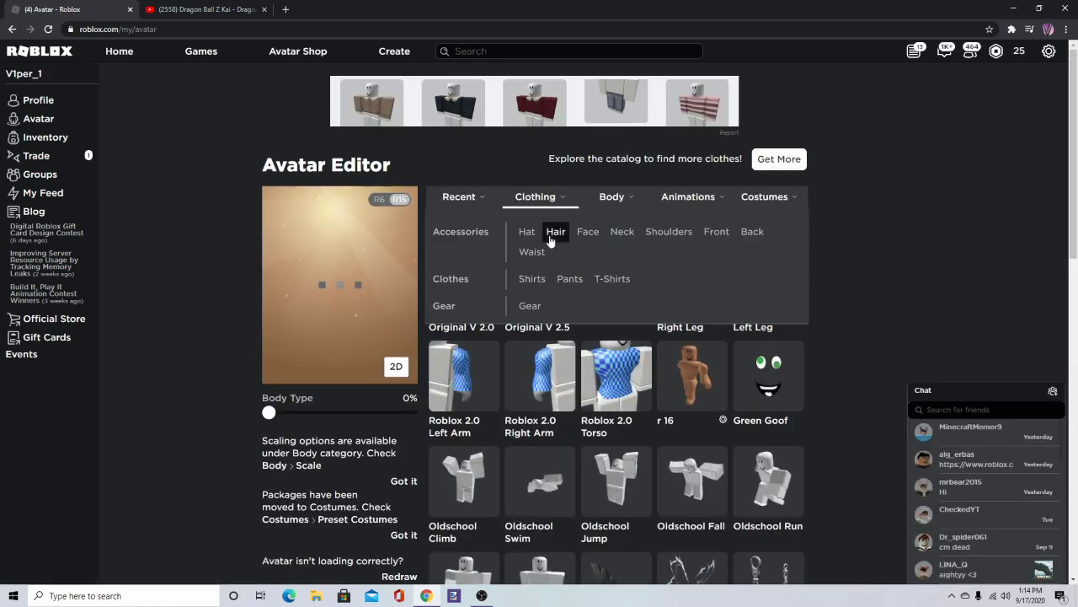
pyautogui.click(588, 231)
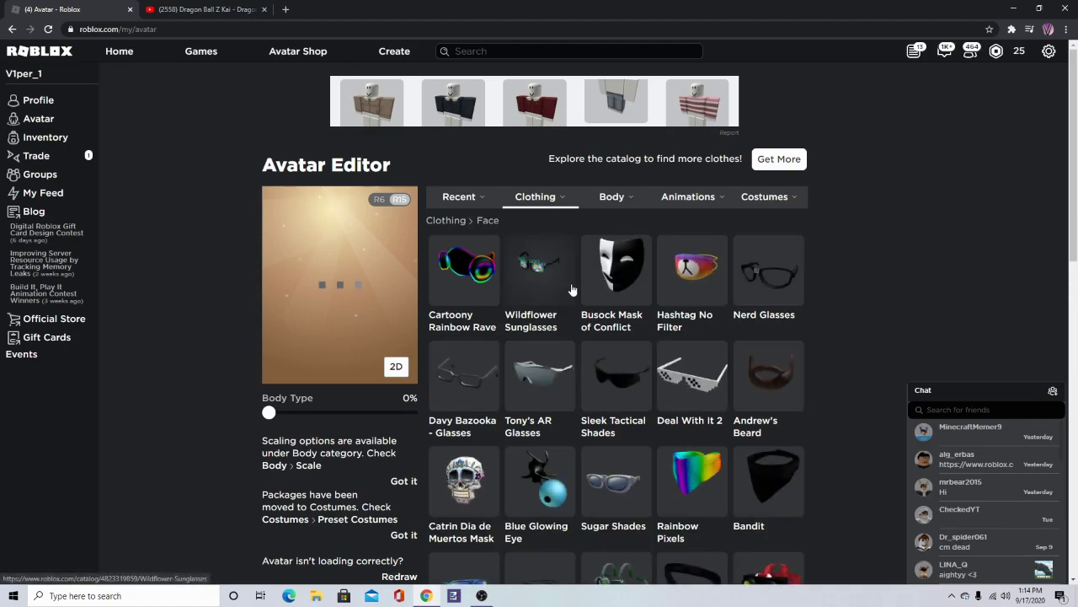
pyautogui.scroll(-6, 571, 290)
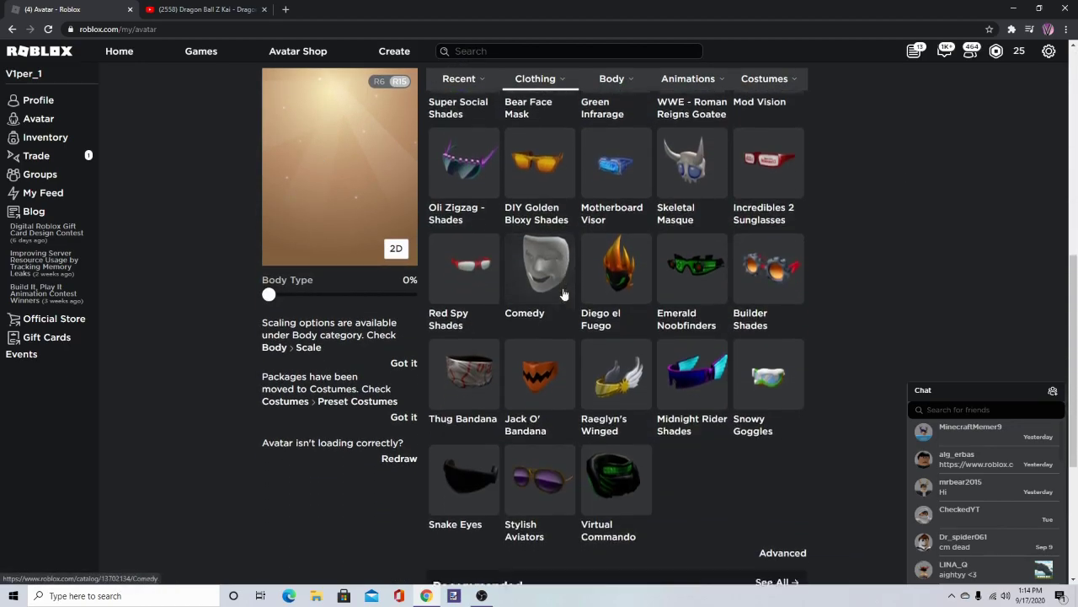
pyautogui.scroll(-1, 565, 293)
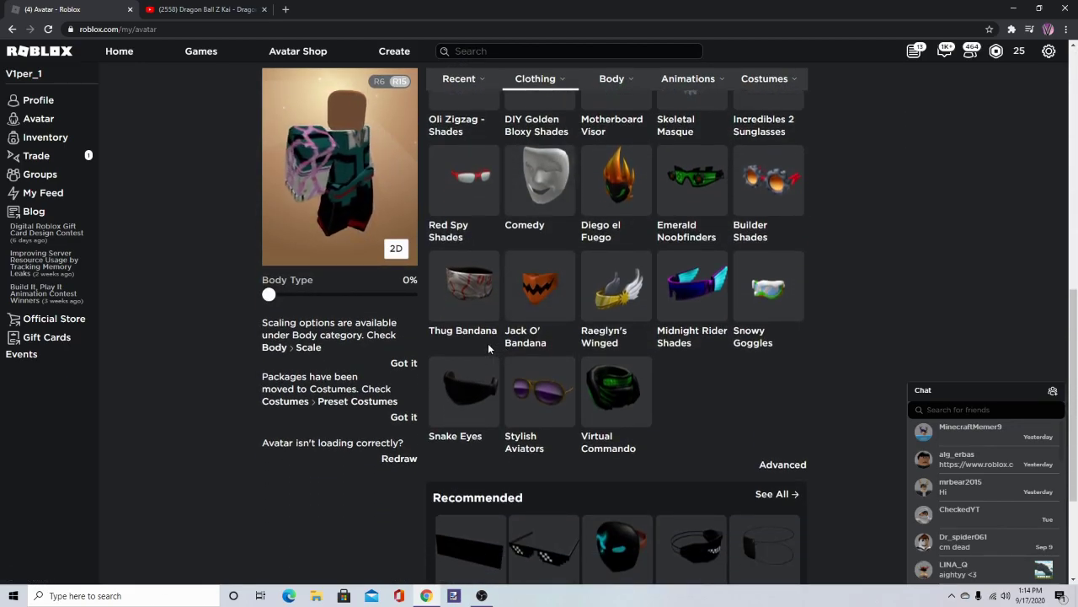
pyautogui.scroll(7, 488, 348)
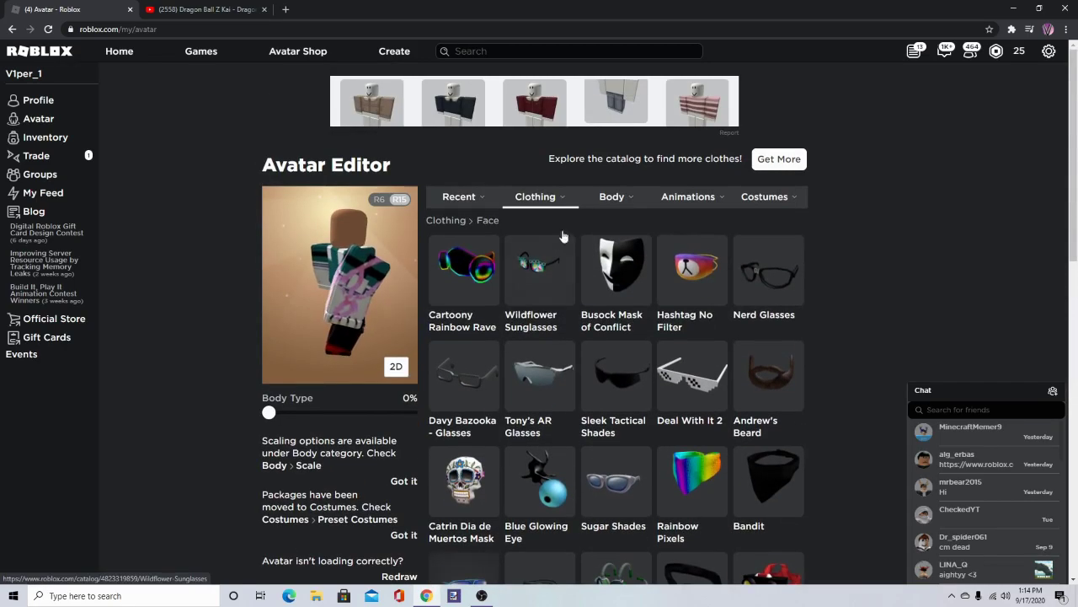
# Step: Compare the Grr! and Joyous Surprise faces on the avatar and keep Grr! as the worn face
pyautogui.moveTo(612, 205)
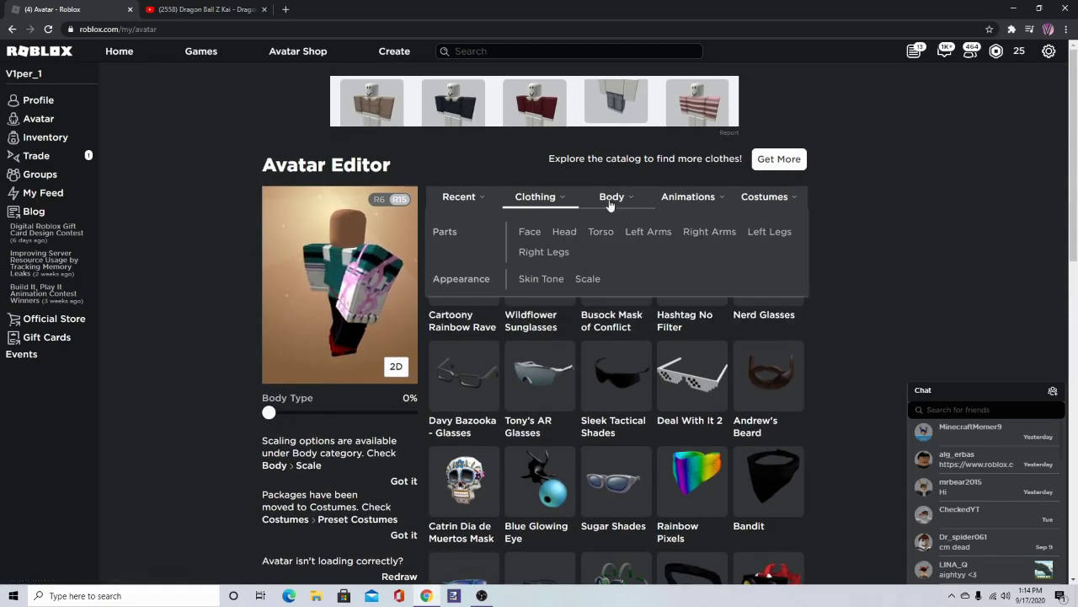
pyautogui.click(524, 230)
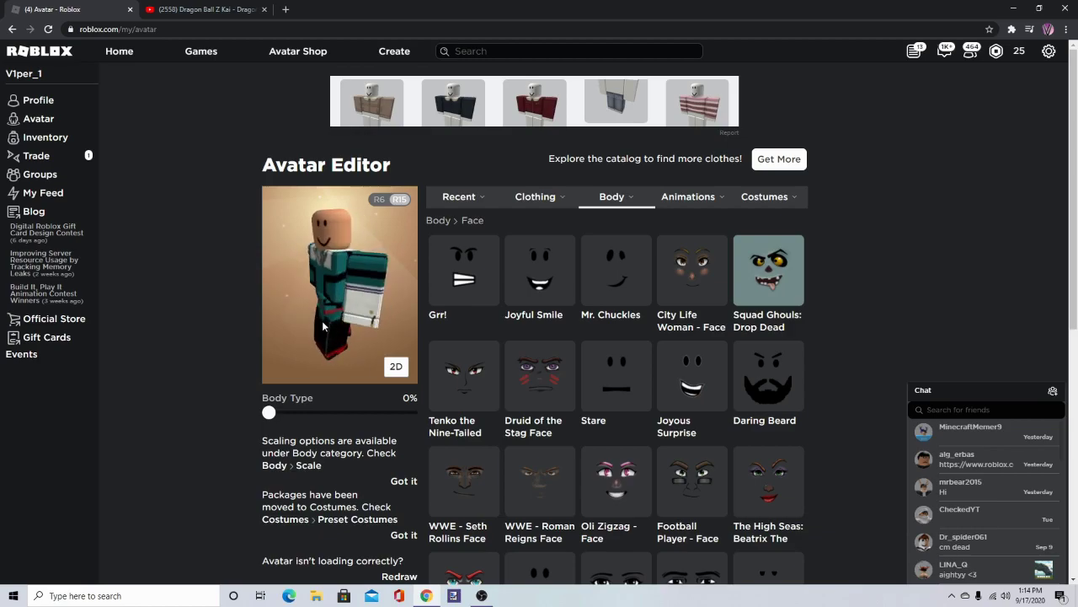
pyautogui.click(460, 278)
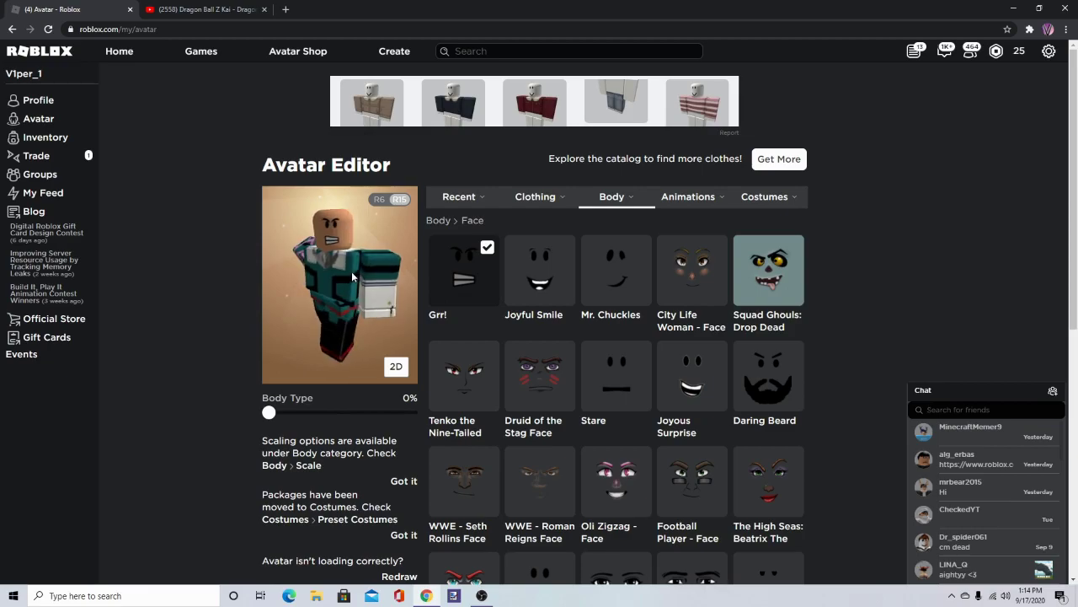
pyautogui.moveTo(379, 275); pyautogui.dragTo(346, 276)
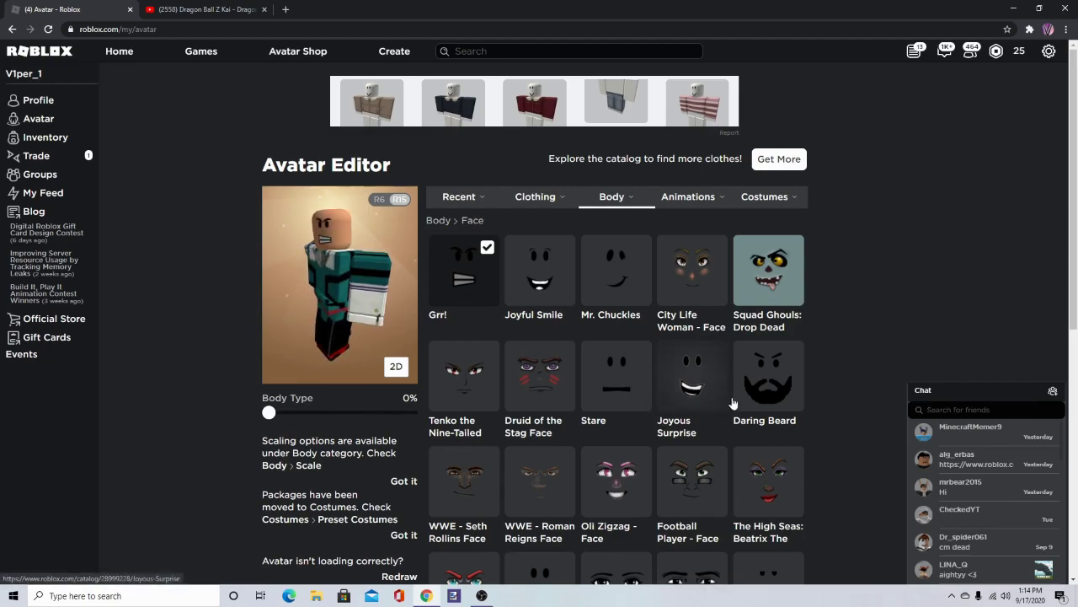
pyautogui.click(683, 383)
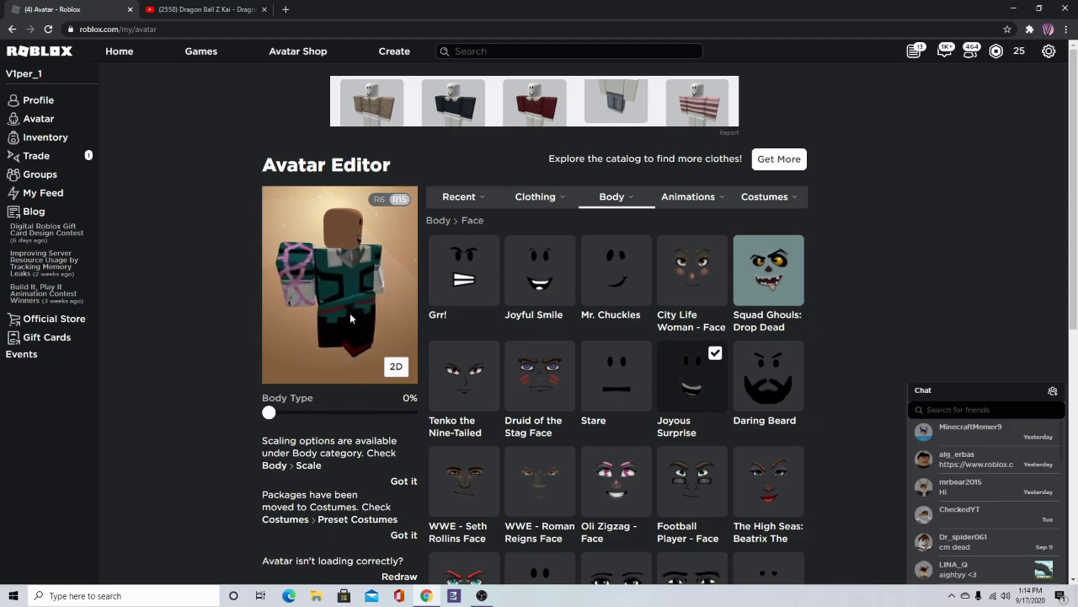
pyautogui.click(493, 276)
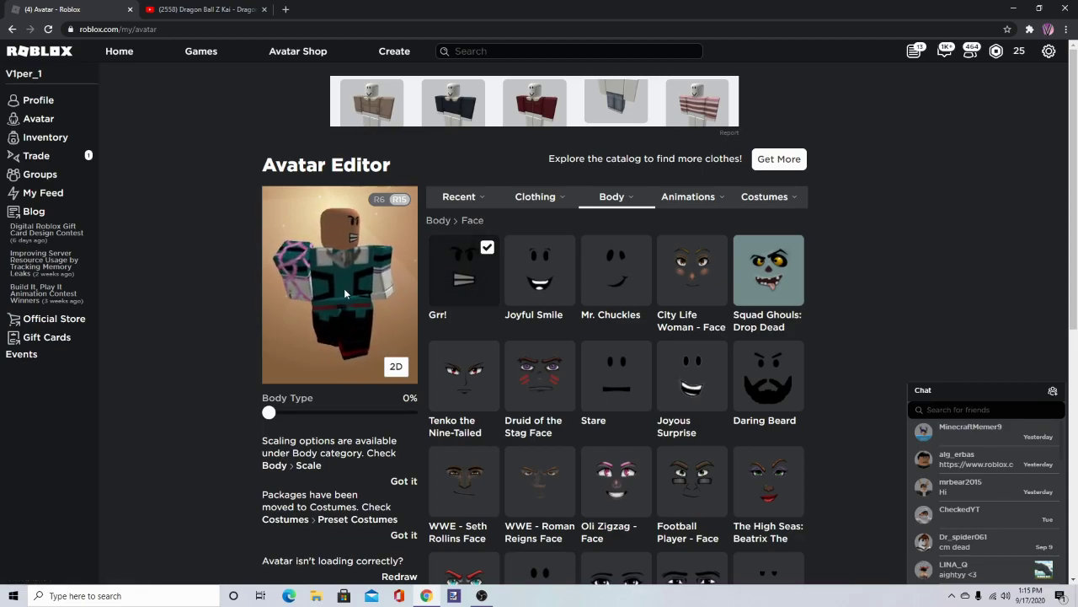
# Step: Look through the owned face accessories once more with the Grr! face on the avatar
pyautogui.moveTo(616, 200)
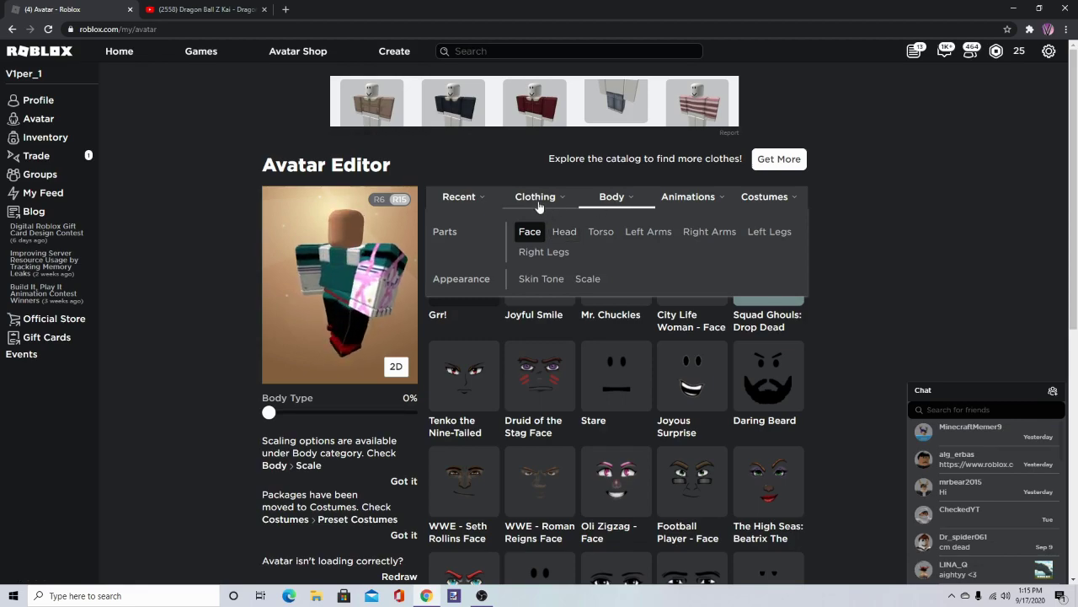
pyautogui.moveTo(538, 211)
pyautogui.click(592, 233)
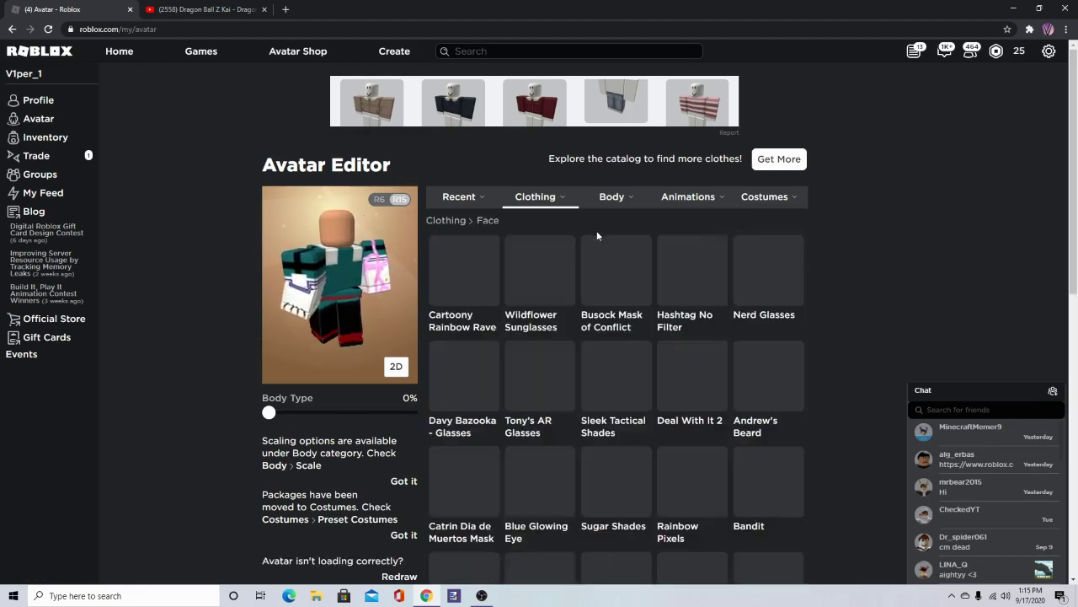
pyautogui.scroll(-2, 532, 267)
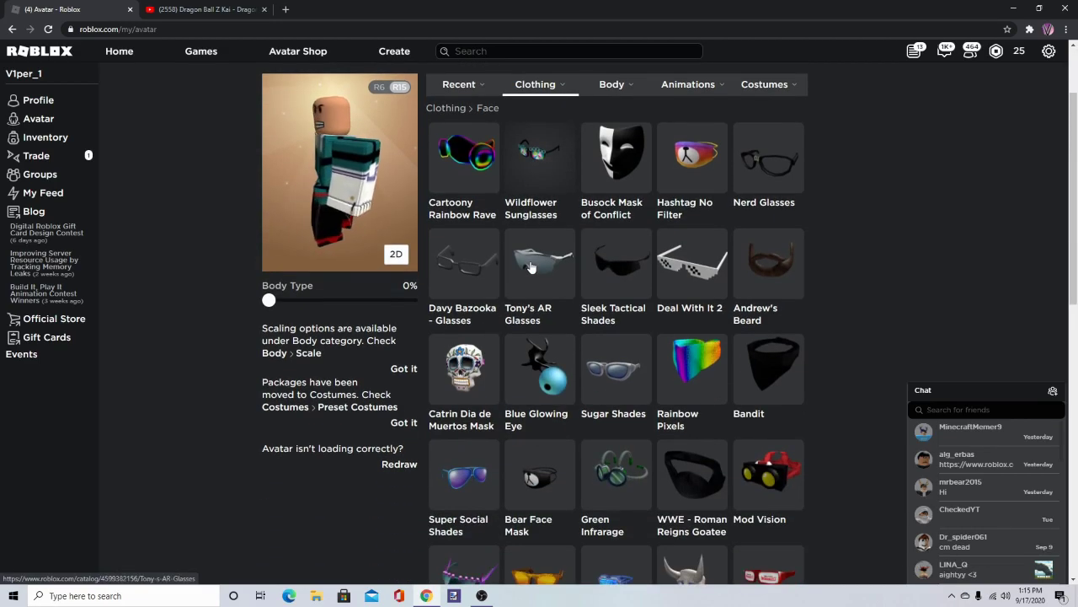
pyautogui.scroll(-4, 531, 267)
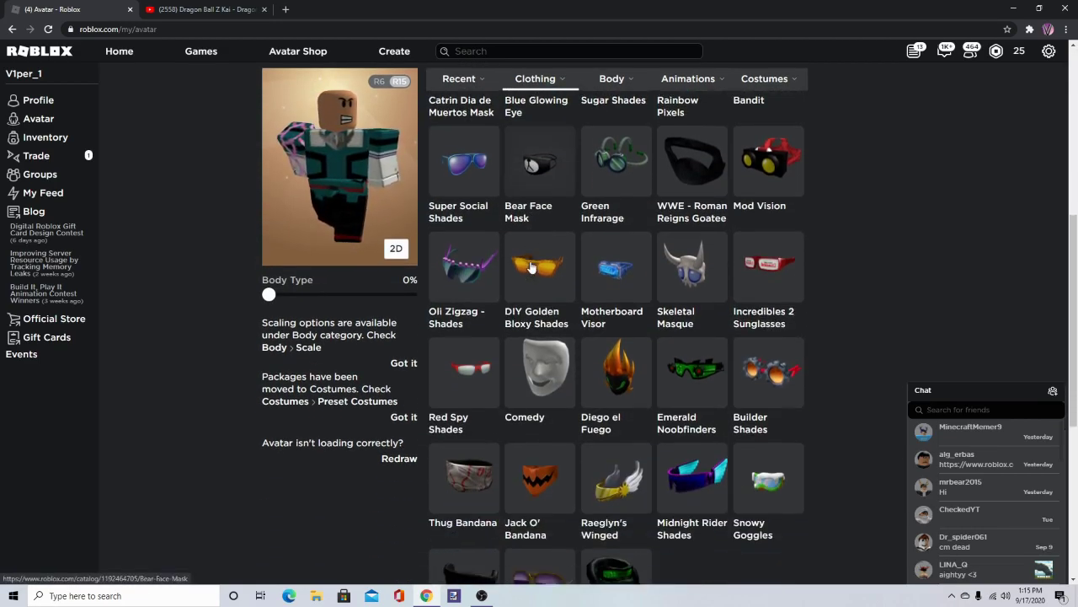
pyautogui.scroll(2, 531, 267)
pyautogui.scroll(3, 532, 267)
# Step: Look through the avatar's owned hair for a Deku-like style and check the Robux balance
pyautogui.moveTo(531, 198)
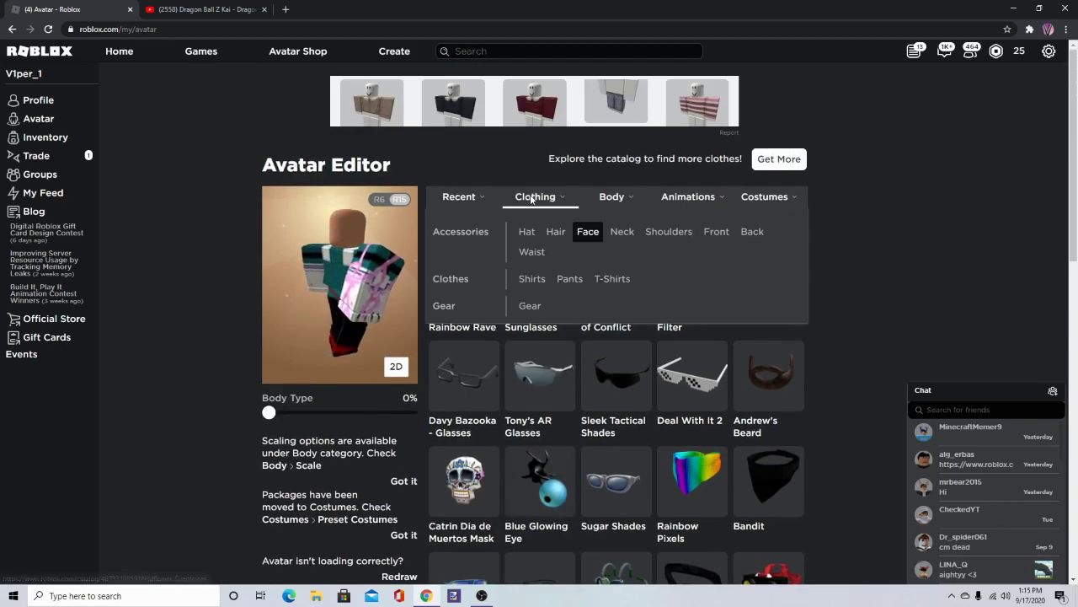
pyautogui.click(555, 231)
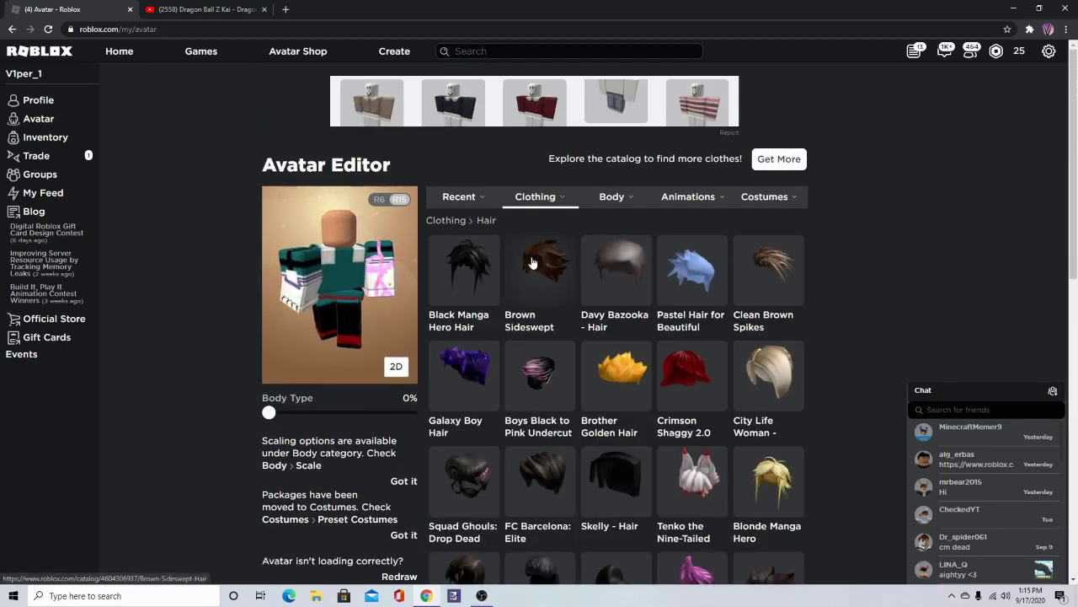
pyautogui.scroll(-7, 525, 263)
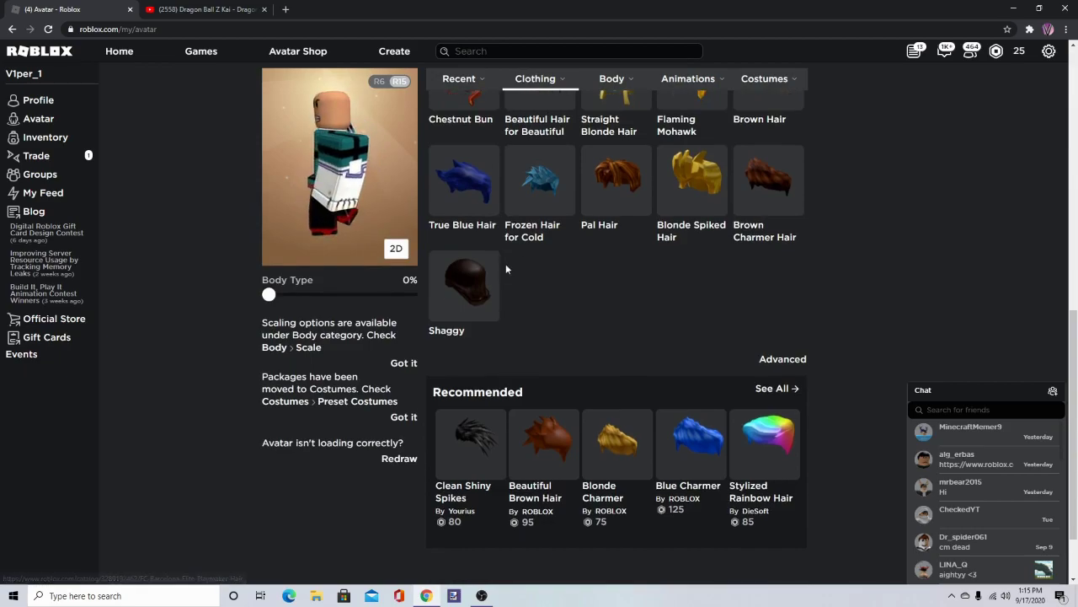
pyautogui.scroll(7, 506, 264)
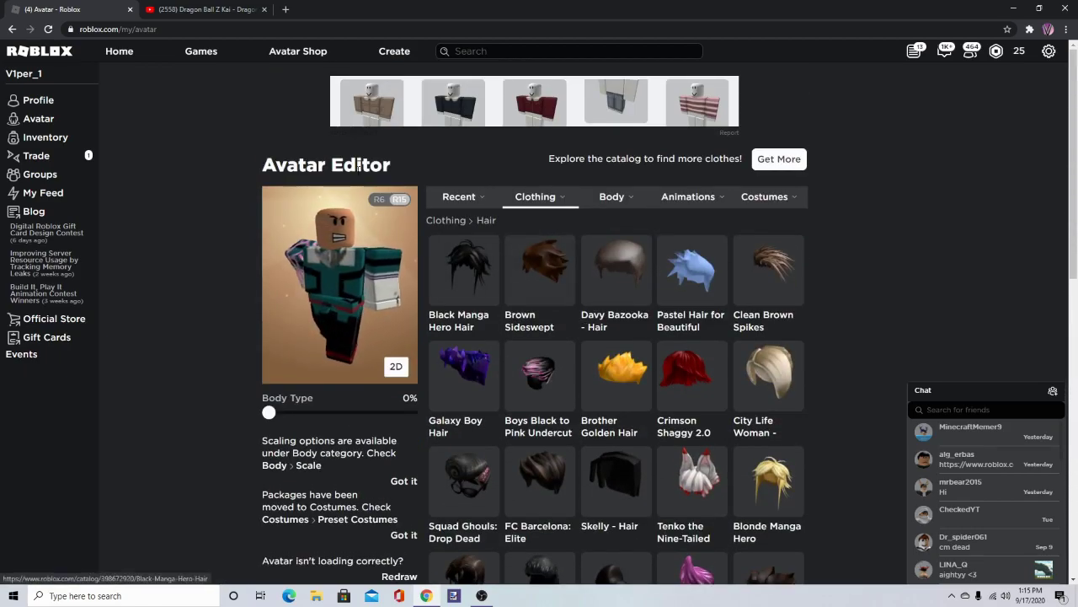
pyautogui.click(1011, 61)
pyautogui.click(1012, 61)
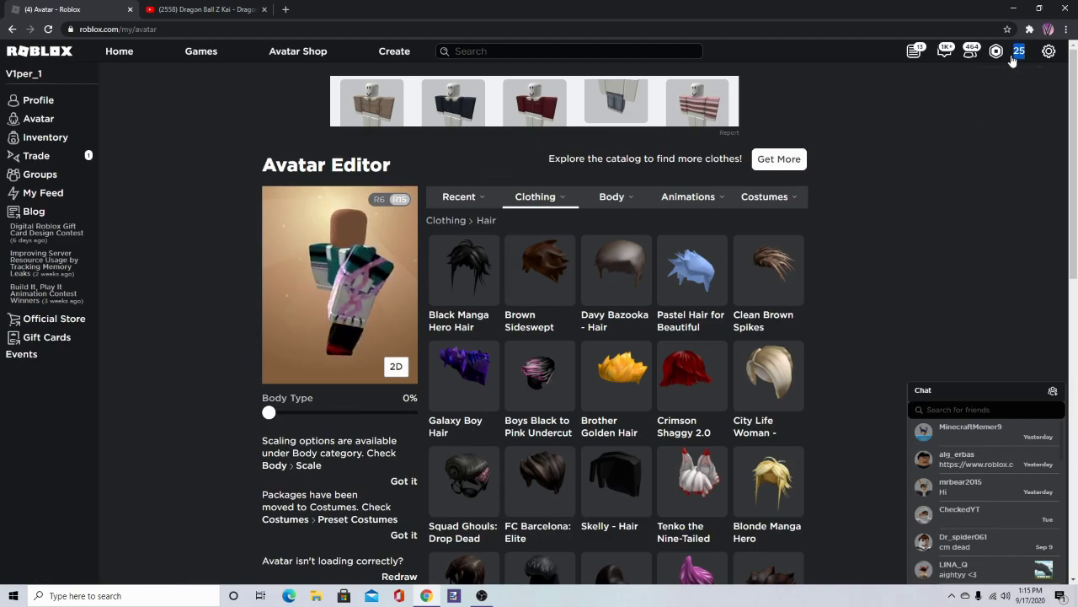
# Step: Find Green Stylish Hair among the Avatar Shop's recommended items and open its catalog page
pyautogui.click(319, 61)
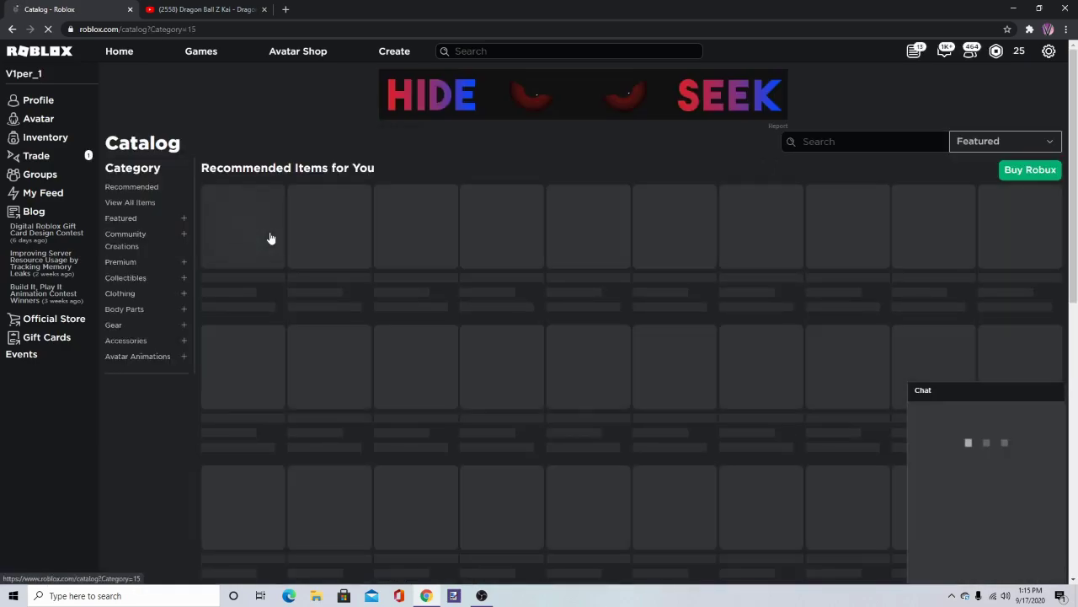
pyautogui.scroll(-8, 362, 278)
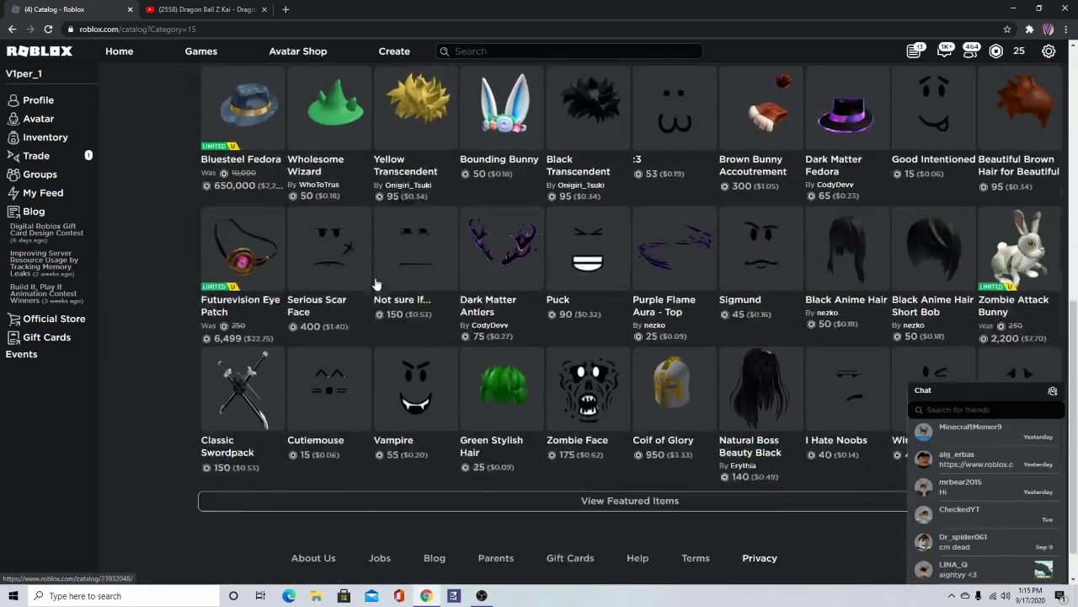
pyautogui.scroll(-1, 377, 284)
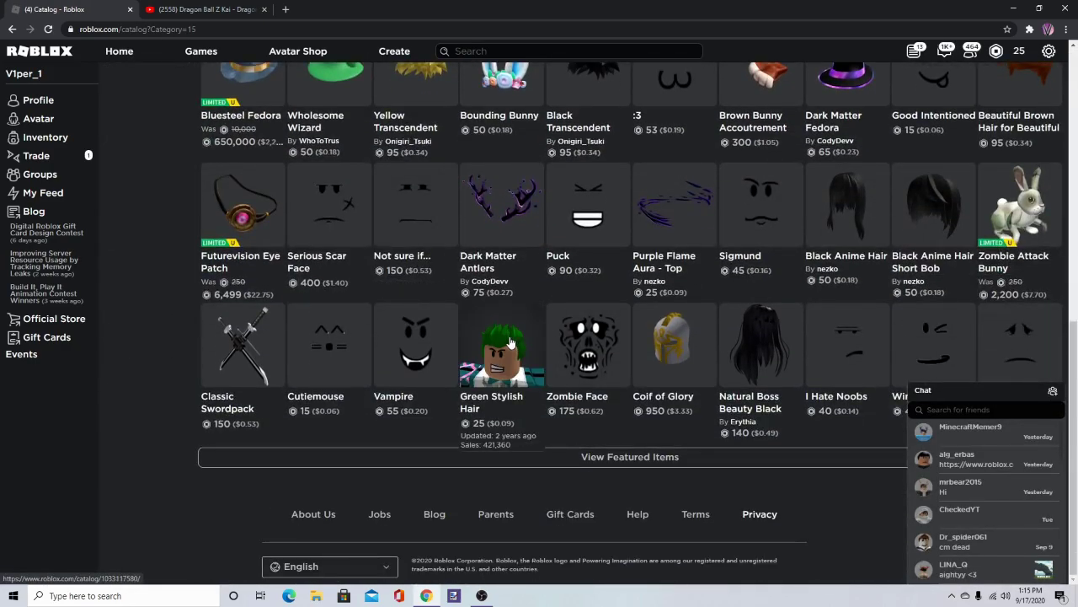
pyautogui.click(510, 341)
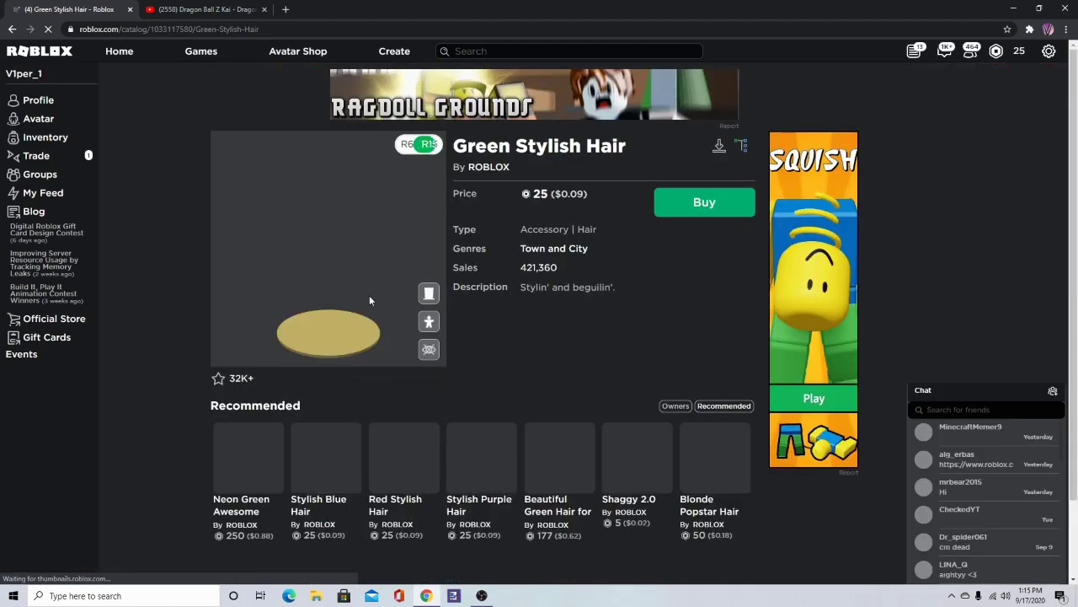
# Step: Examine the Green Stylish Hair 3D preview and compare it with the recommended Neon Green Awesome Hair
pyautogui.moveTo(369, 300); pyautogui.dragTo(263, 270)
pyautogui.moveTo(371, 272); pyautogui.dragTo(326, 257)
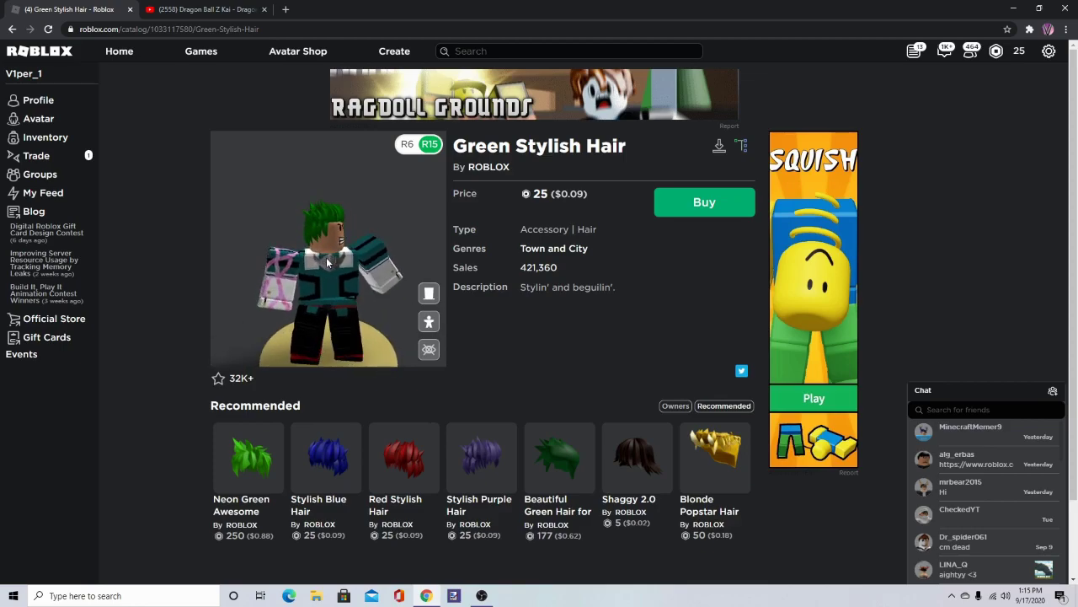
pyautogui.click(248, 476)
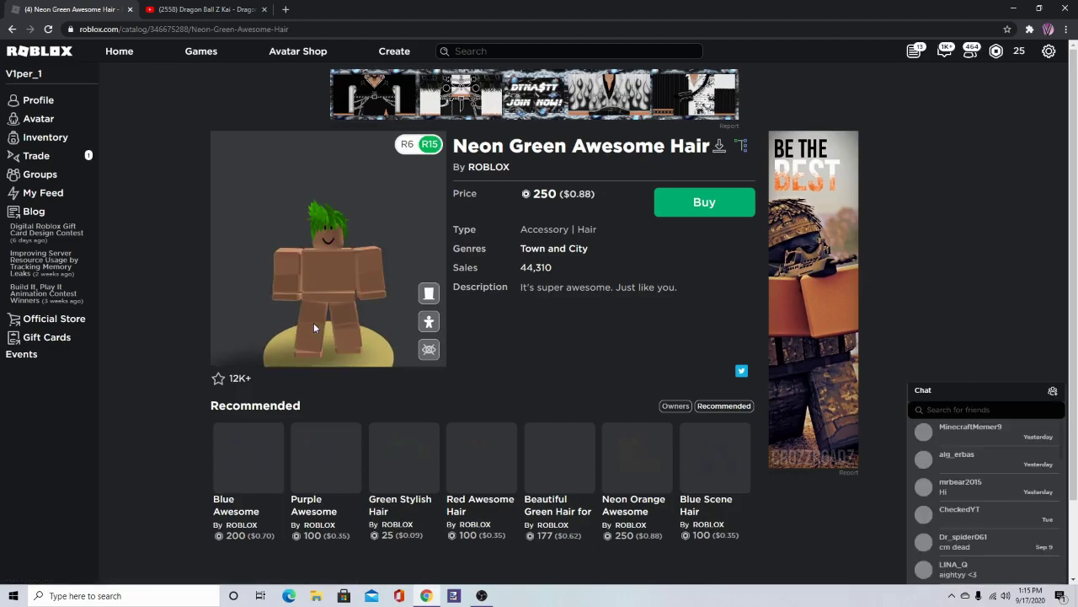
pyautogui.moveTo(313, 322); pyautogui.dragTo(365, 334)
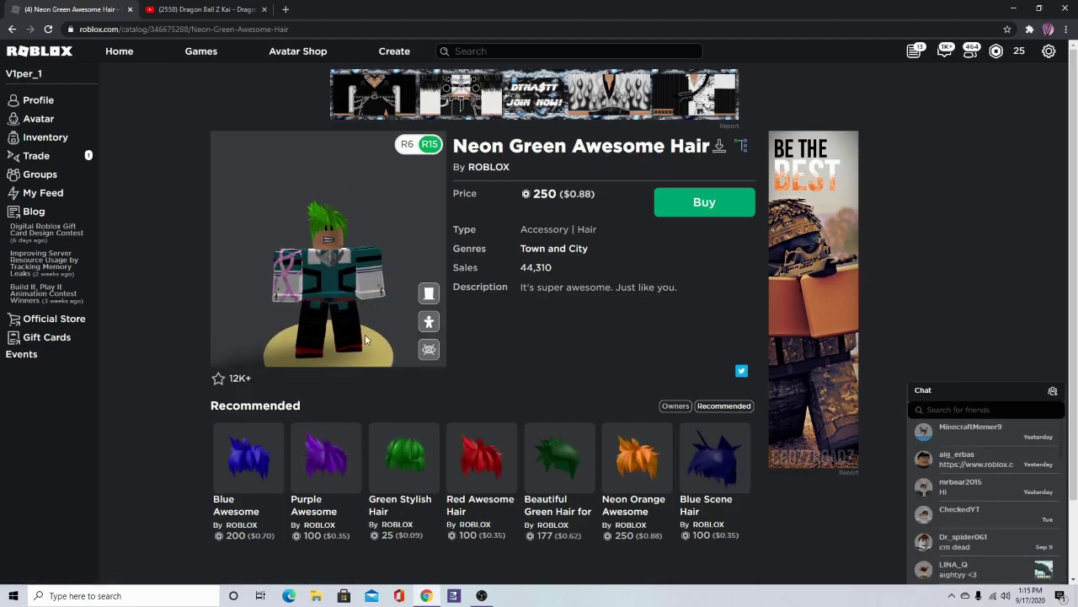
# Step: Go back to the Green Stylish Hair page, check its 3D preview up close and buy the hair for 25 Robux
pyautogui.click(406, 439)
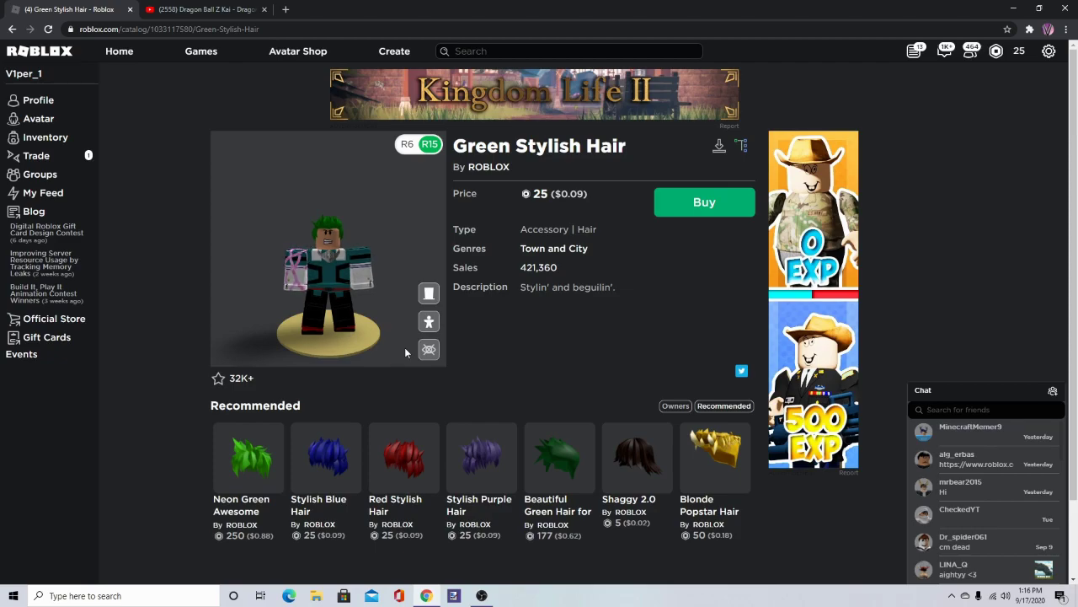
pyautogui.scroll(2, 376, 293)
pyautogui.moveTo(365, 288); pyautogui.dragTo(152, 287)
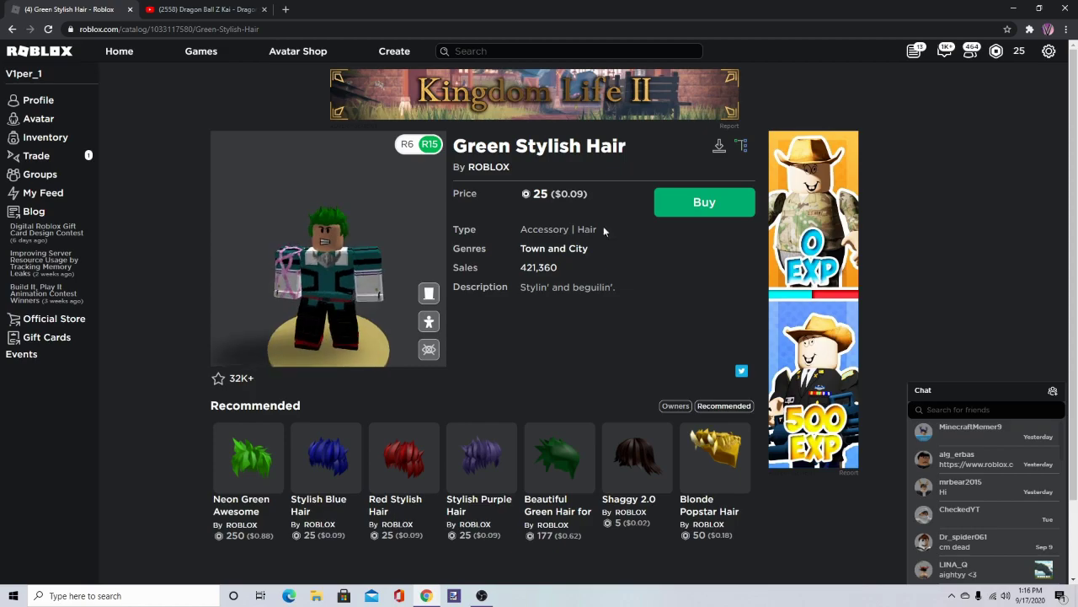
pyautogui.click(677, 211)
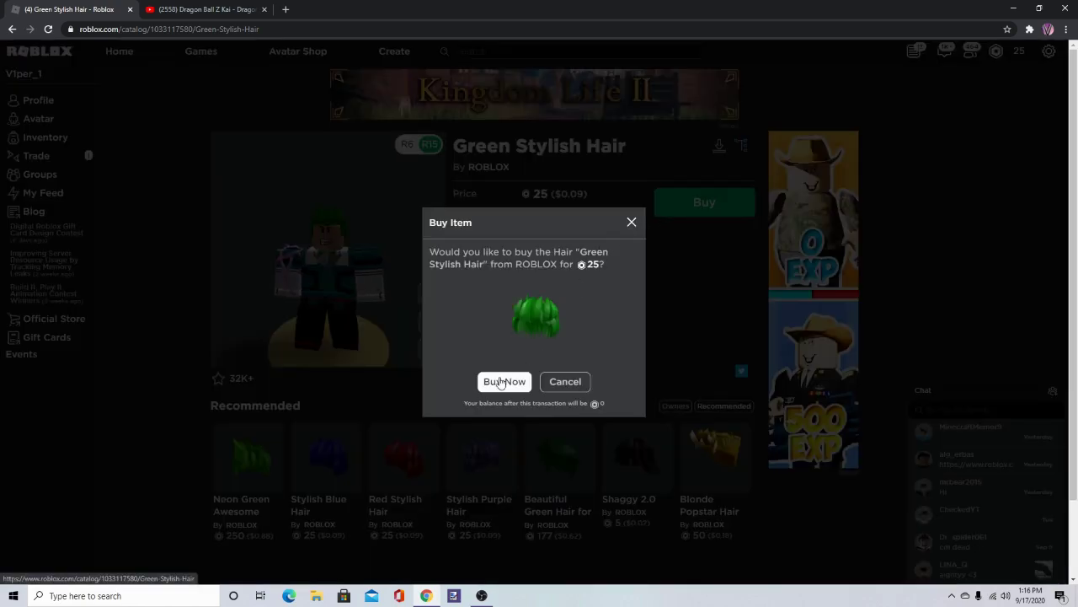
pyautogui.click(502, 383)
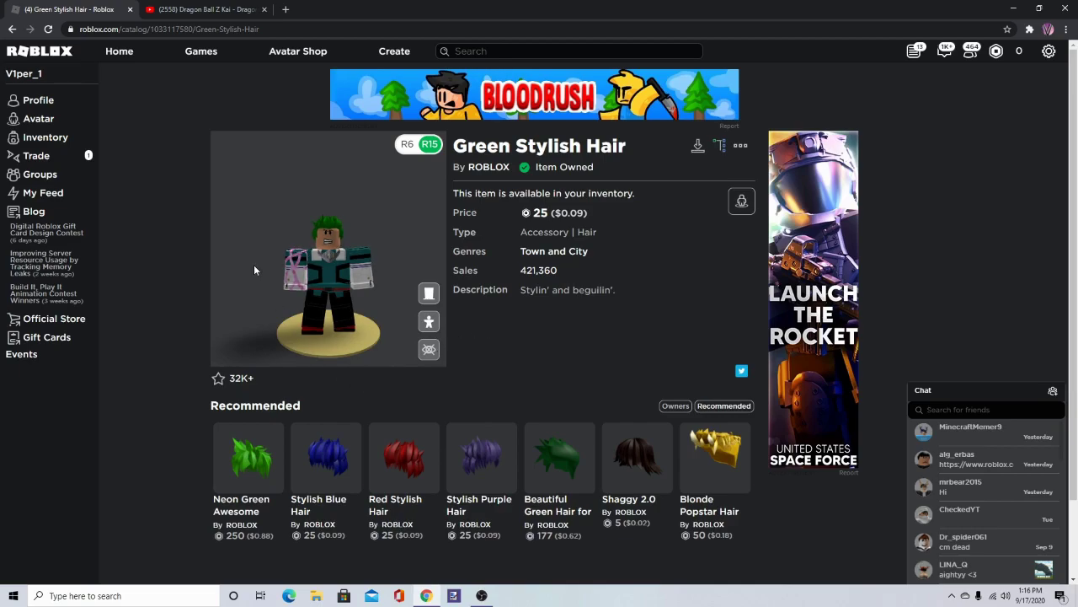
# Step: Open the Avatar Editor and equip the Green Stylish Hair from the owned hair items
pyautogui.click(66, 120)
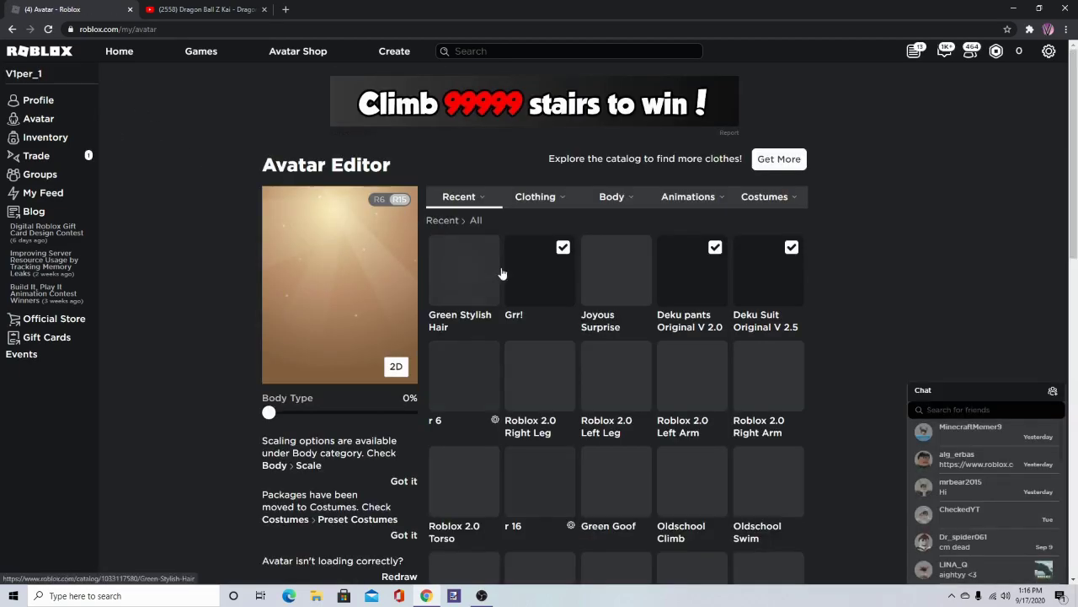
pyautogui.moveTo(528, 201)
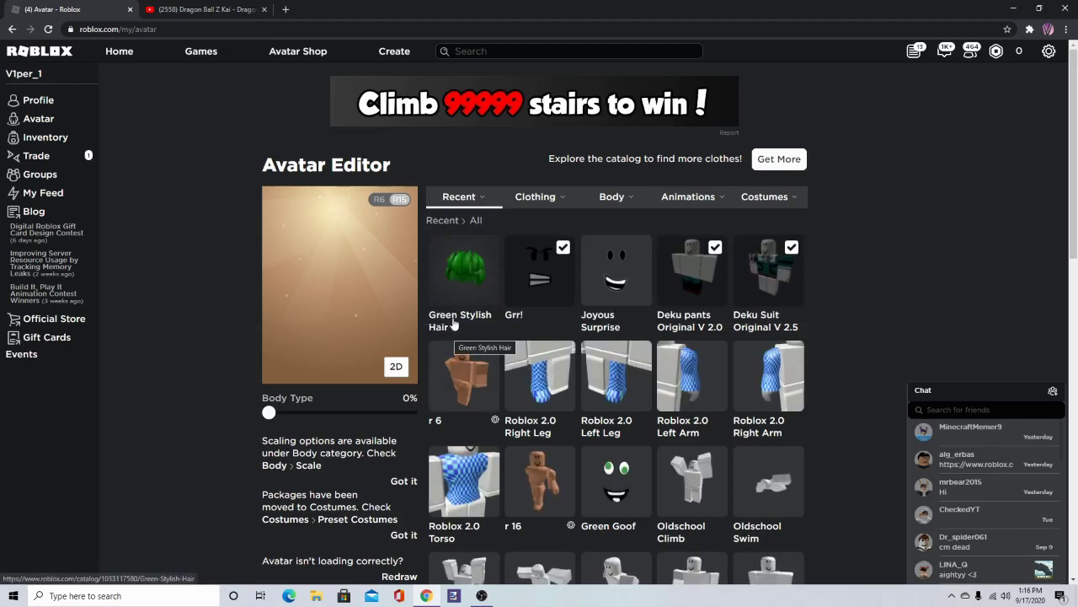
pyautogui.click(555, 233)
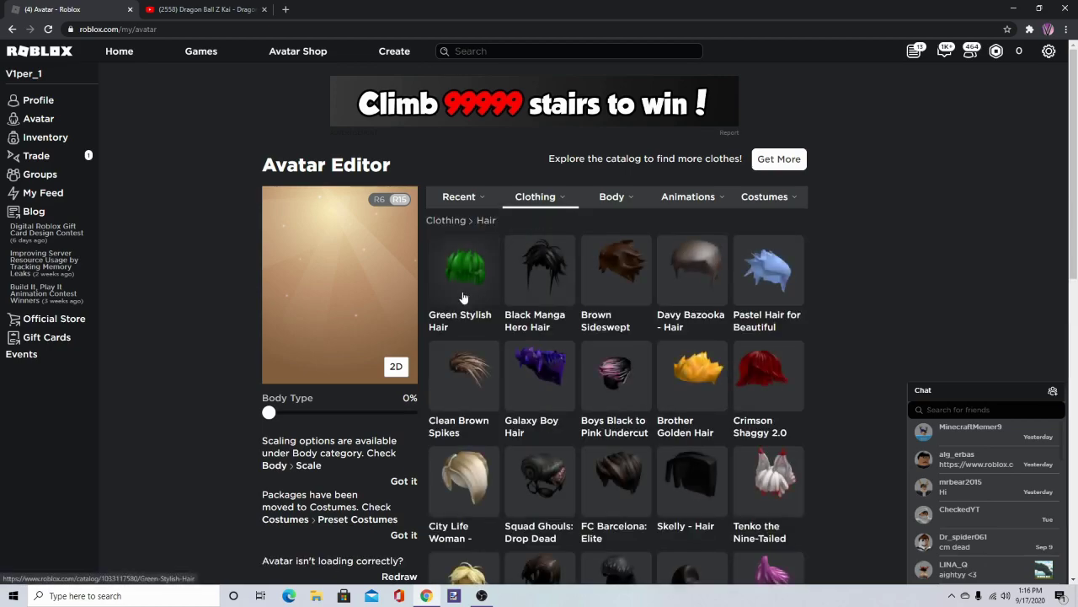
pyautogui.click(460, 289)
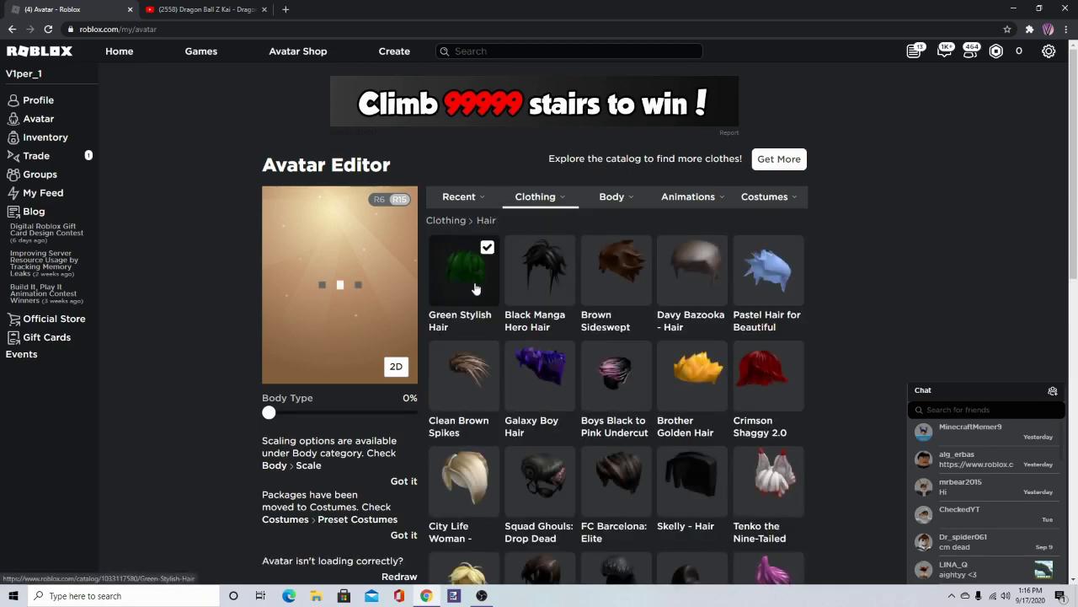
# Step: Look at the owned back accessories and examine the avatar preview with the green hair on
pyautogui.moveTo(535, 197)
pyautogui.click(751, 231)
pyautogui.moveTo(536, 196)
pyautogui.click(709, 232)
pyautogui.click(740, 231)
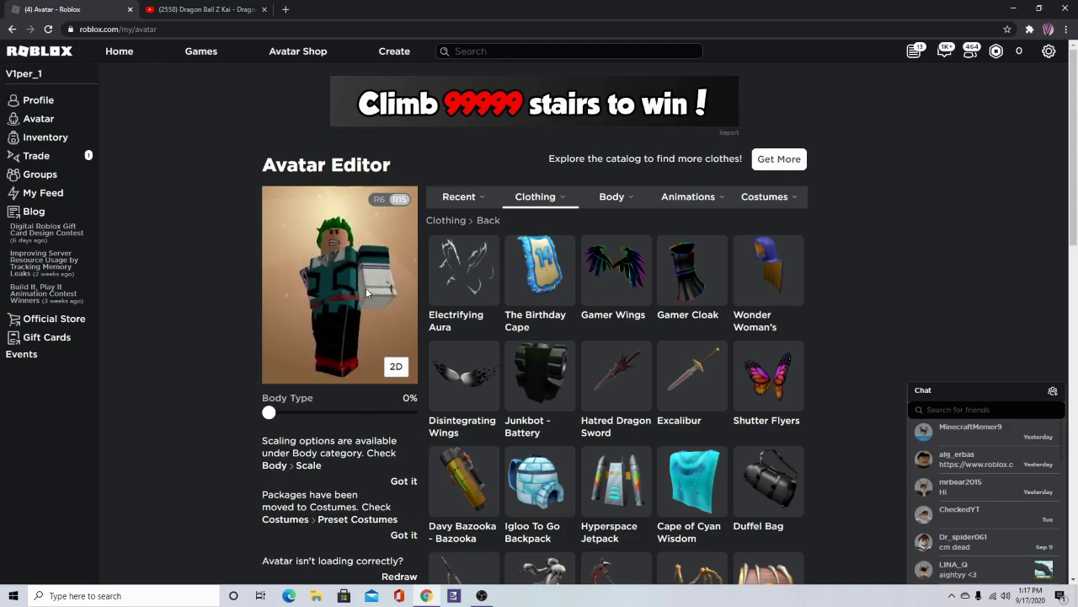
pyautogui.click(531, 198)
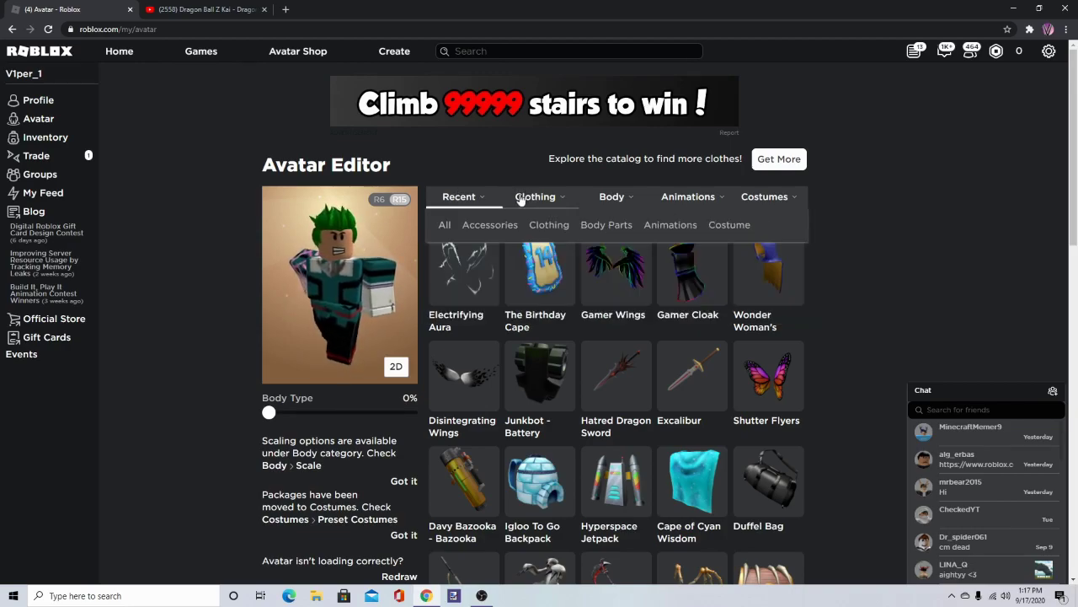
# Step: Scale the avatar's body to 105% height and 100% proportions, and set the body type to 35%
pyautogui.moveTo(611, 196)
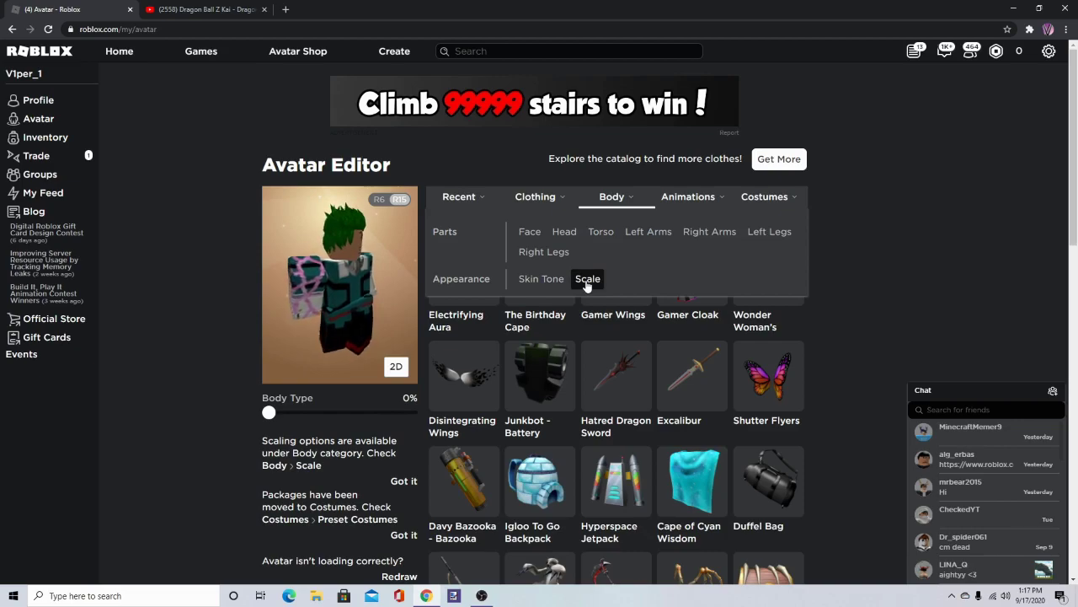
pyautogui.click(587, 279)
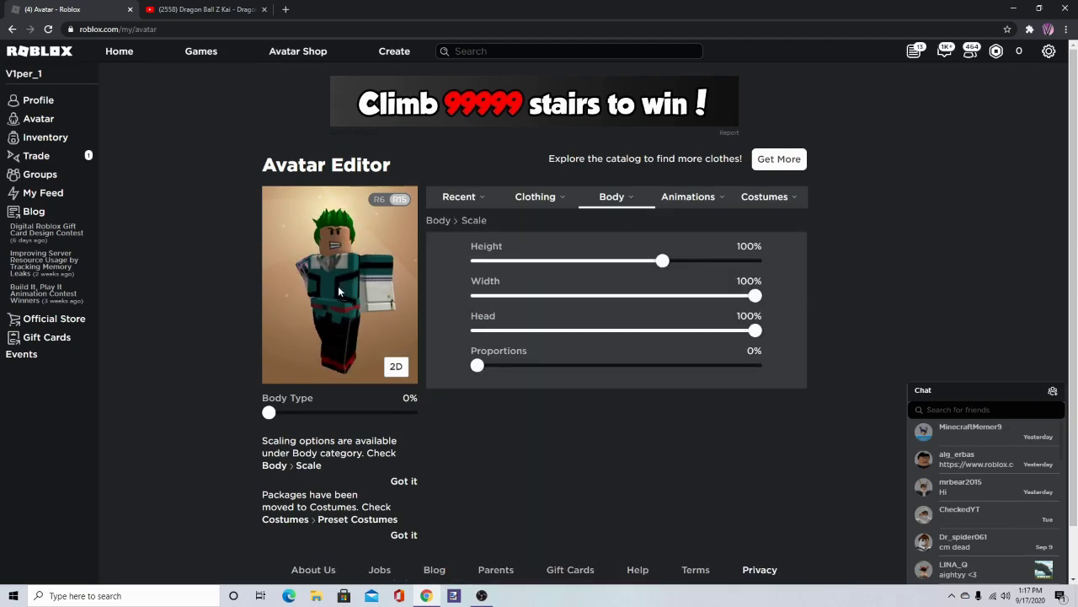
pyautogui.moveTo(658, 262); pyautogui.dragTo(835, 269)
pyautogui.moveTo(478, 367); pyautogui.dragTo(794, 375)
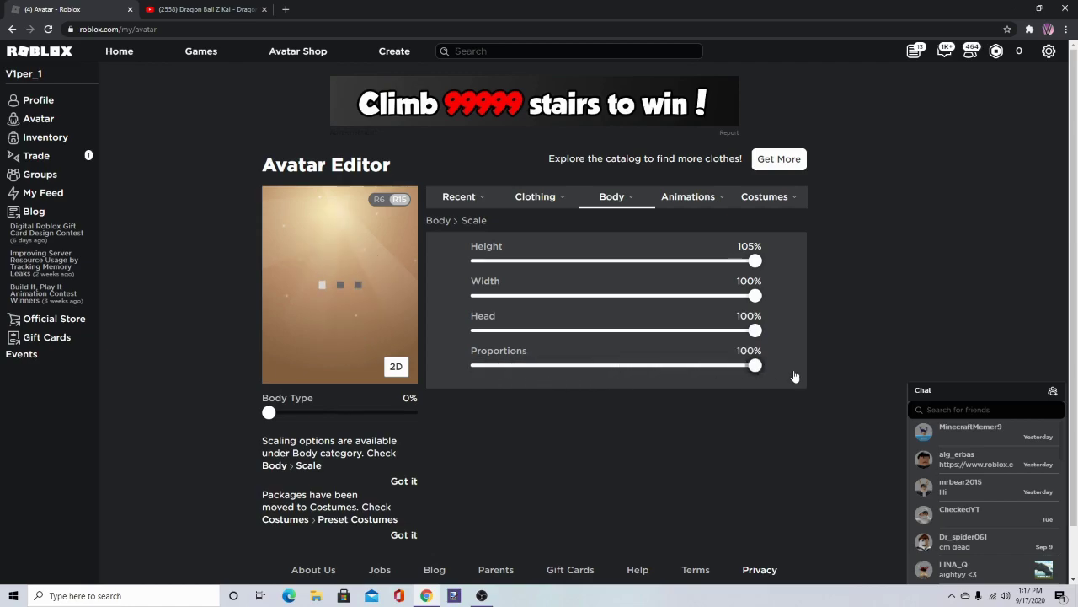
pyautogui.moveTo(271, 414); pyautogui.dragTo(319, 421)
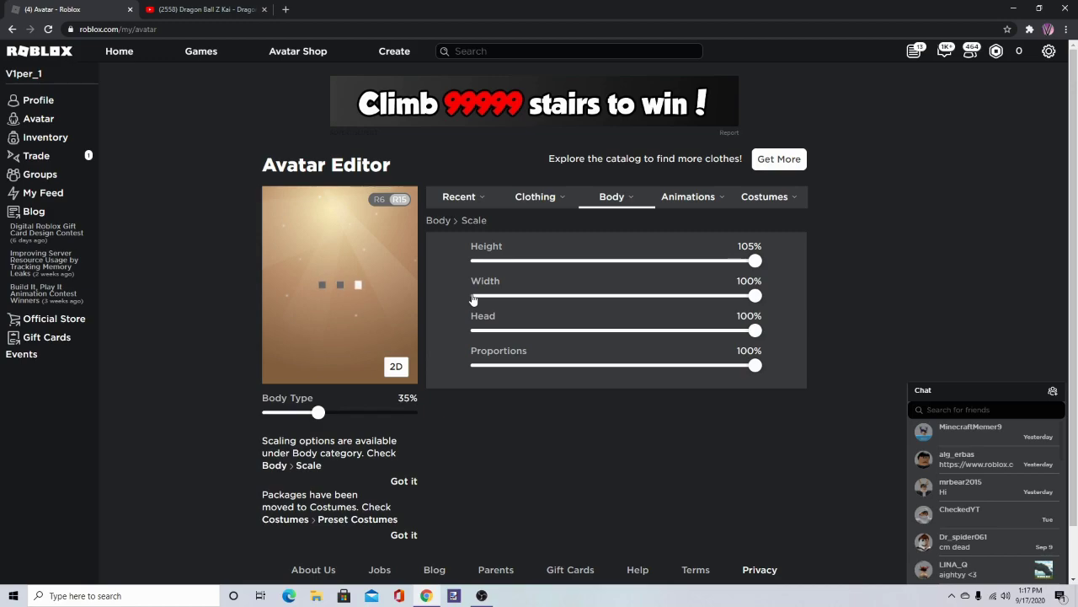
# Step: Look through the recently used avatar items
pyautogui.scroll(-1, 433, 370)
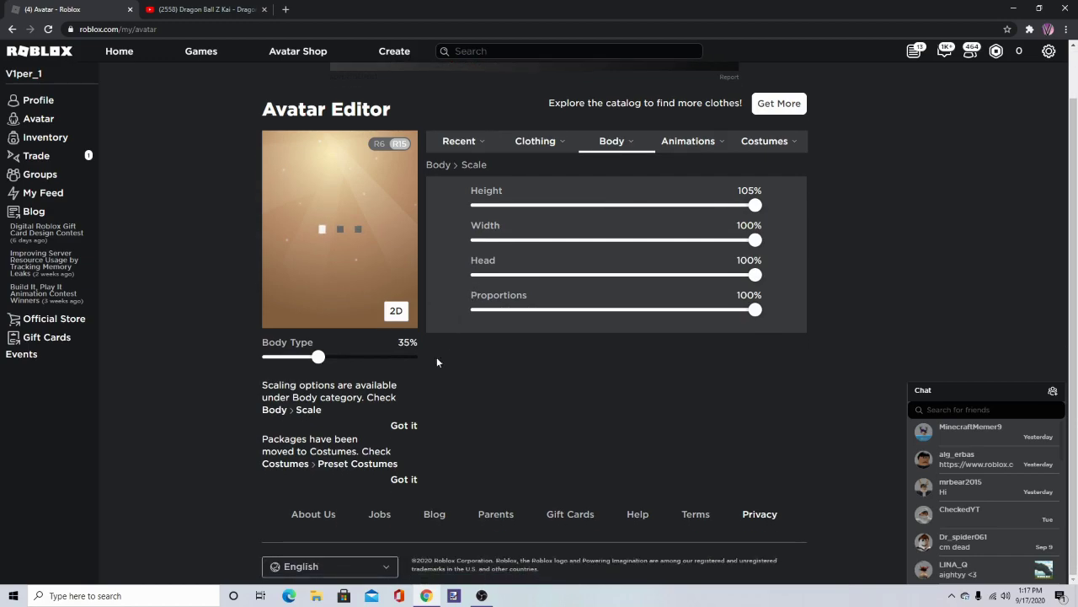
pyautogui.moveTo(465, 147)
pyautogui.click(444, 169)
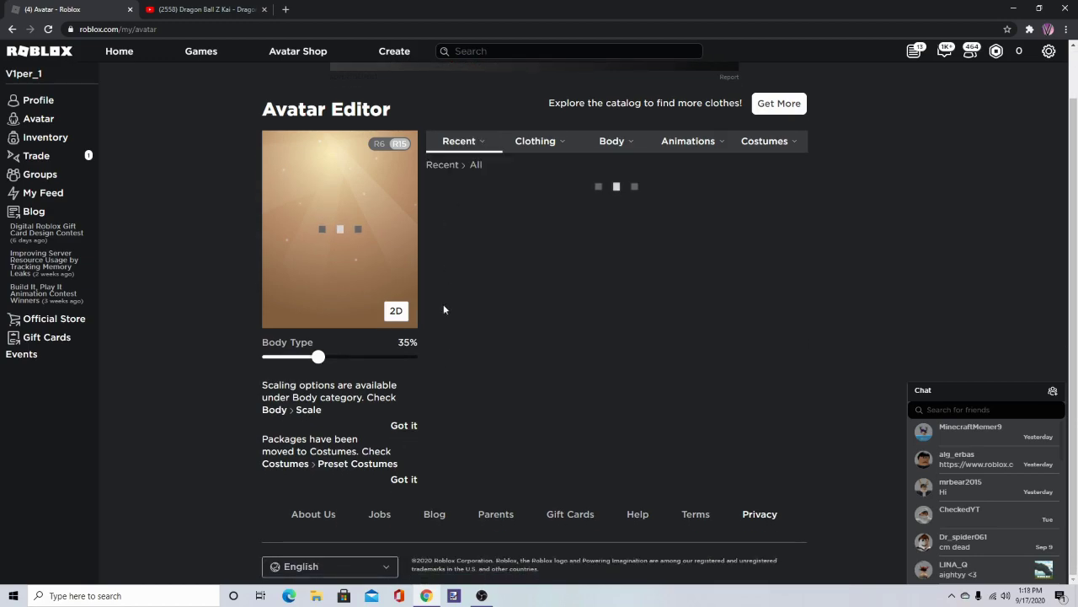
pyautogui.scroll(-3, 434, 362)
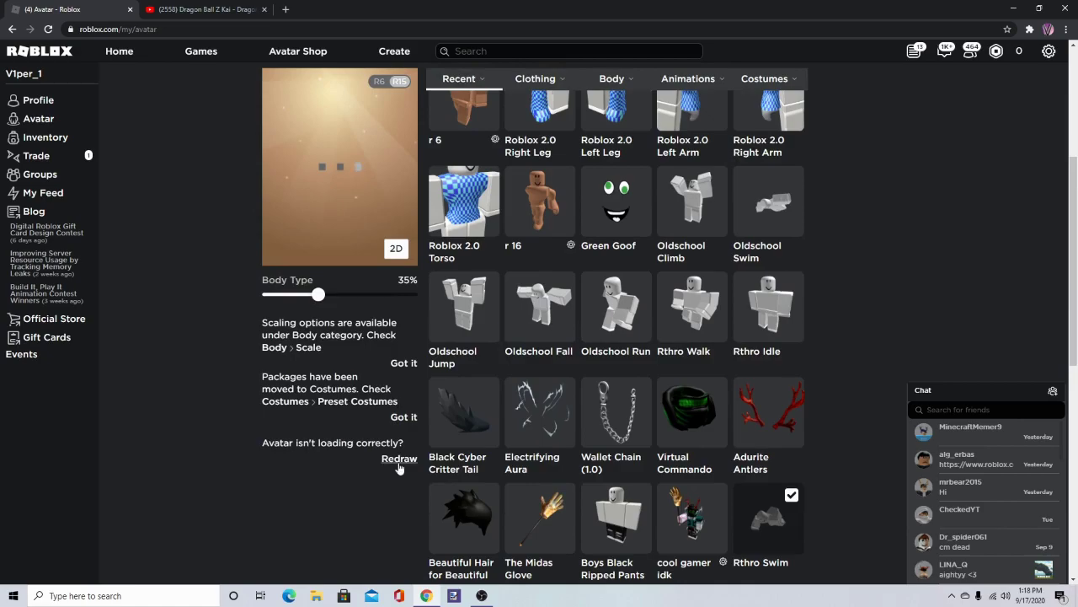
pyautogui.scroll(2, 399, 469)
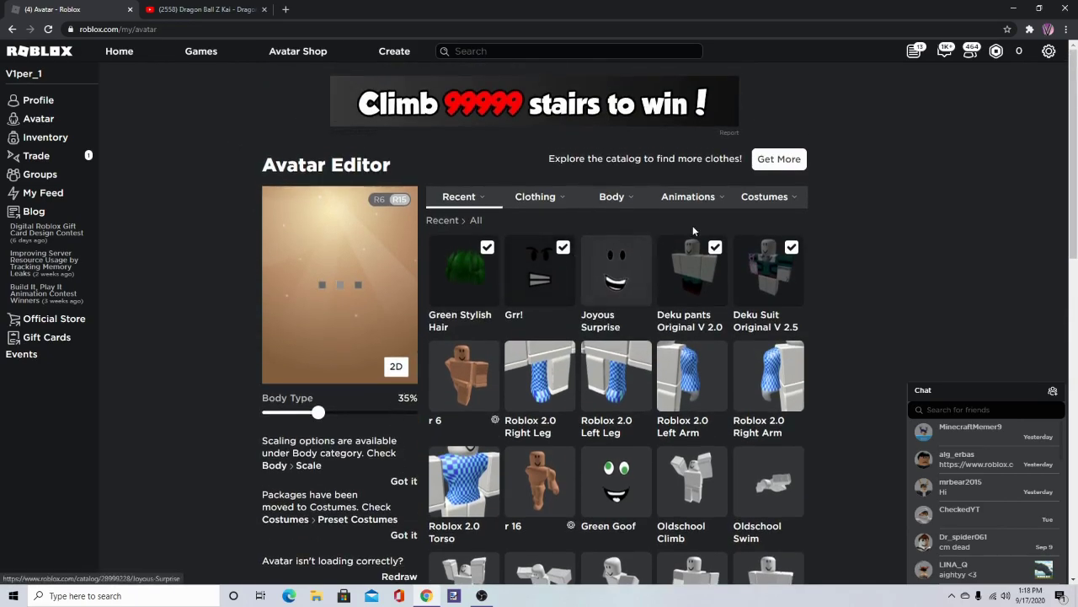
# Step: Browse the owned back accessories and equip the Electrifying Aura
pyautogui.moveTo(540, 202)
pyautogui.click(742, 236)
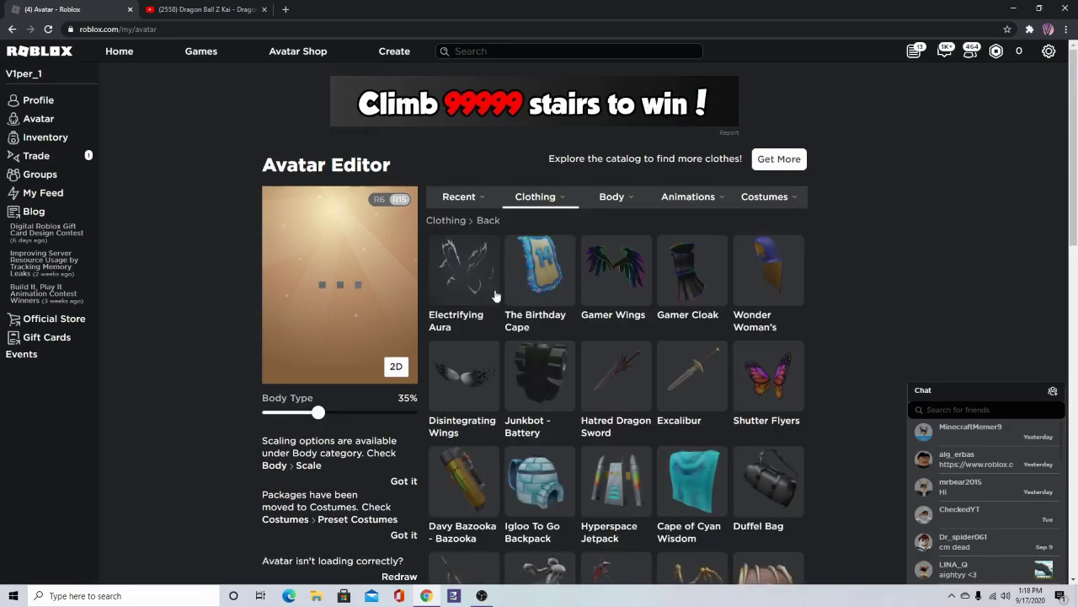
pyautogui.scroll(-9, 567, 251)
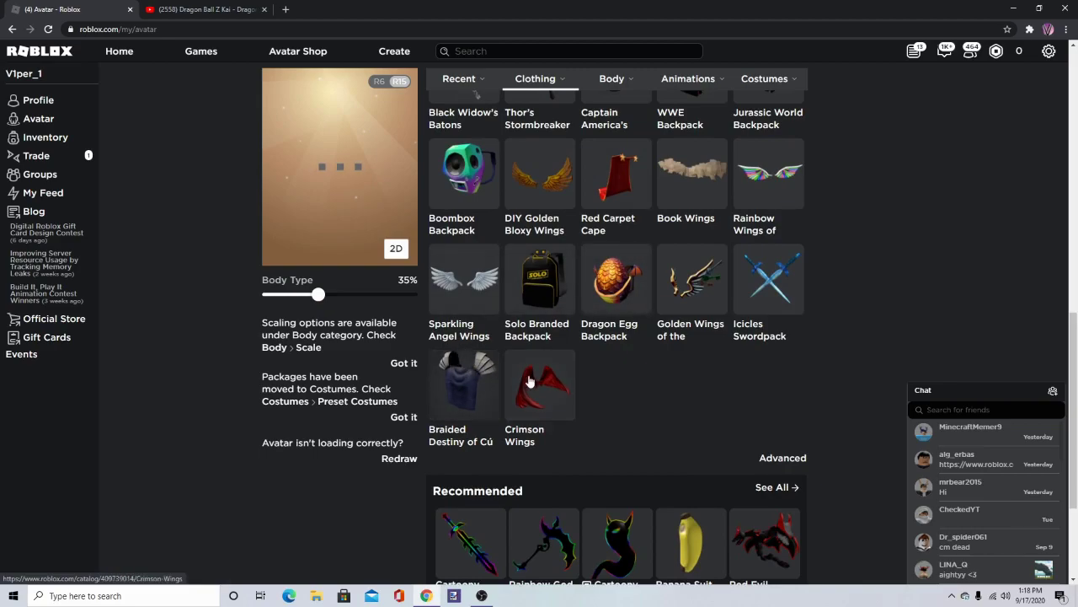
pyautogui.scroll(2, 761, 283)
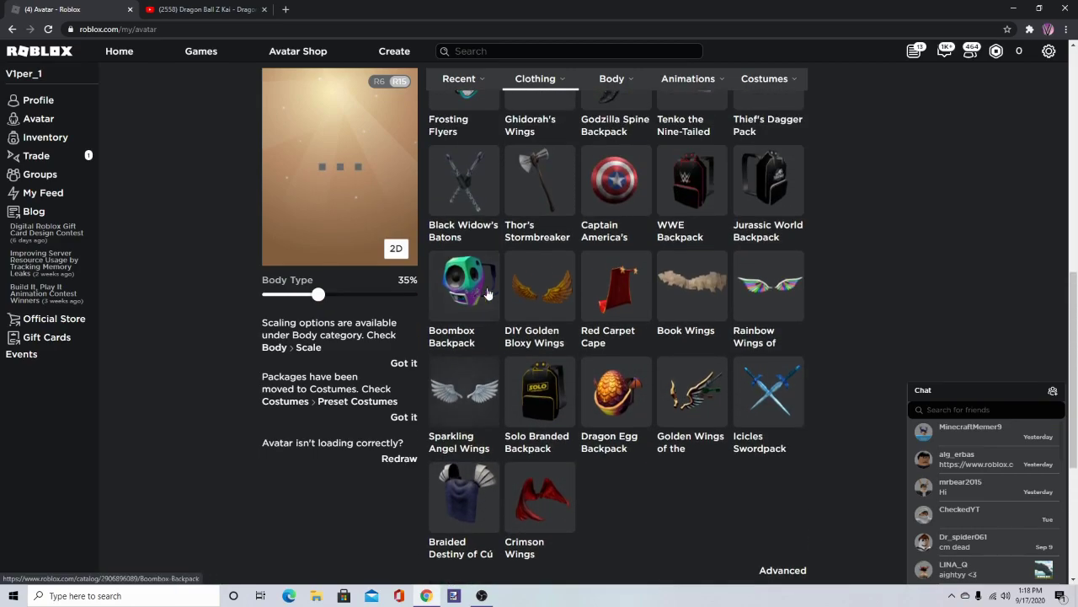
pyautogui.scroll(2, 761, 283)
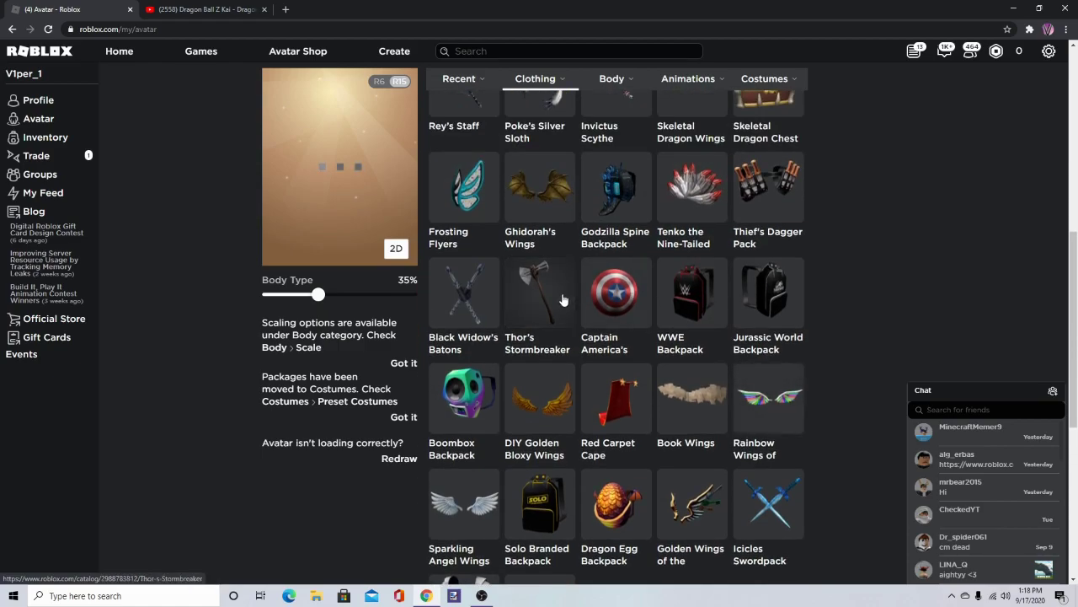
pyautogui.scroll(2, 563, 300)
pyautogui.scroll(5, 562, 300)
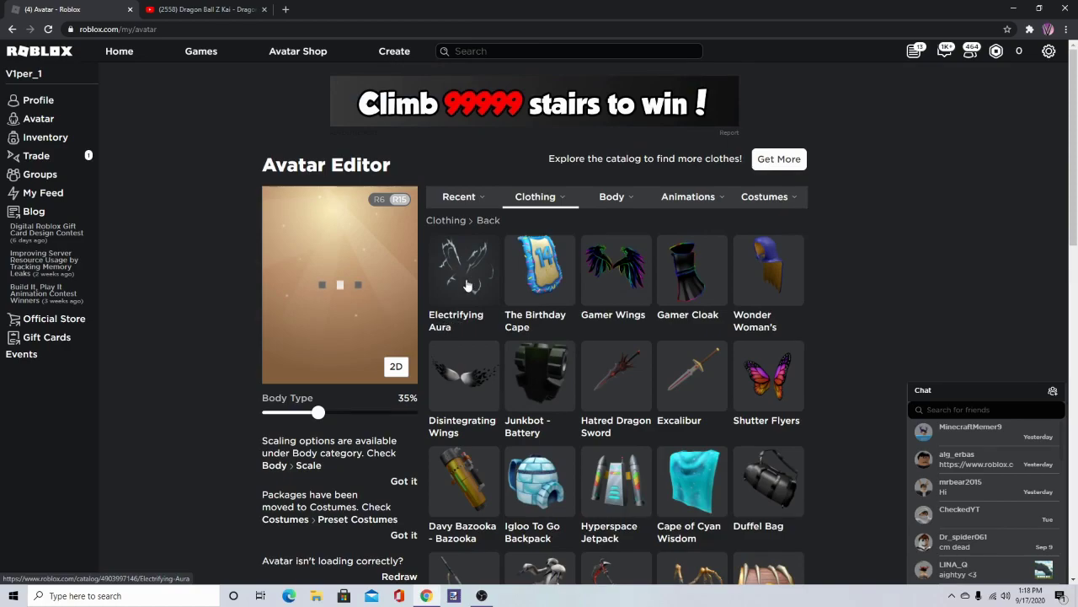
pyautogui.click(460, 289)
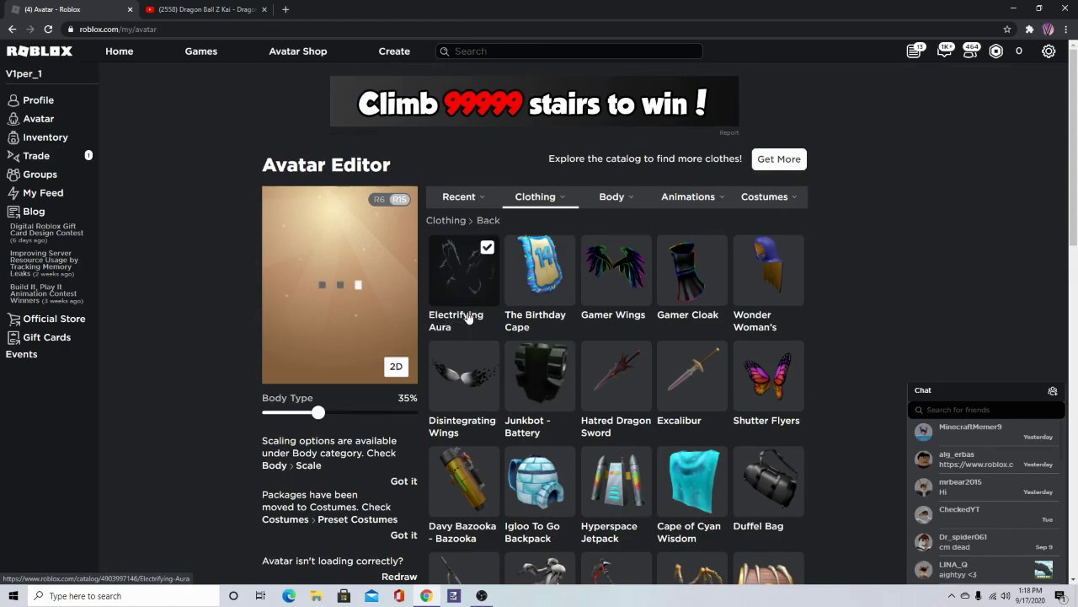
# Step: Examine the Electrifying Aura's 3D preview on its catalog page, and return to the Avatar Editor to view the avatar
pyautogui.click(439, 323)
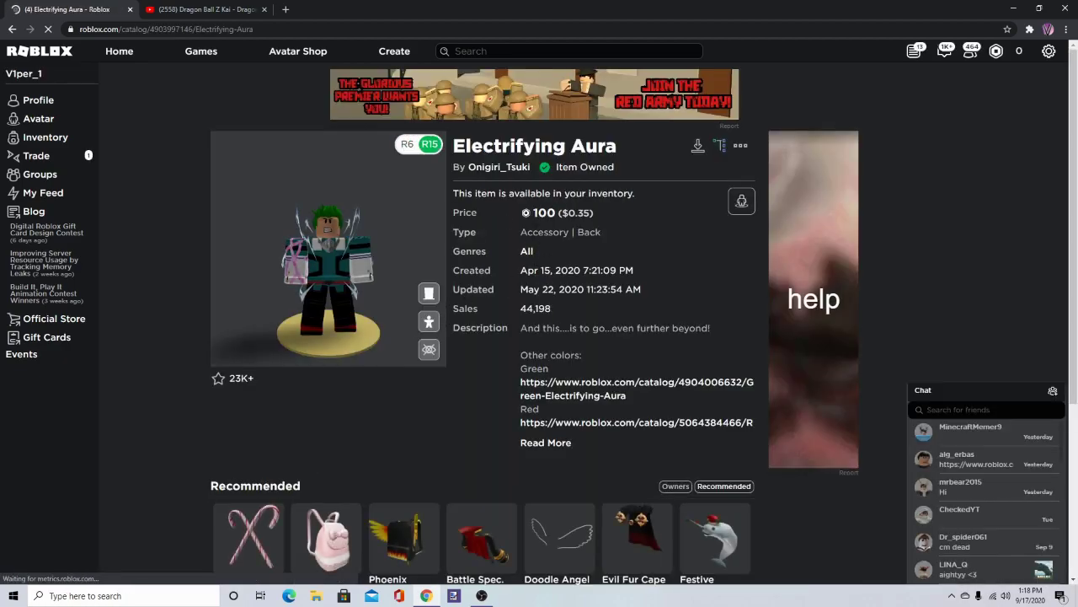
pyautogui.moveTo(396, 257); pyautogui.dragTo(74, 126)
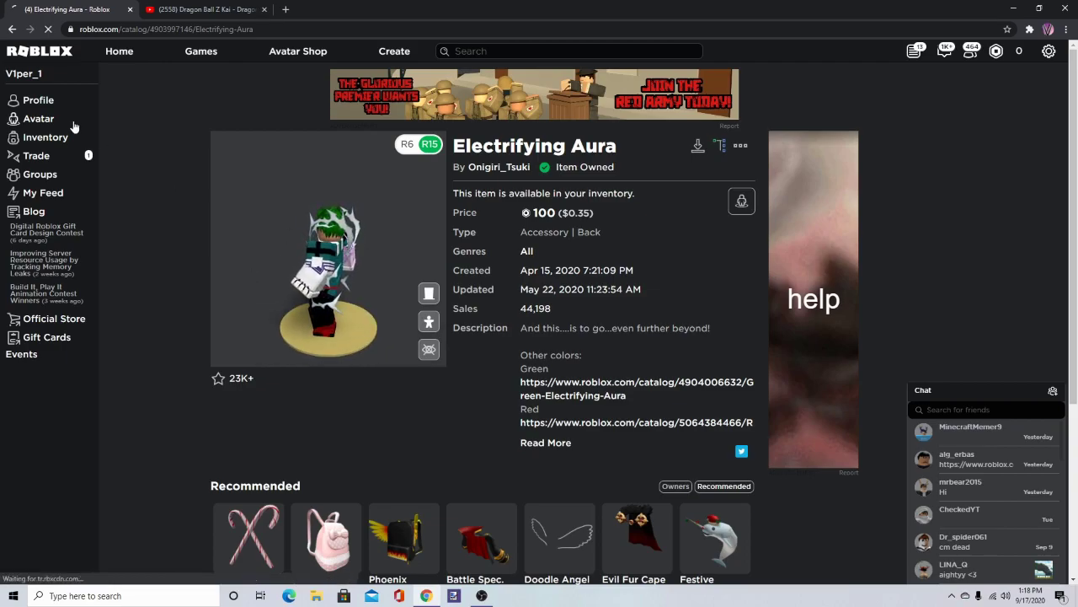
pyautogui.click(73, 126)
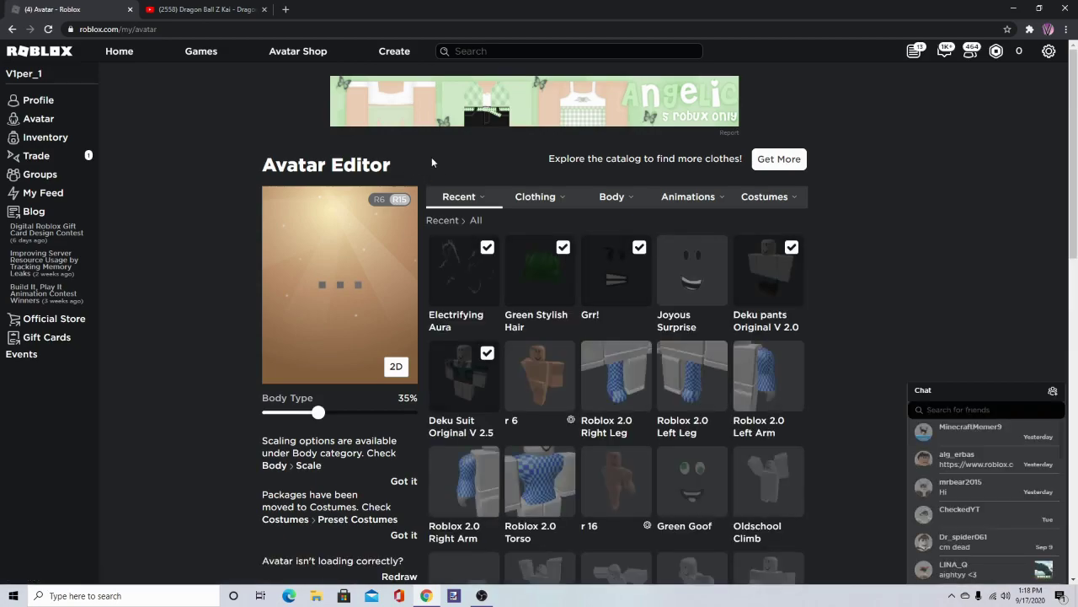
pyautogui.moveTo(536, 197)
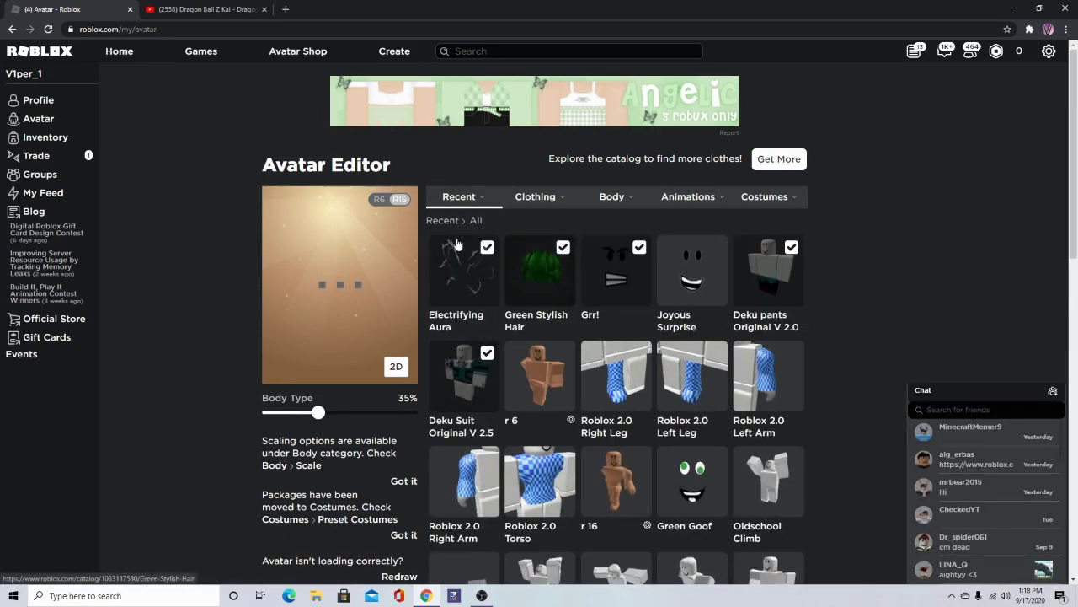
pyautogui.scroll(-2, 387, 236)
pyautogui.scroll(1, 374, 237)
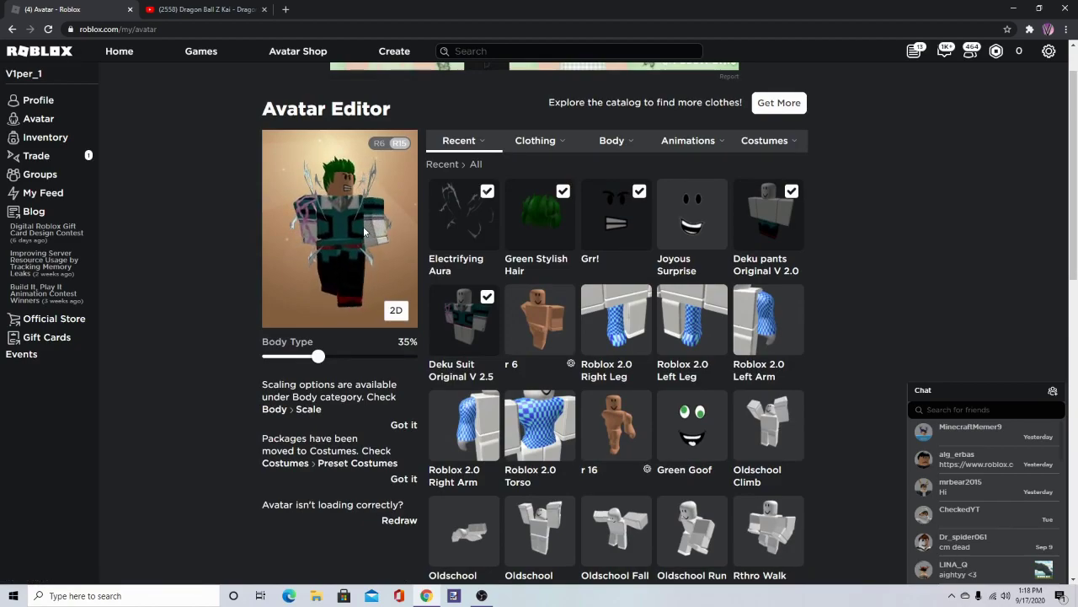
# Step: Set the avatar's walk animation to Rthro Walk and its run animation to Rthro Run
pyautogui.moveTo(546, 149)
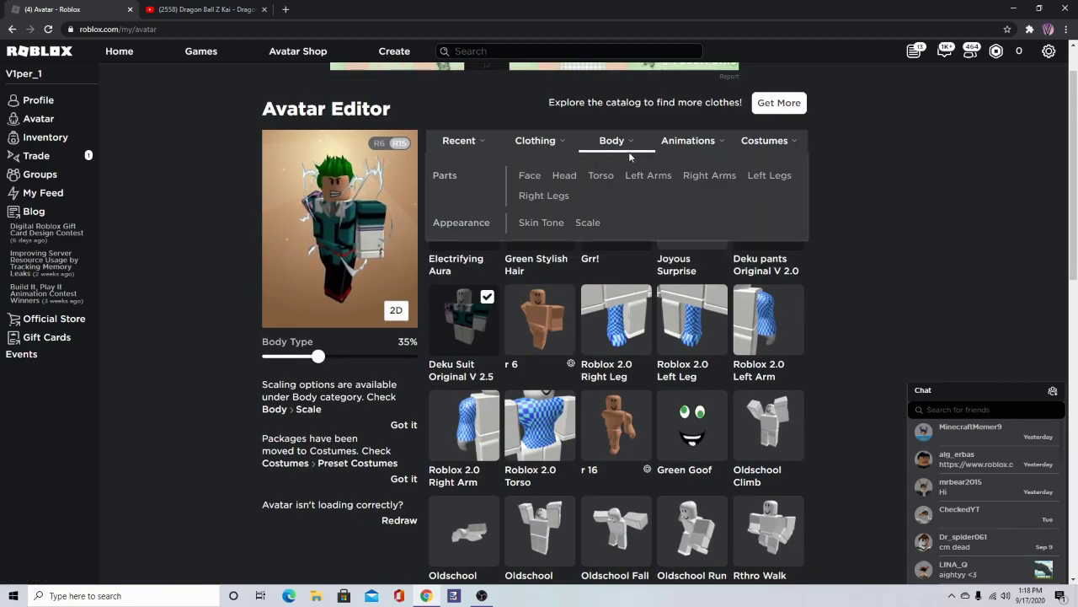
pyautogui.moveTo(687, 145)
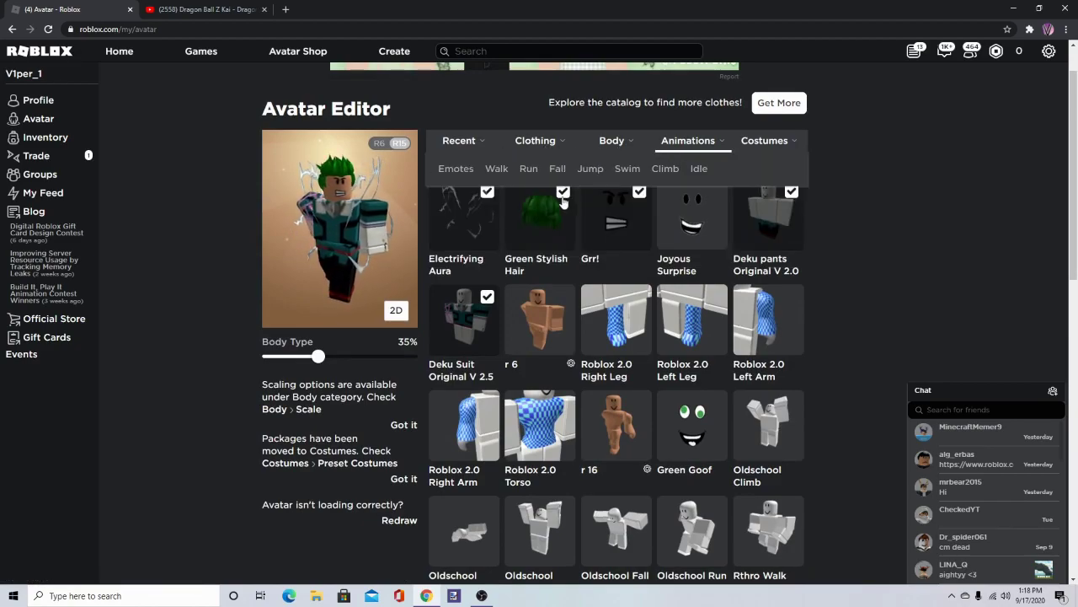
pyautogui.click(498, 170)
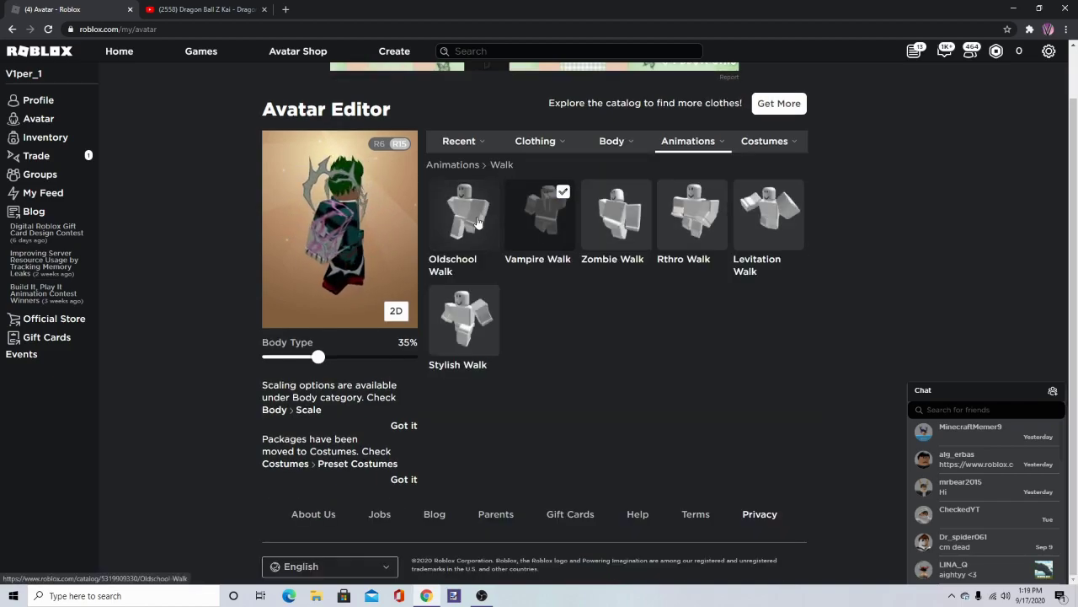
pyautogui.click(678, 229)
pyautogui.moveTo(671, 144)
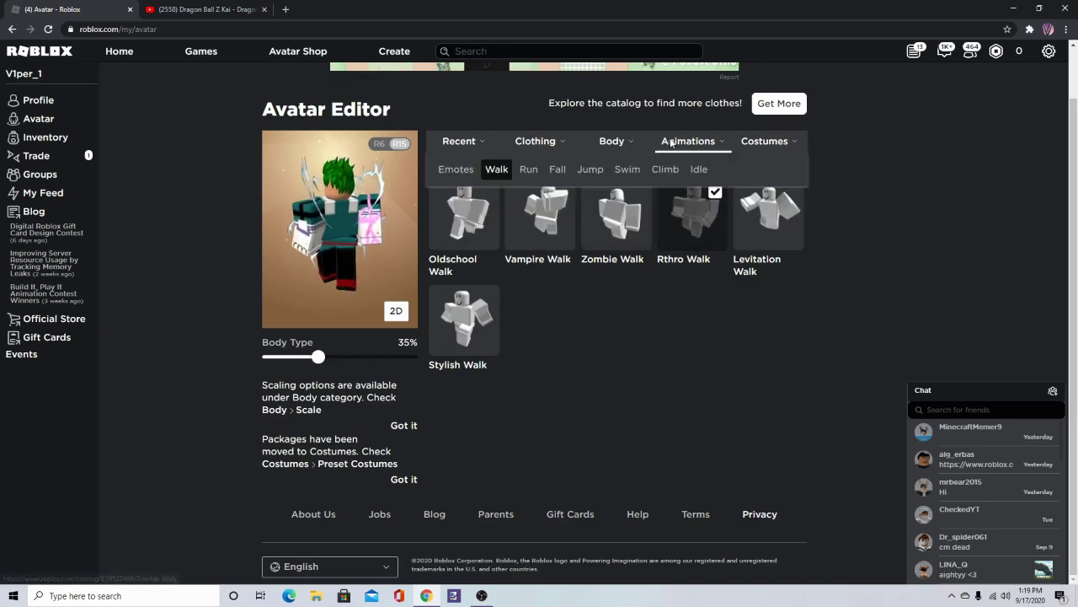
pyautogui.click(528, 170)
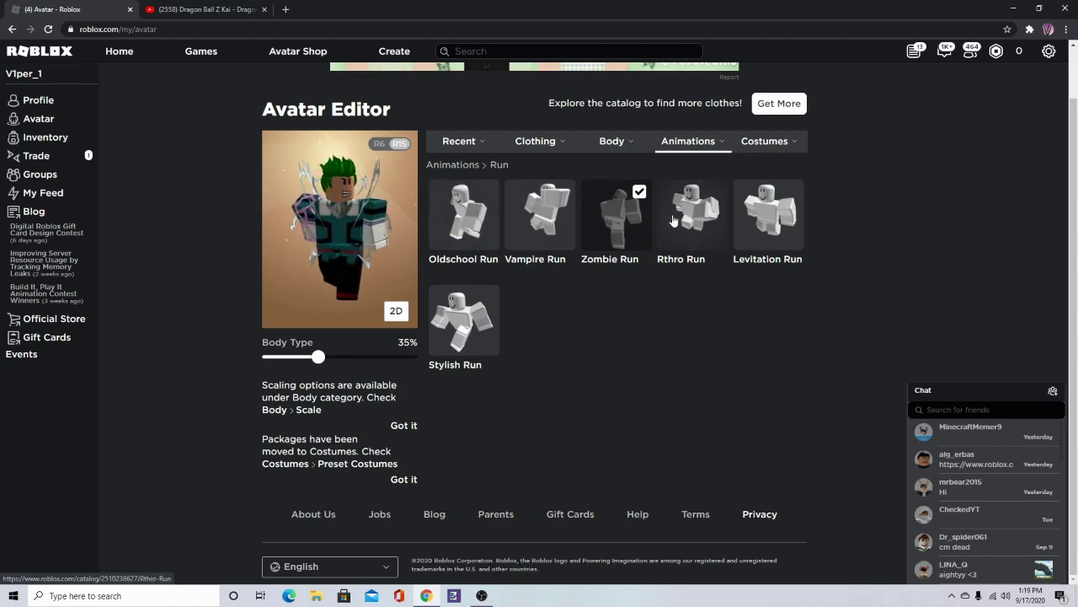
pyautogui.click(662, 188)
# Step: Set the avatar's fall animation to Vampire Fall
pyautogui.moveTo(676, 144)
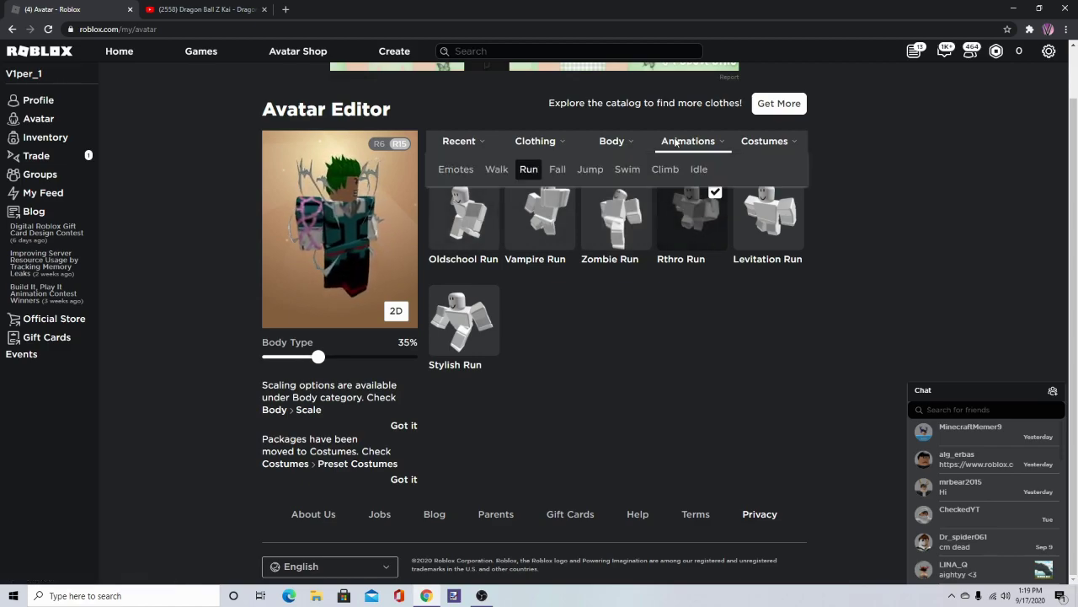
pyautogui.click(566, 173)
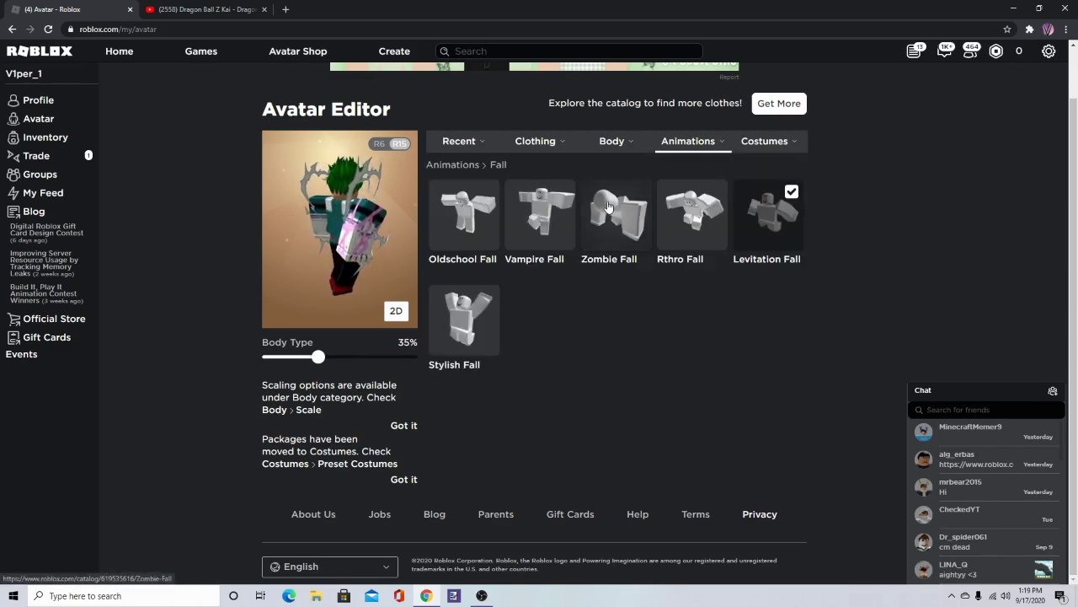
pyautogui.click(535, 202)
# Step: Check which jump, swim and climb animations the avatar uses
pyautogui.moveTo(688, 141)
pyautogui.click(588, 170)
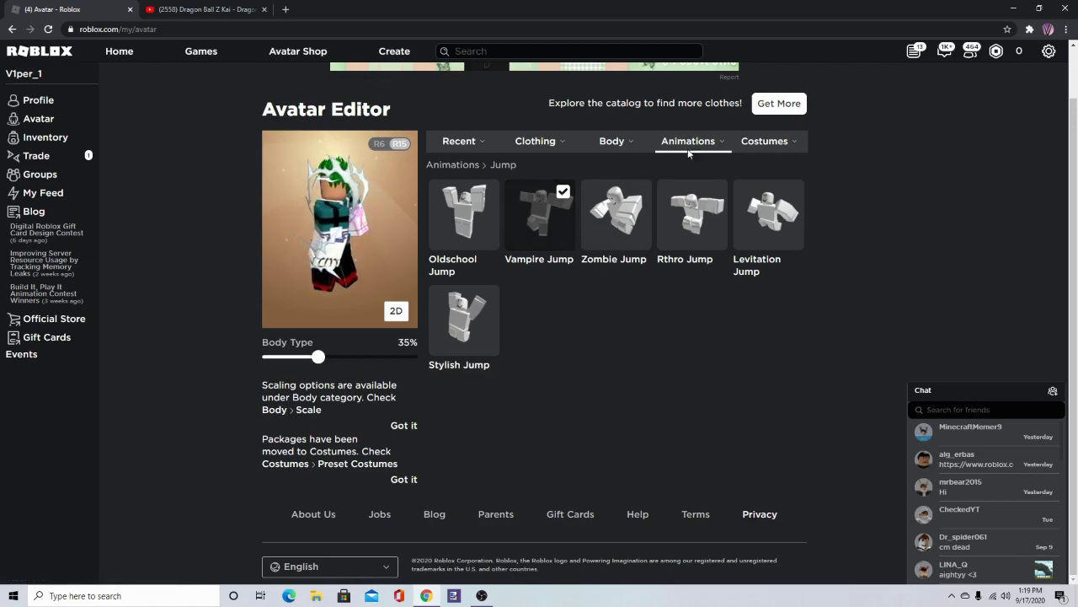
pyautogui.moveTo(693, 150)
pyautogui.click(628, 173)
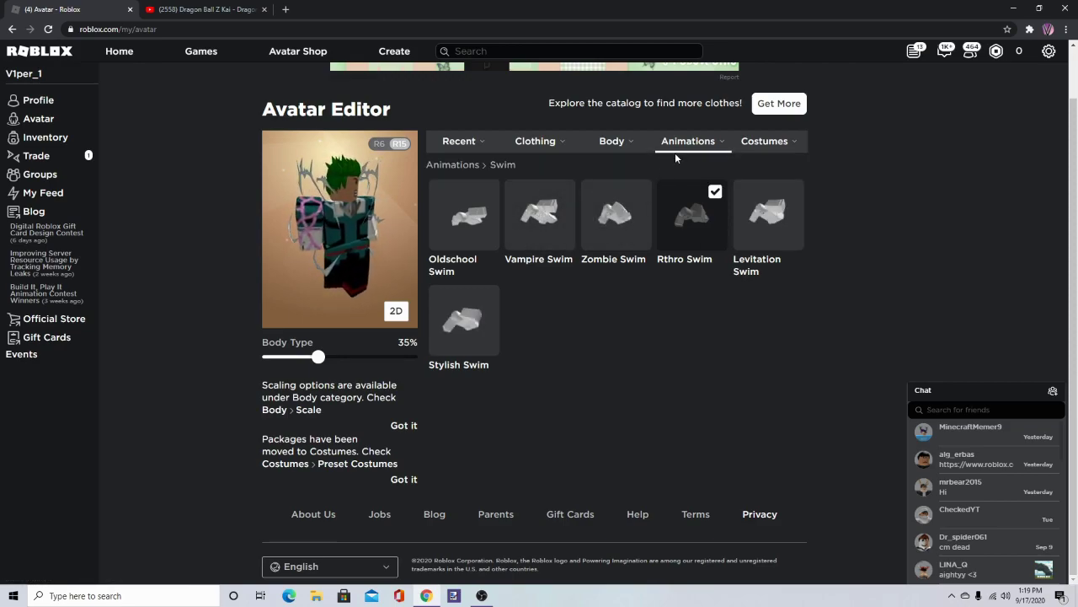
pyautogui.moveTo(677, 149)
pyautogui.click(658, 170)
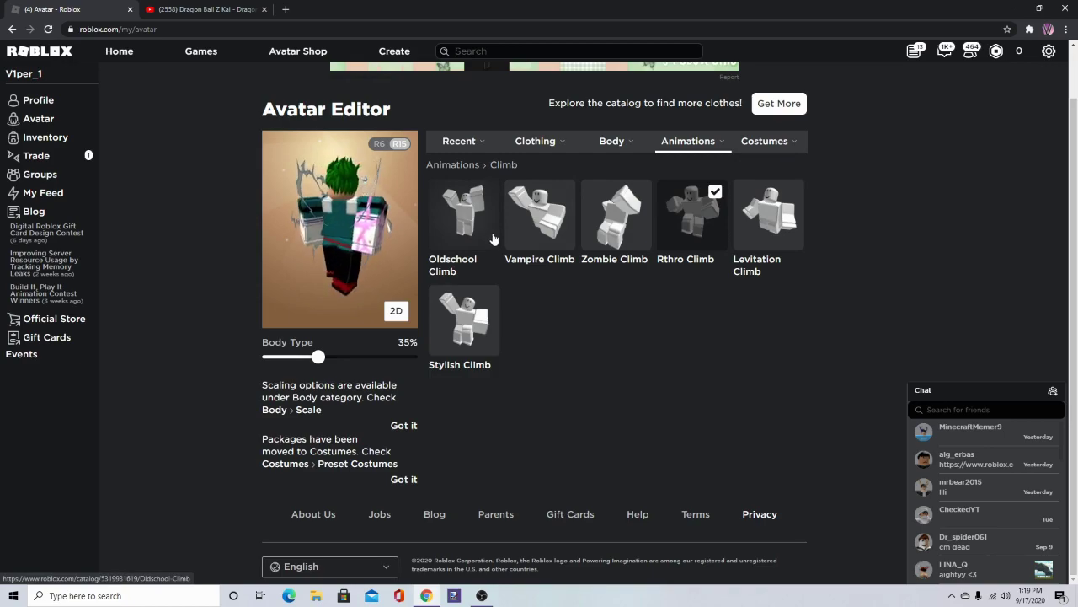
# Step: Set the avatar's idle animation to Rthro Idle
pyautogui.moveTo(684, 147)
pyautogui.click(692, 173)
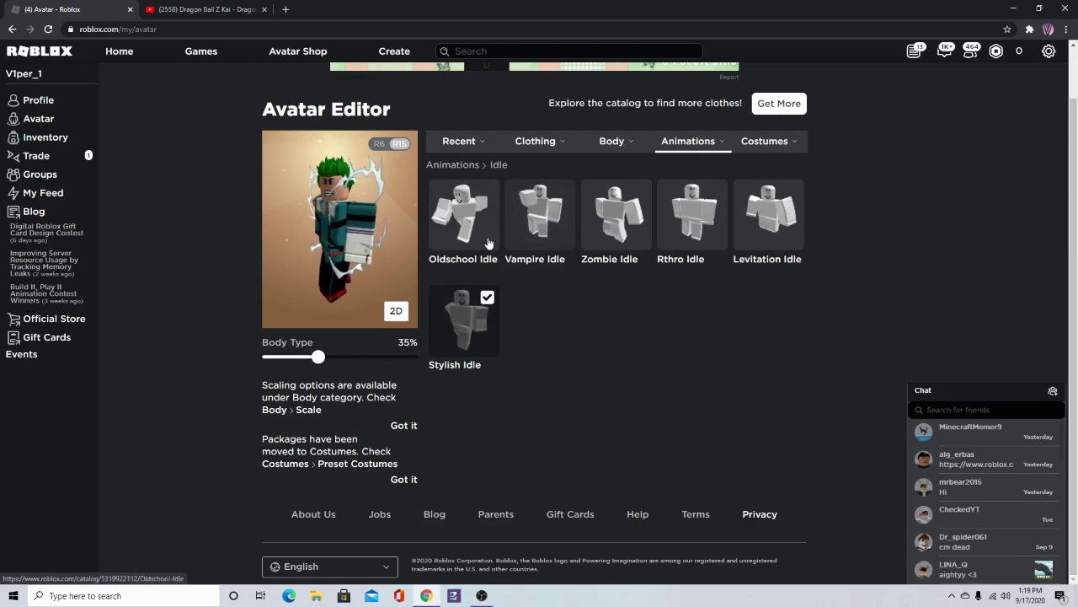
pyautogui.click(689, 215)
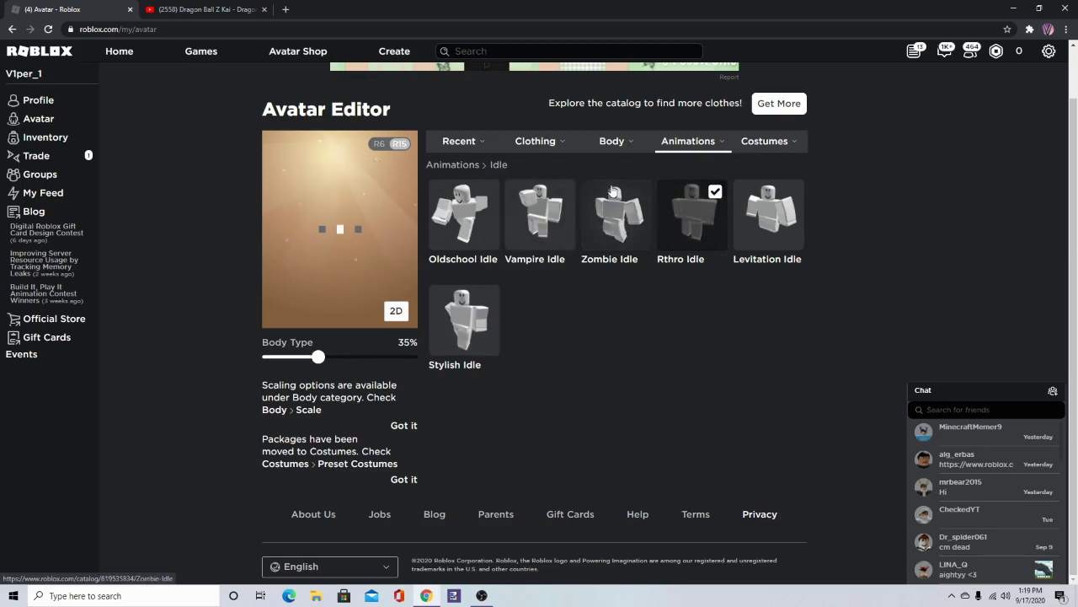
pyautogui.moveTo(682, 154)
# Step: Review all recently used avatar items
pyautogui.moveTo(477, 149)
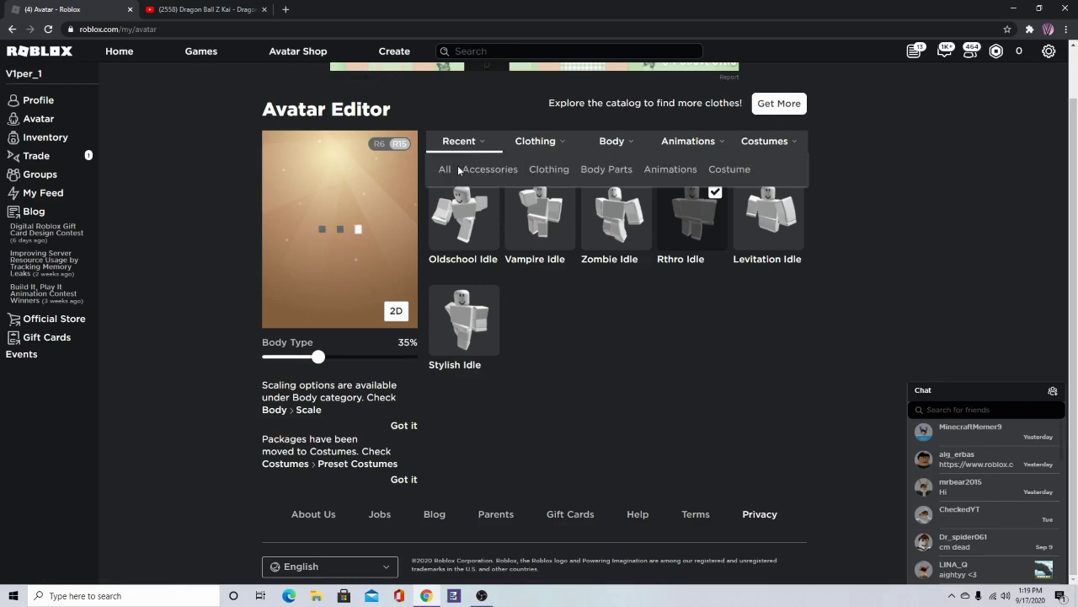
pyautogui.click(445, 170)
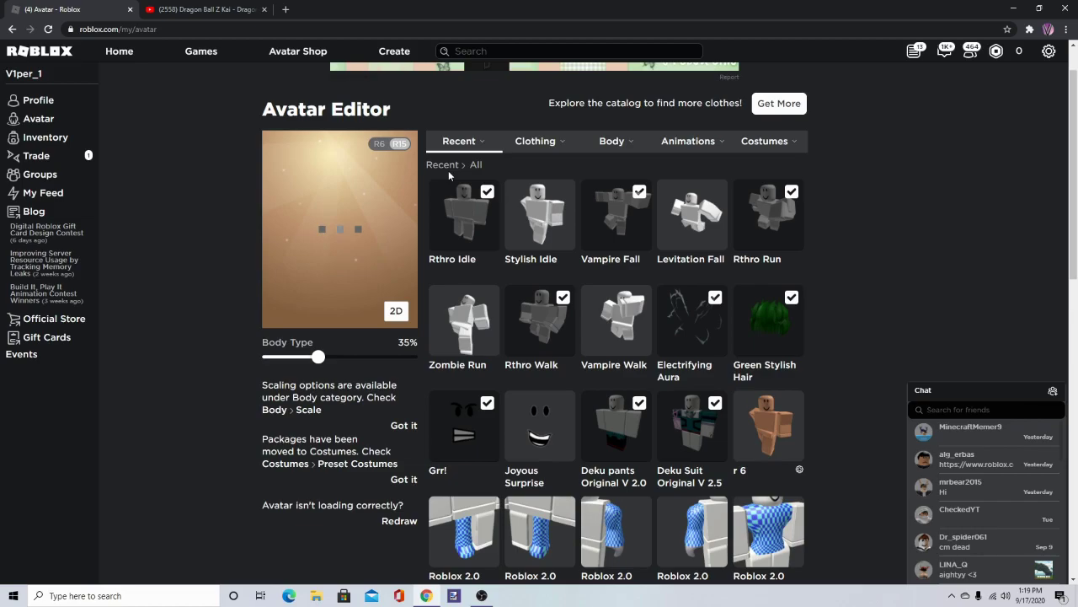
pyautogui.moveTo(526, 152)
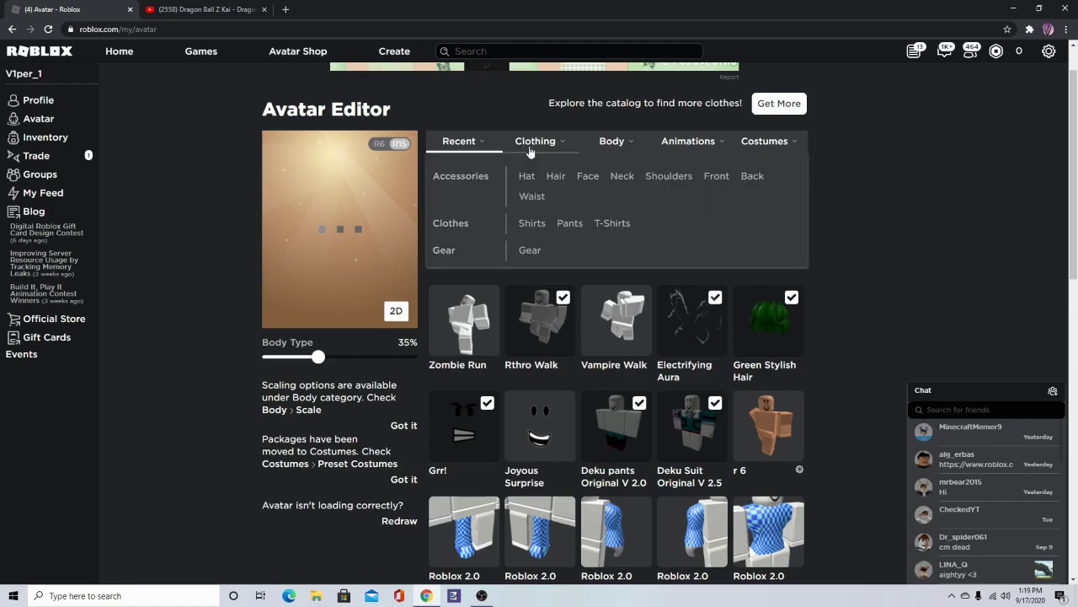
# Step: Adjust the avatar's body scale, trying a smaller head before setting it to 100%, and reduce the width to 80%
pyautogui.moveTo(588, 144)
pyautogui.click(586, 223)
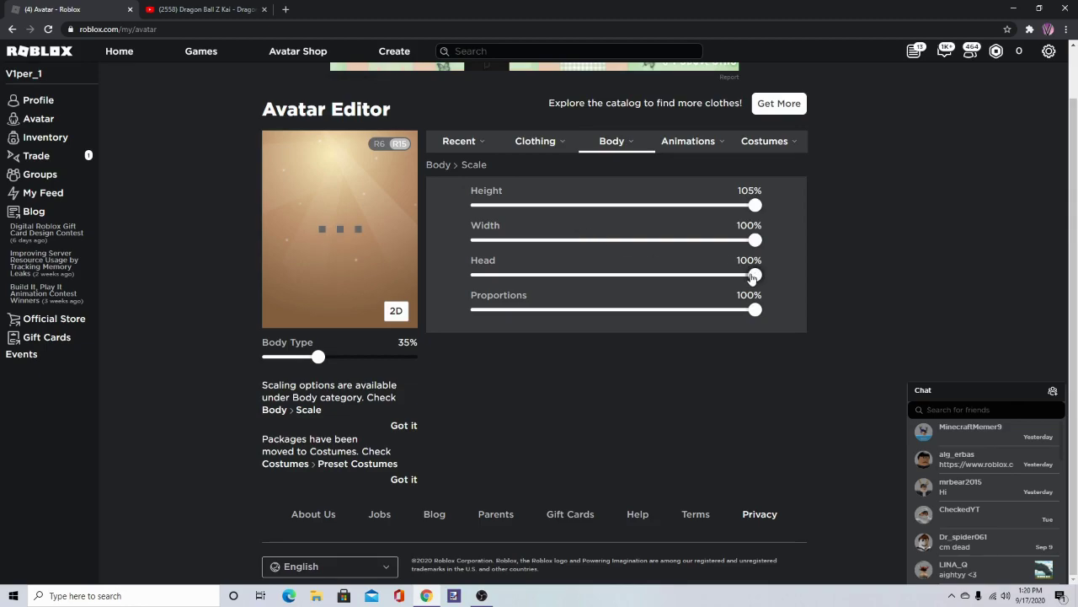
pyautogui.moveTo(643, 287); pyautogui.dragTo(610, 282)
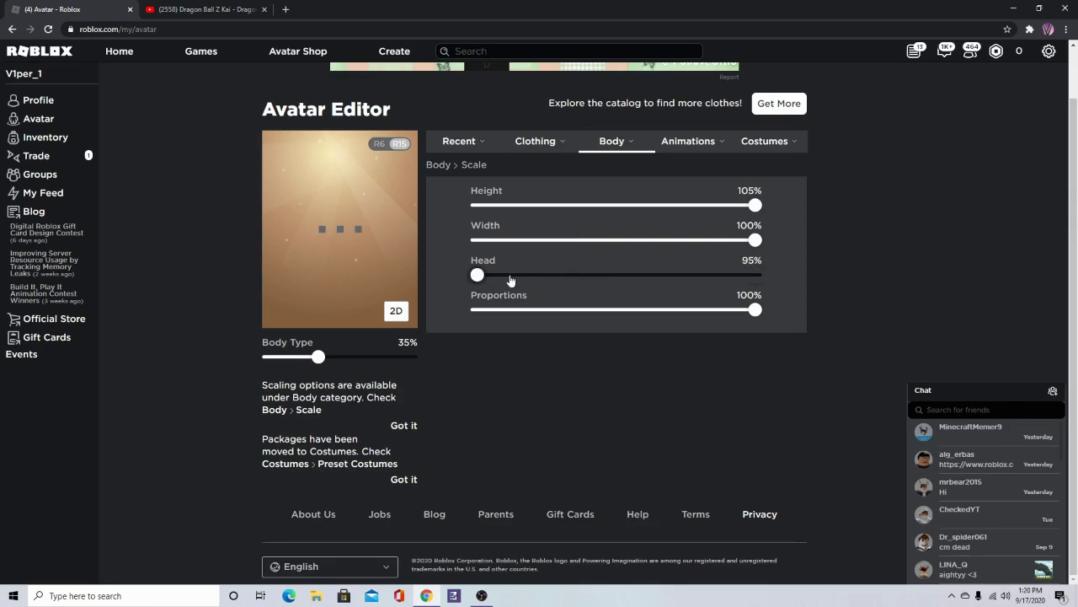
pyautogui.moveTo(511, 280); pyautogui.dragTo(695, 285)
pyautogui.moveTo(750, 248); pyautogui.dragTo(552, 254)
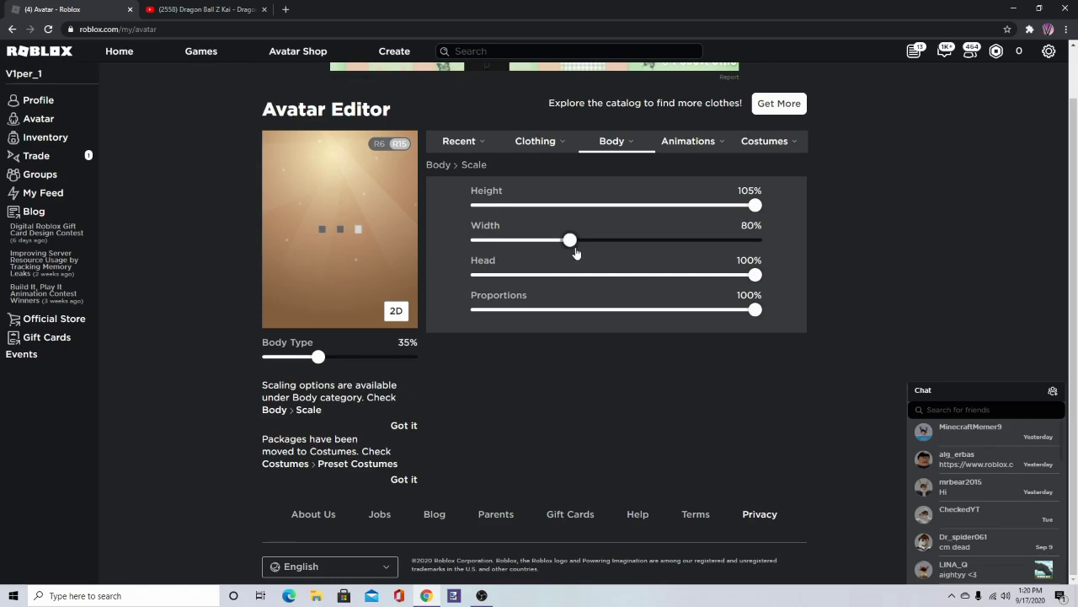
# Step: Launch The Kinetic Abilities from the Home page and start playing with the Telepathy power
pyautogui.click(116, 58)
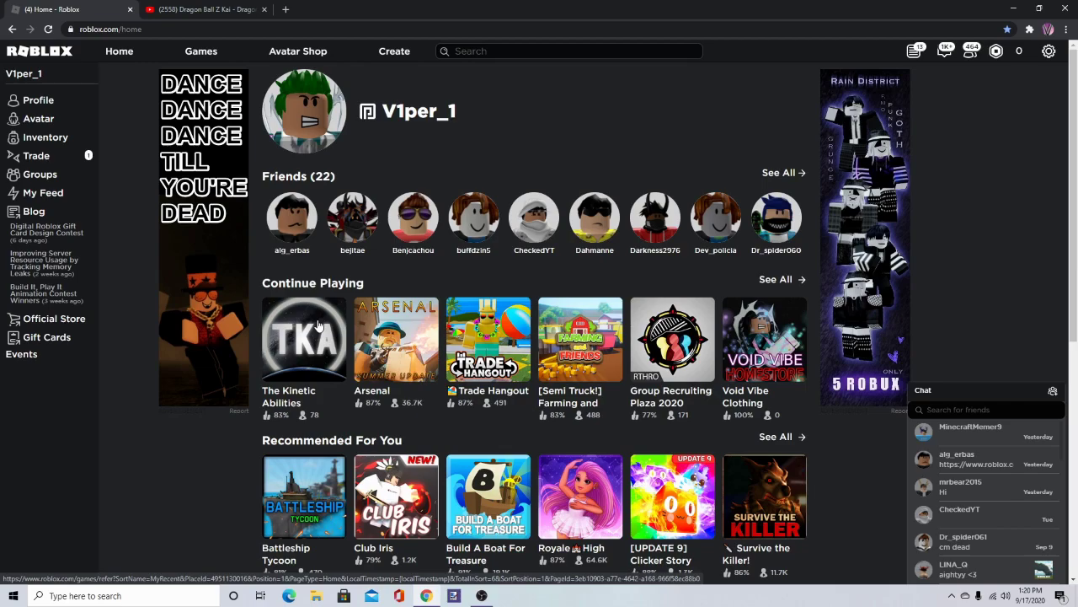
pyautogui.click(303, 335)
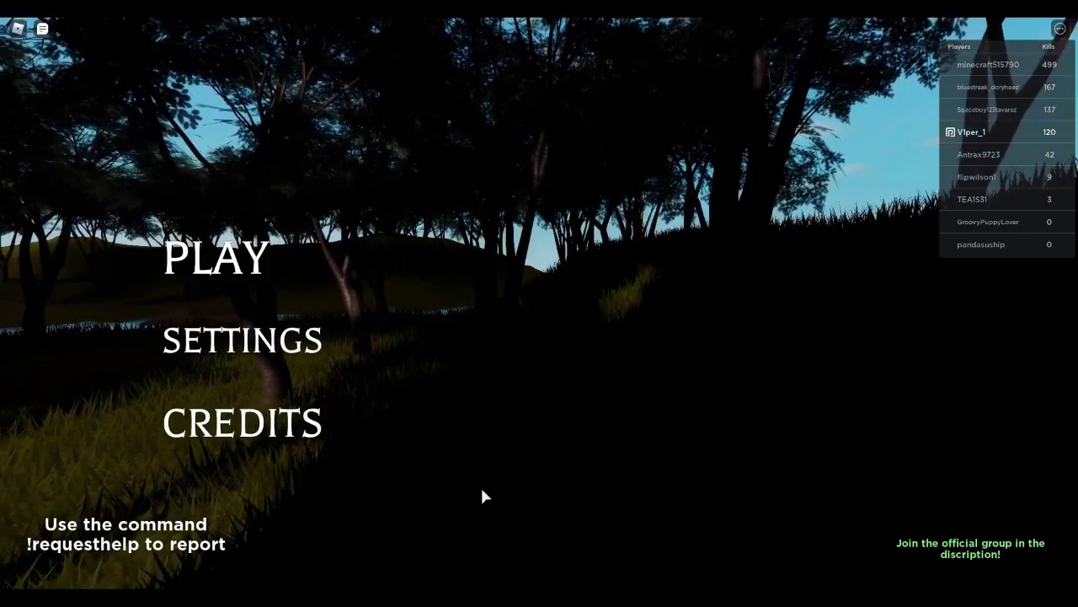
pyautogui.click(263, 270)
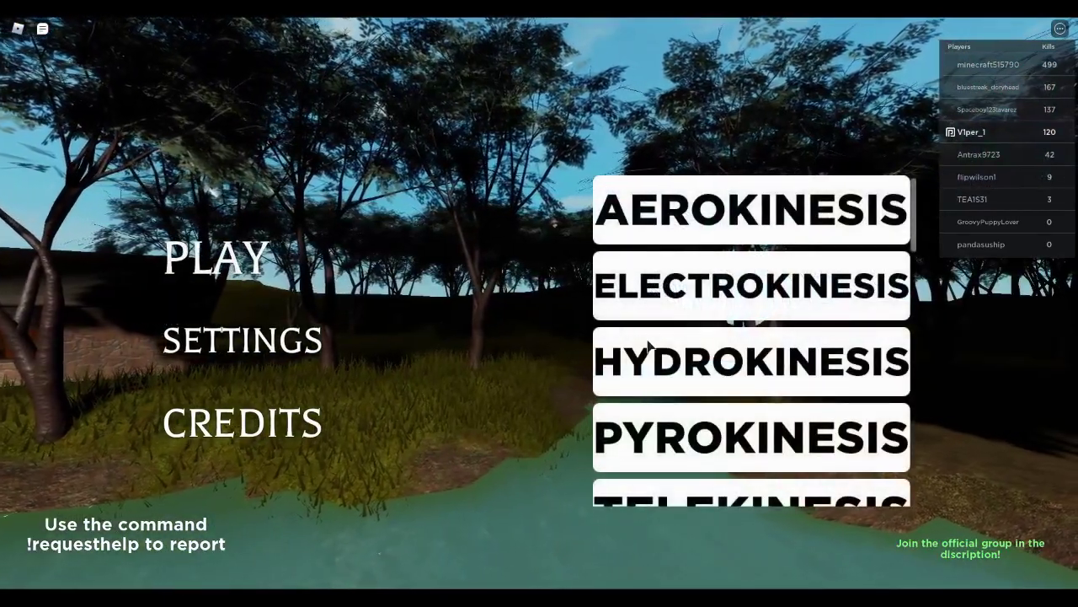
pyautogui.scroll(-3, 641, 346)
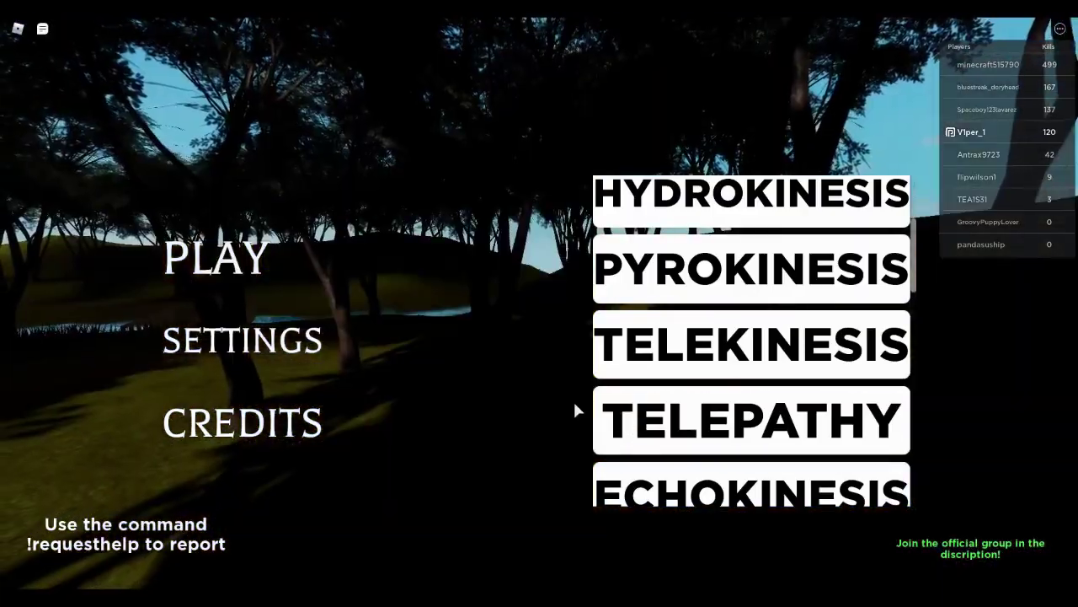
pyautogui.click(576, 411)
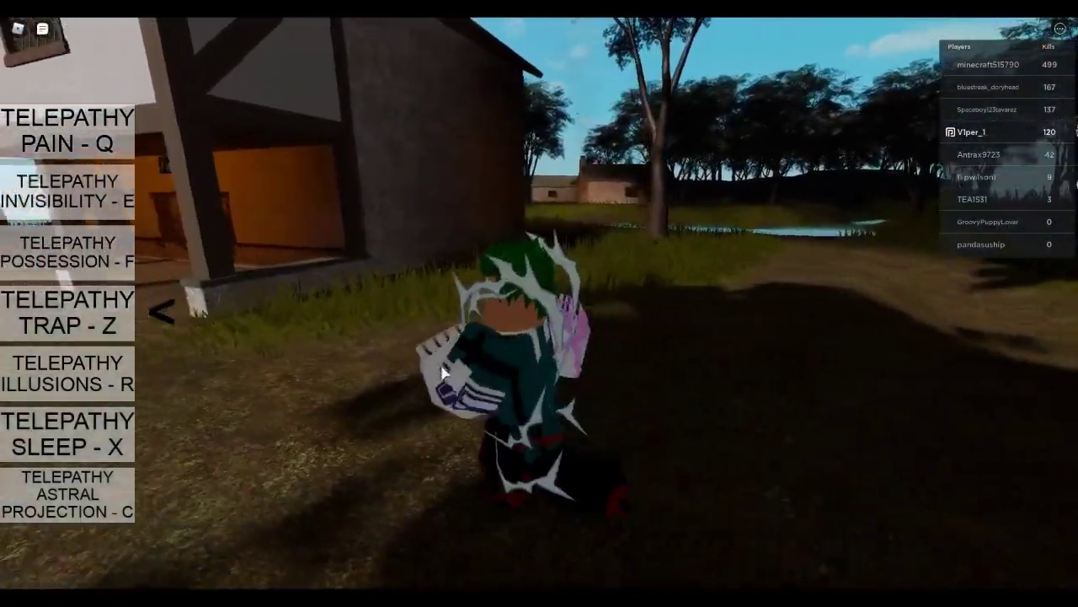
# Step: Examine the Deku avatar in the game from the front, back and sides beside the half-timbered house
pyautogui.rightClick(444, 371)
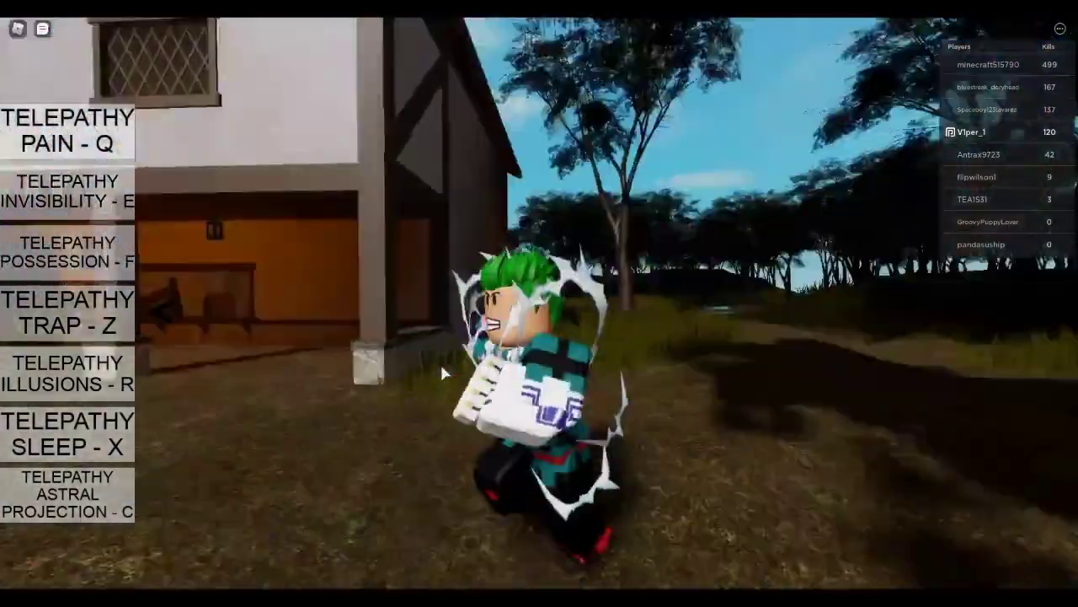
pyautogui.scroll(-3, 444, 372)
pyautogui.scroll(1, 443, 374)
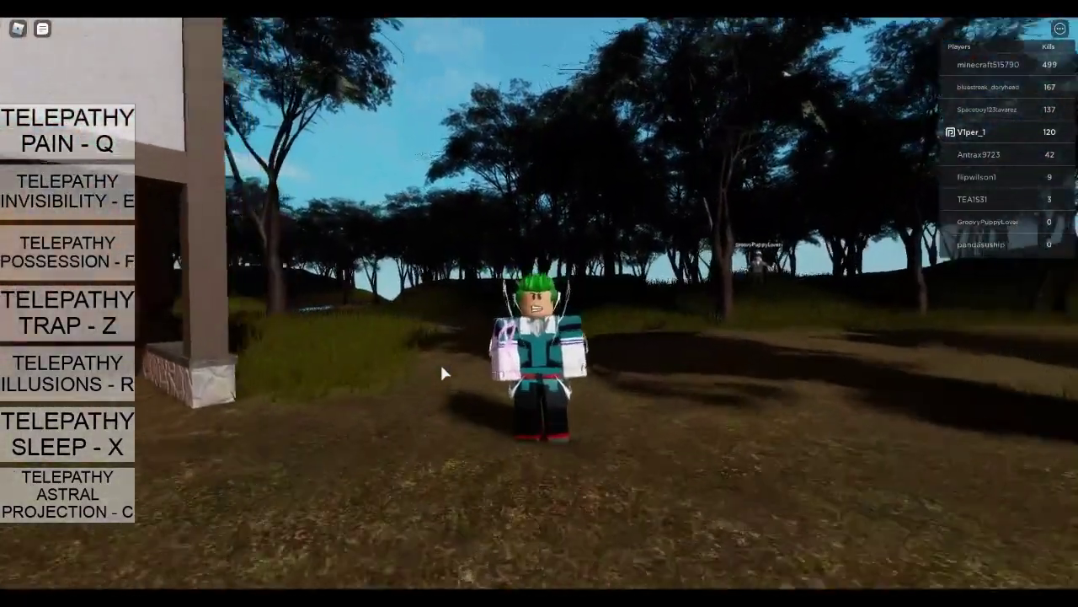
pyautogui.rightClick(440, 394)
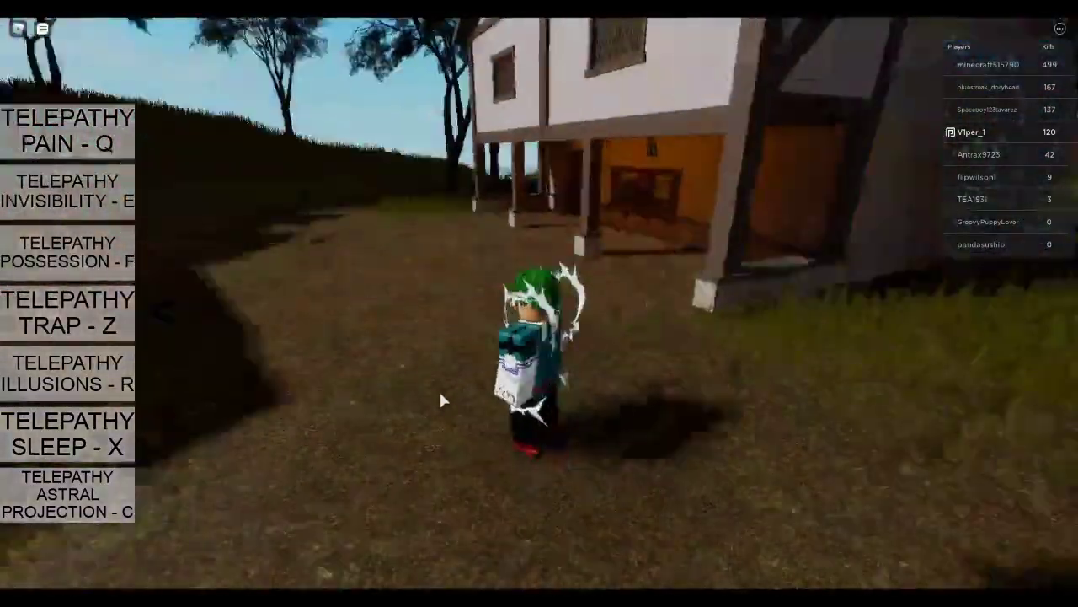
pyautogui.press('w')
pyautogui.scroll(2, 440, 393)
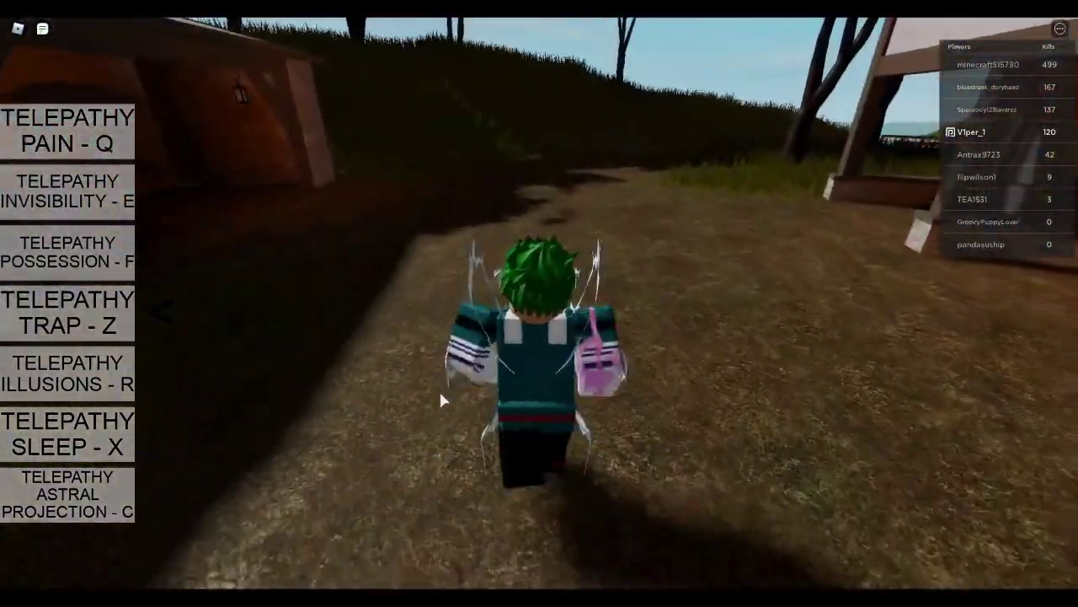
pyautogui.rightClick(311, 439)
pyautogui.press('s')
pyautogui.rightClick(333, 444)
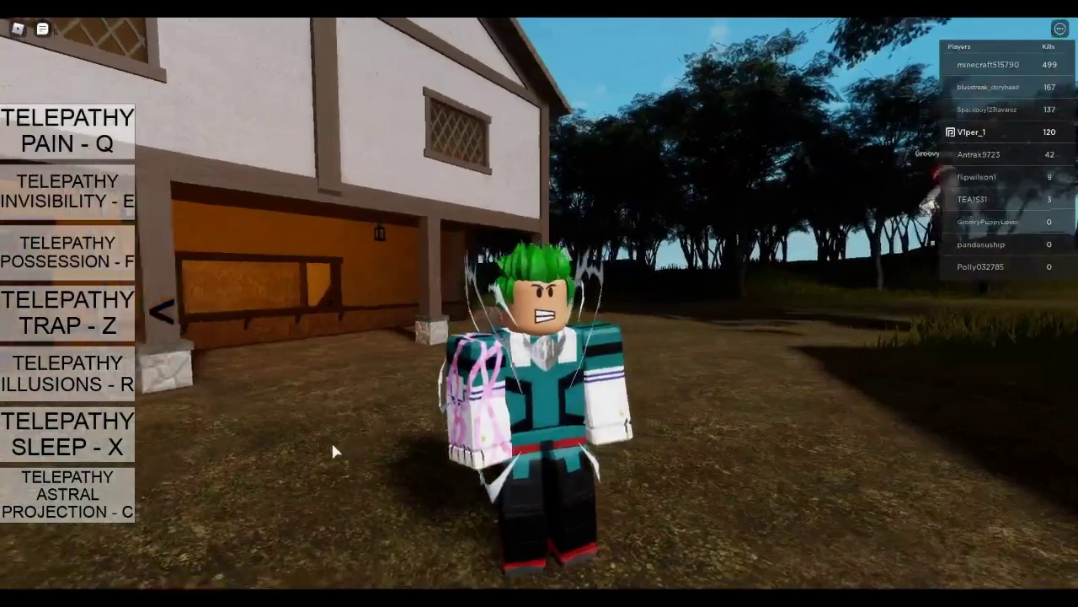
# Step: Move and jump around near the house to check the avatar's idle pose and jump animation up close
pyautogui.press('w')
pyautogui.press('s')
pyautogui.press('a')
pyautogui.rightClick(332, 444)
pyautogui.press('space')
pyautogui.press('s')
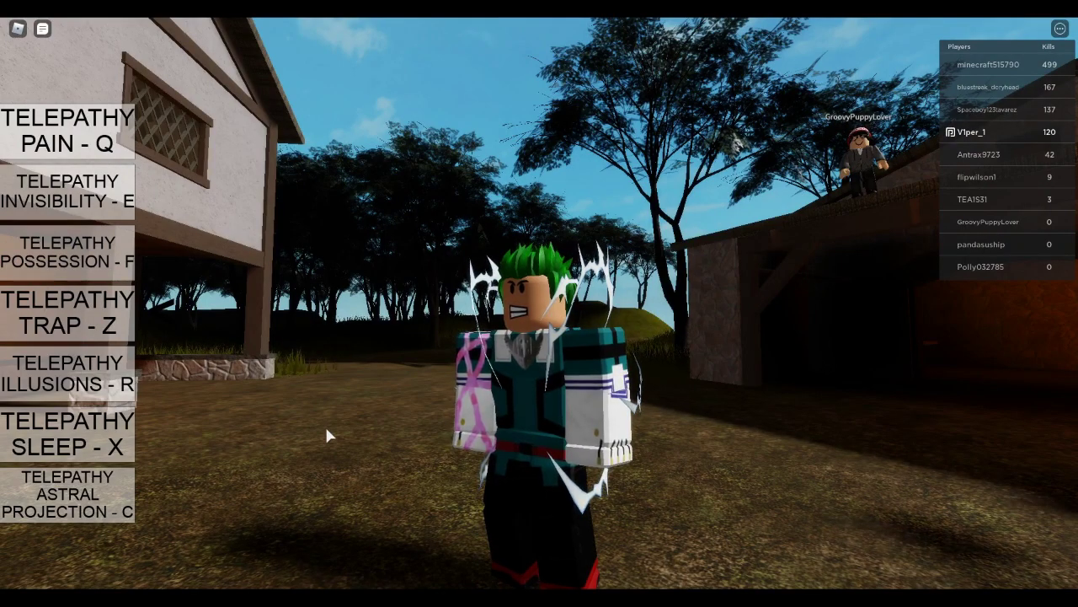
pyautogui.press('s')
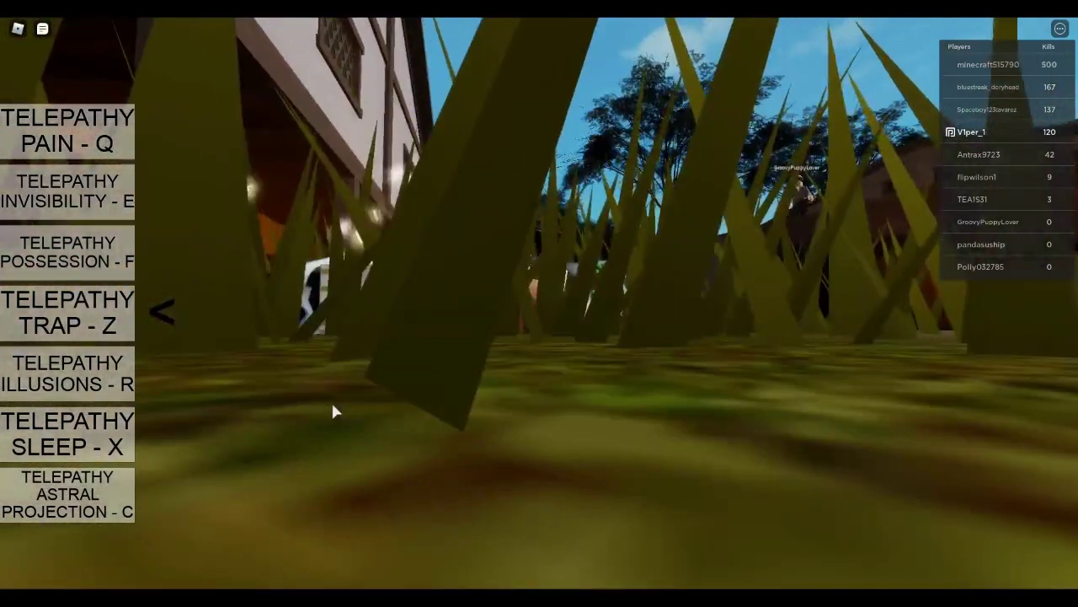
pyautogui.rightClick(333, 403)
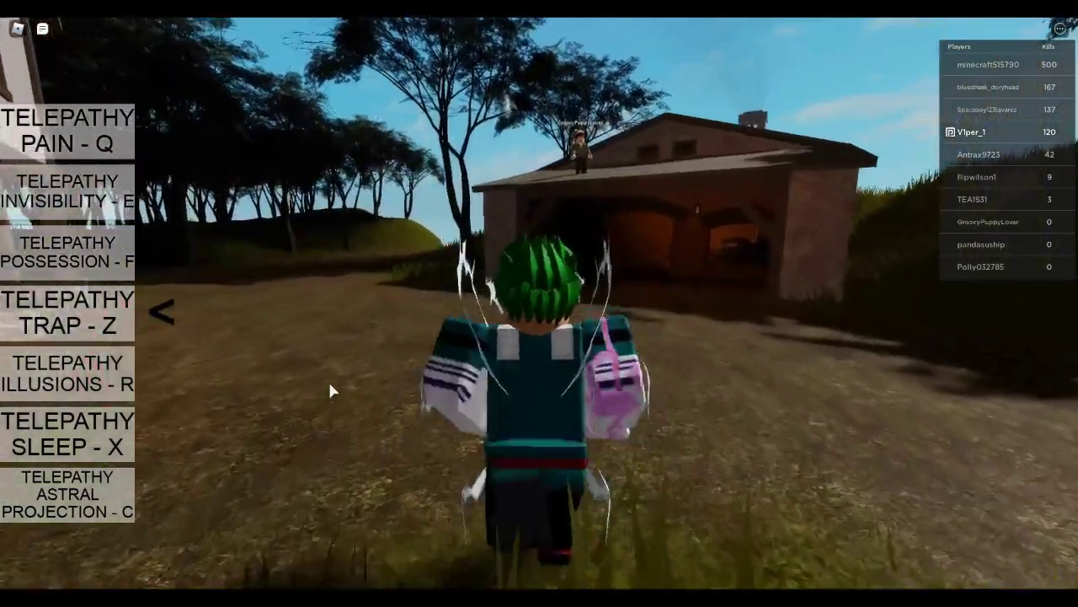
# Step: Walk the avatar back and forth in front of the open stone building to check its walk and run animations
pyautogui.press('w')
pyautogui.rightClick(331, 388)
pyautogui.press('s')
pyautogui.press('w')
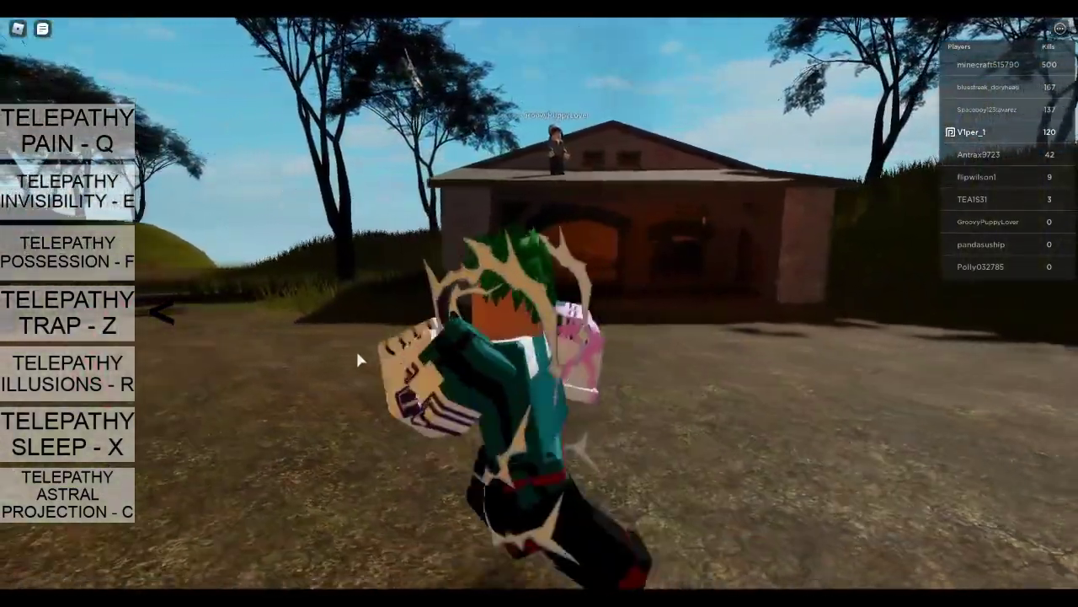
pyautogui.press('a')
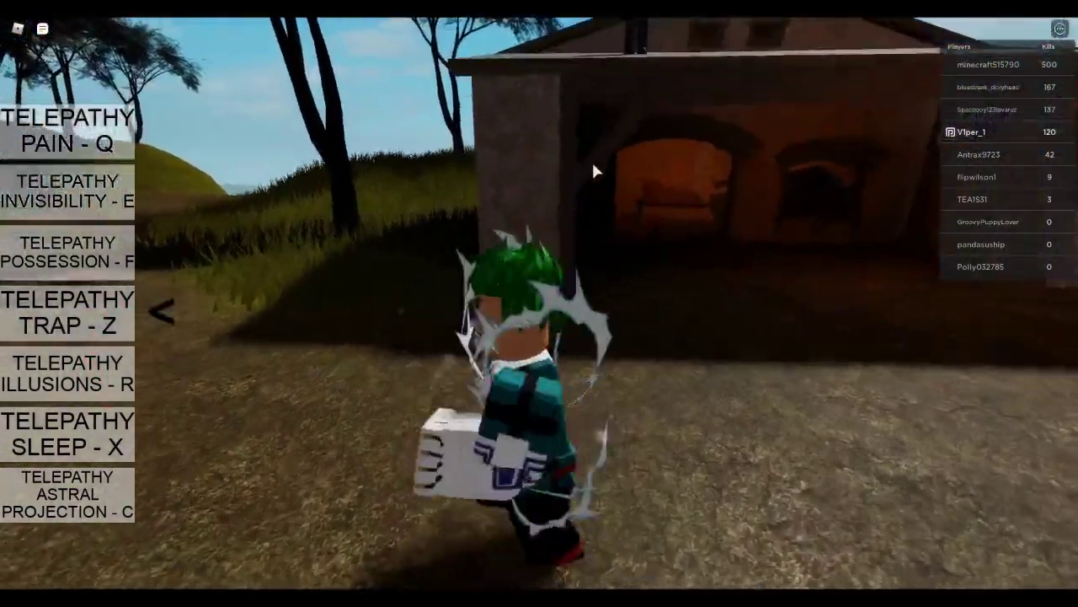
pyautogui.press('s')
pyautogui.press('w')
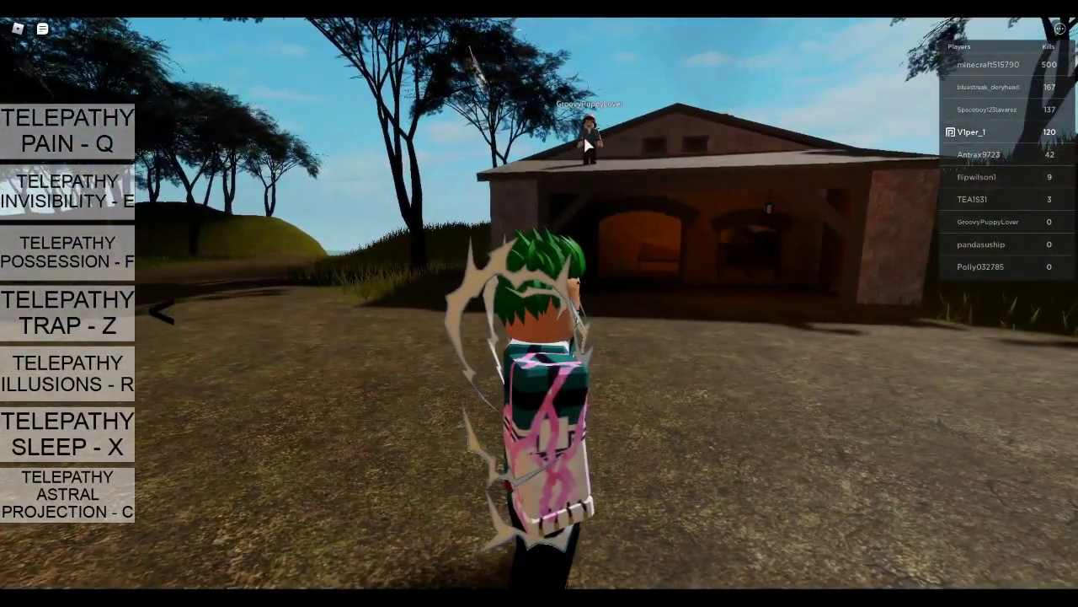
# Step: Try Telepathy Pain on the player on the building's roof, and walk the avatar forward past the building
pyautogui.press('q')
pyautogui.rightClick(460, 188)
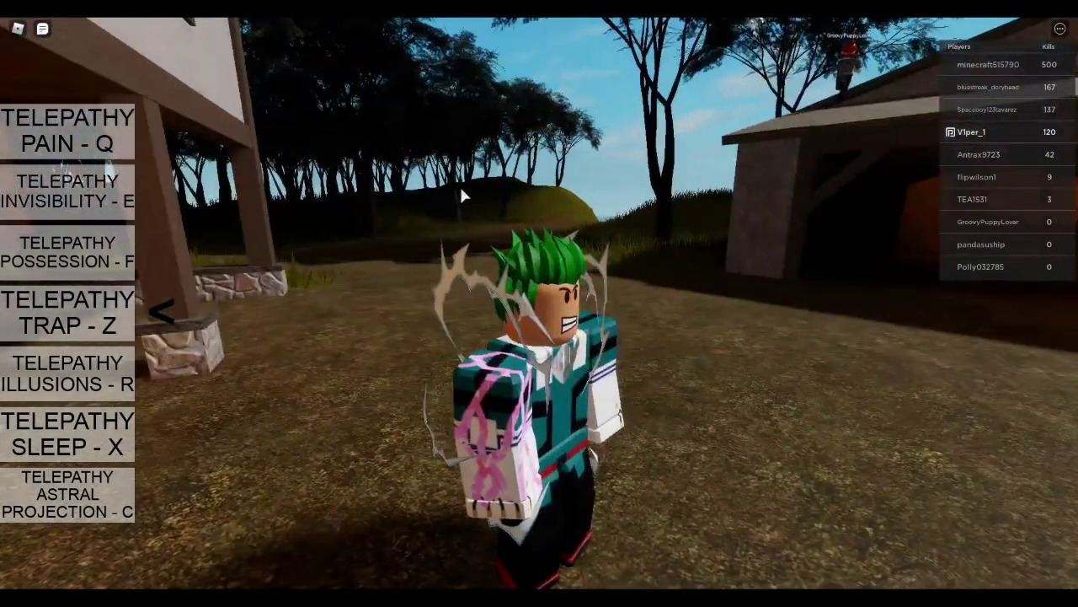
pyautogui.press('w')
pyautogui.press('w')
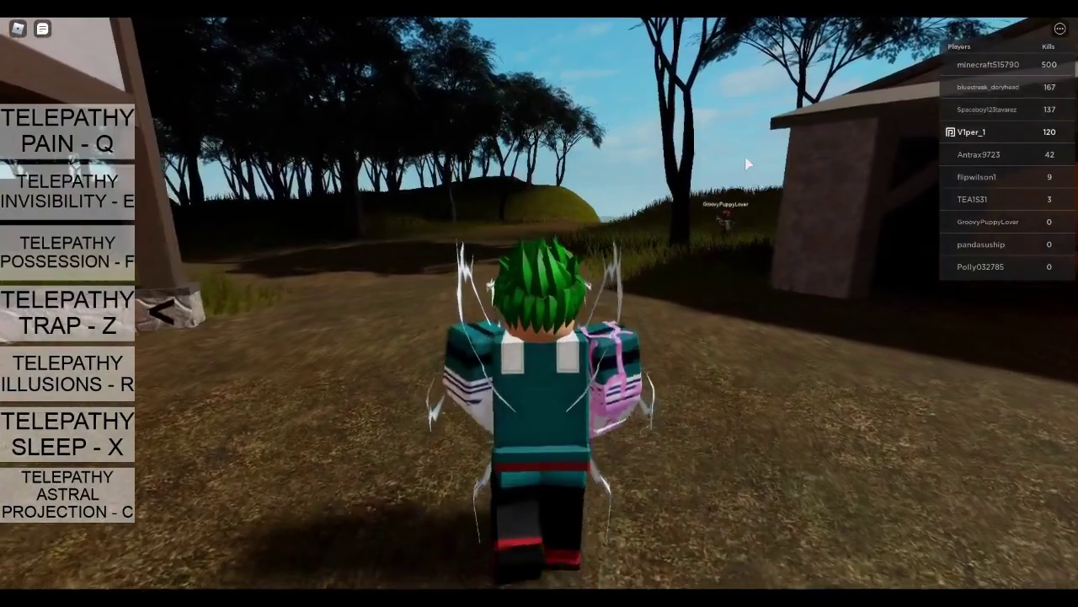
pyautogui.press('w')
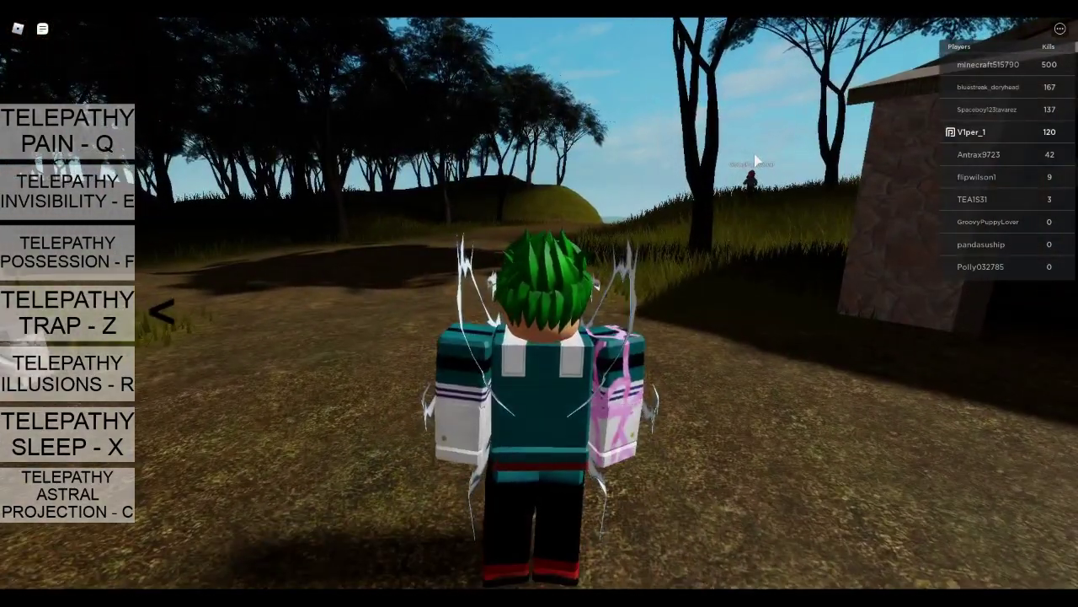
# Step: Run and jump with the avatar along the dirt path away from the houses, and turn back toward them
pyautogui.press('s')
pyautogui.press('space')
pyautogui.press('w')
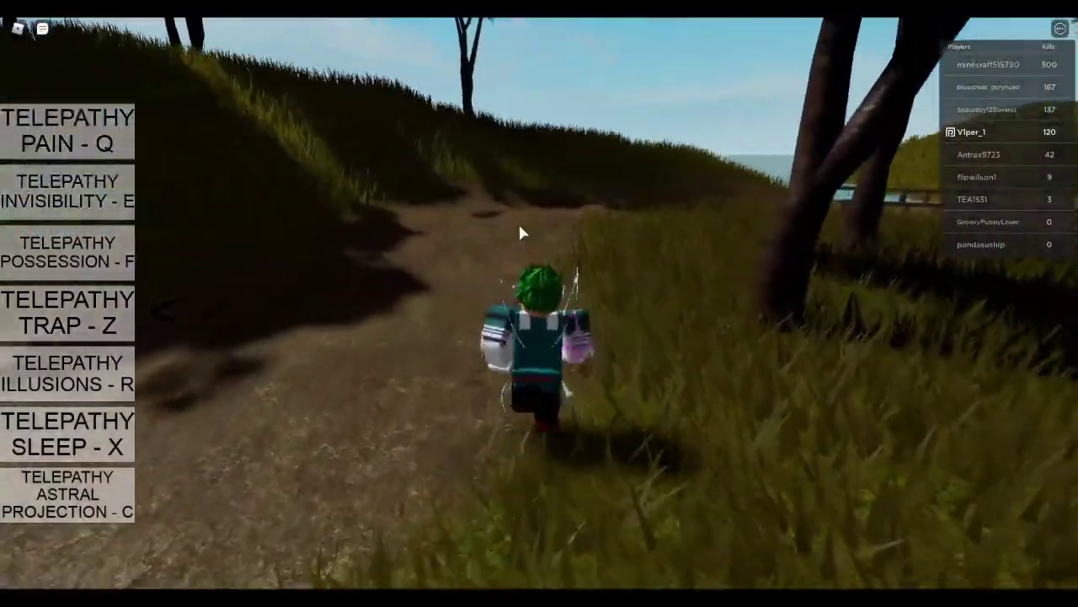
pyautogui.press('space')
pyautogui.press('s')
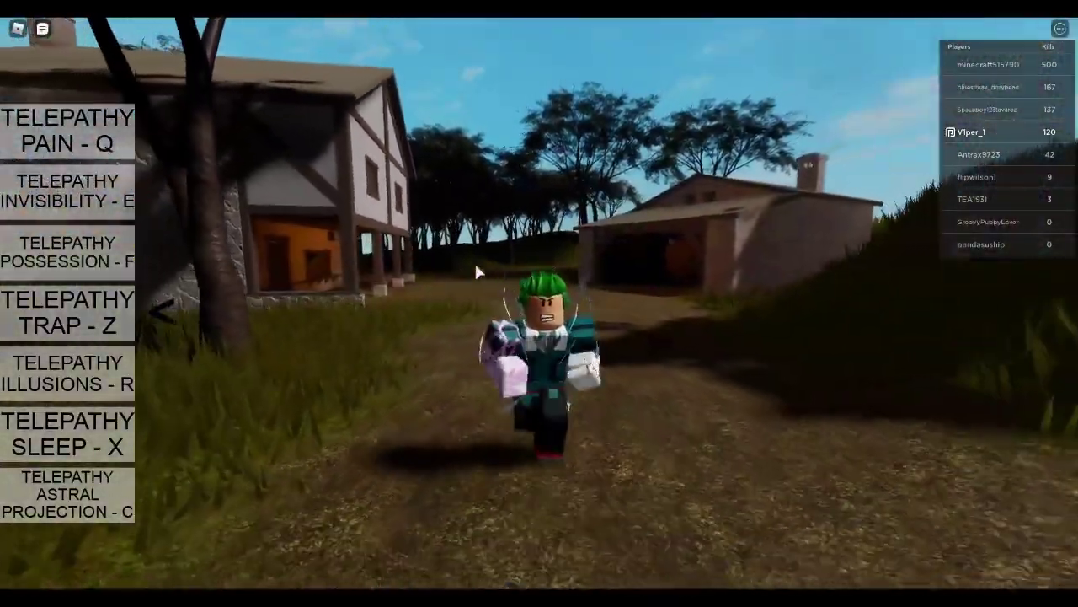
# Step: Run the avatar over the grassy hill and along the water's edge to view its running animation from several angles
pyautogui.press('d')
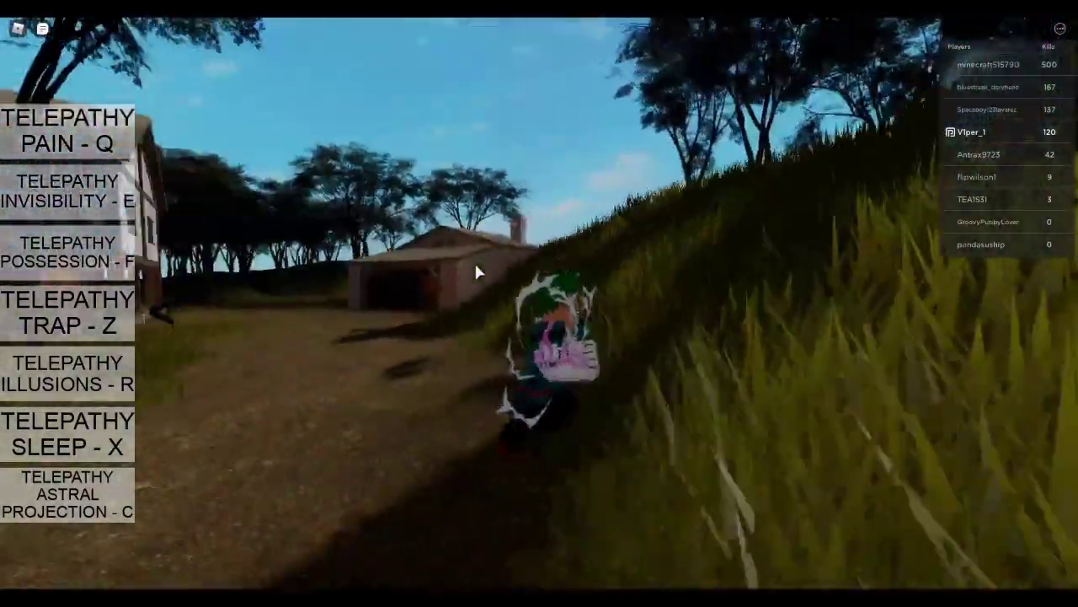
pyautogui.press('d')
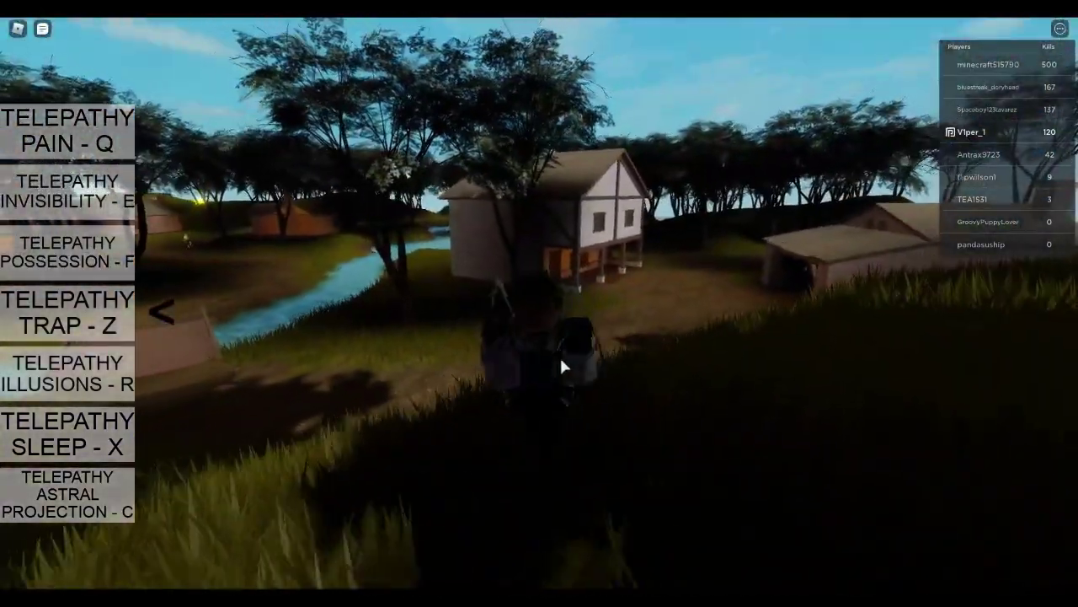
pyautogui.press('s')
pyautogui.press('a')
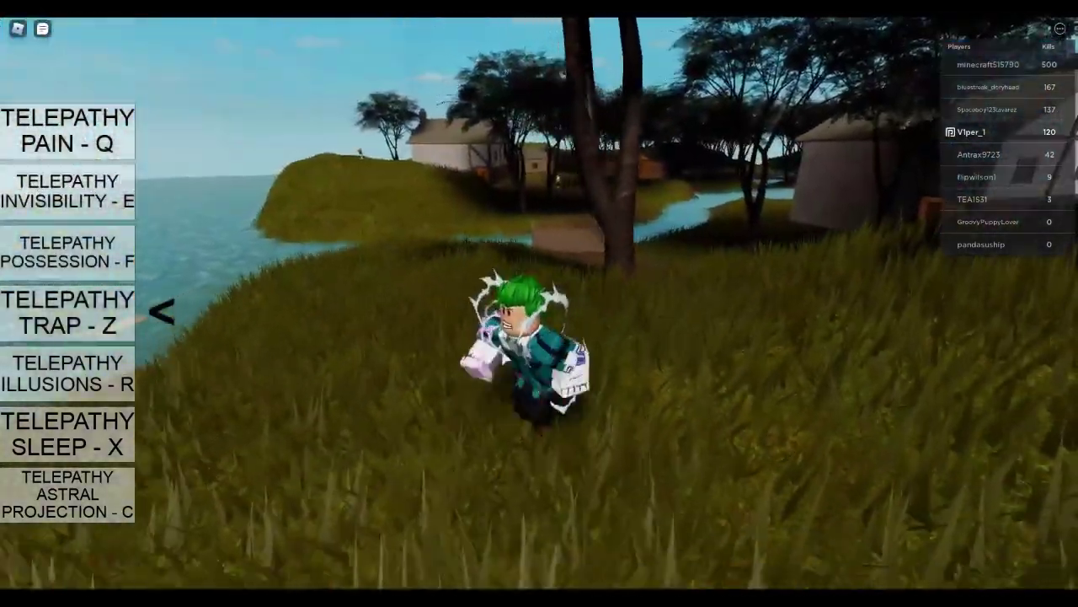
pyautogui.press('a')
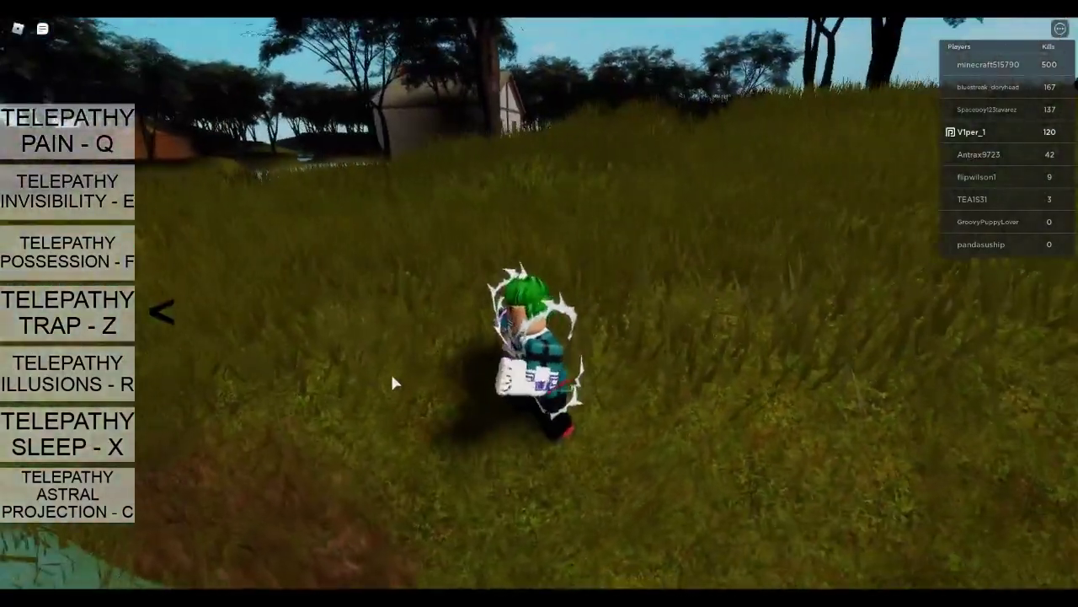
pyautogui.press('s')
pyautogui.press('w')
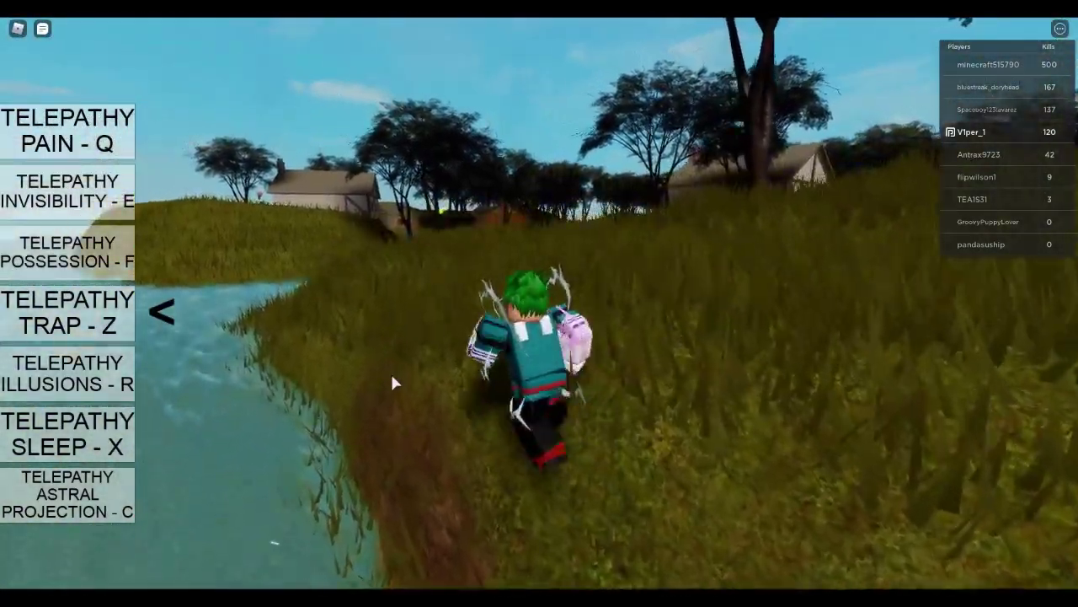
pyautogui.press('a')
pyautogui.press('s')
pyautogui.press('w')
pyautogui.press('a')
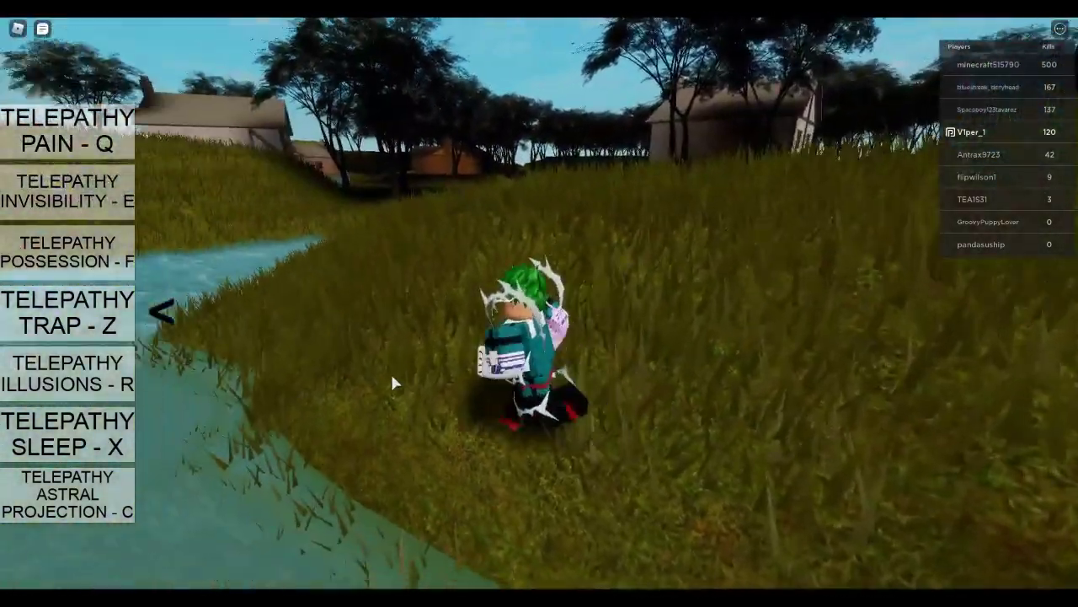
# Step: Run the avatar along the grassy shore toward the houses and jump out over the river
pyautogui.press('w')
pyautogui.press('a')
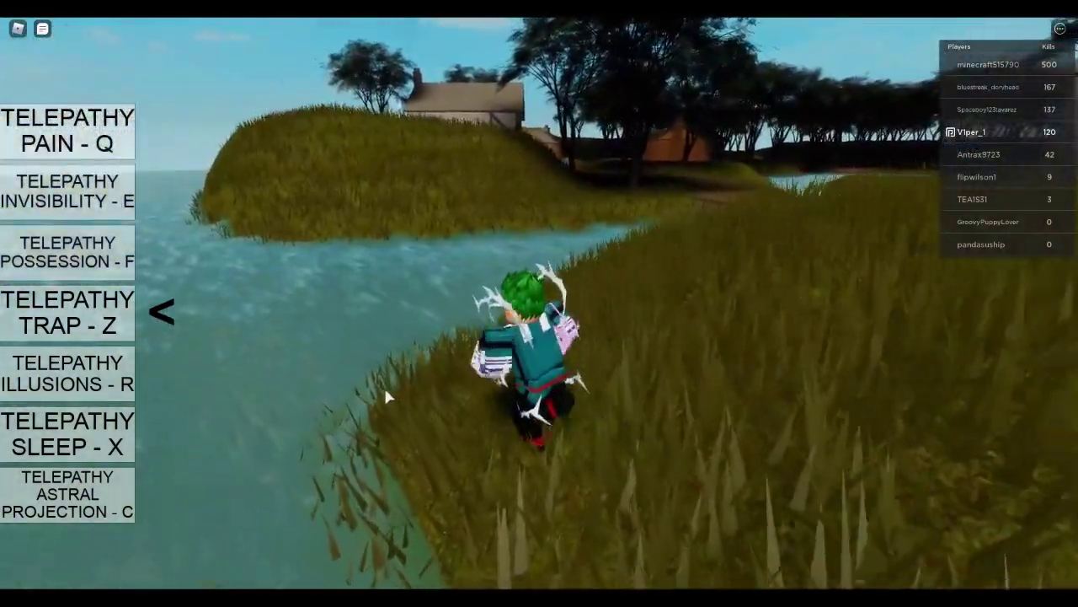
pyautogui.press('a')
pyautogui.press('w')
pyautogui.press('space')
pyautogui.press('d')
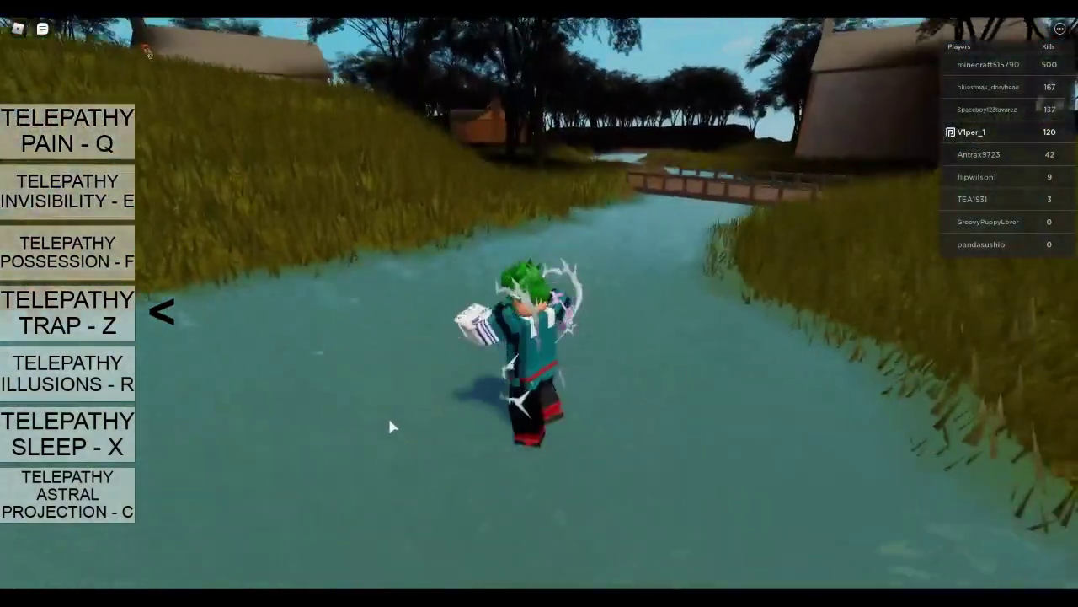
# Step: Cross the river with the avatar and jump up onto the grassy hill on the opposite bank
pyautogui.press('w')
pyautogui.press('space')
pyautogui.press('a')
pyautogui.press('d')
pyautogui.press('w')
pyautogui.press('a')
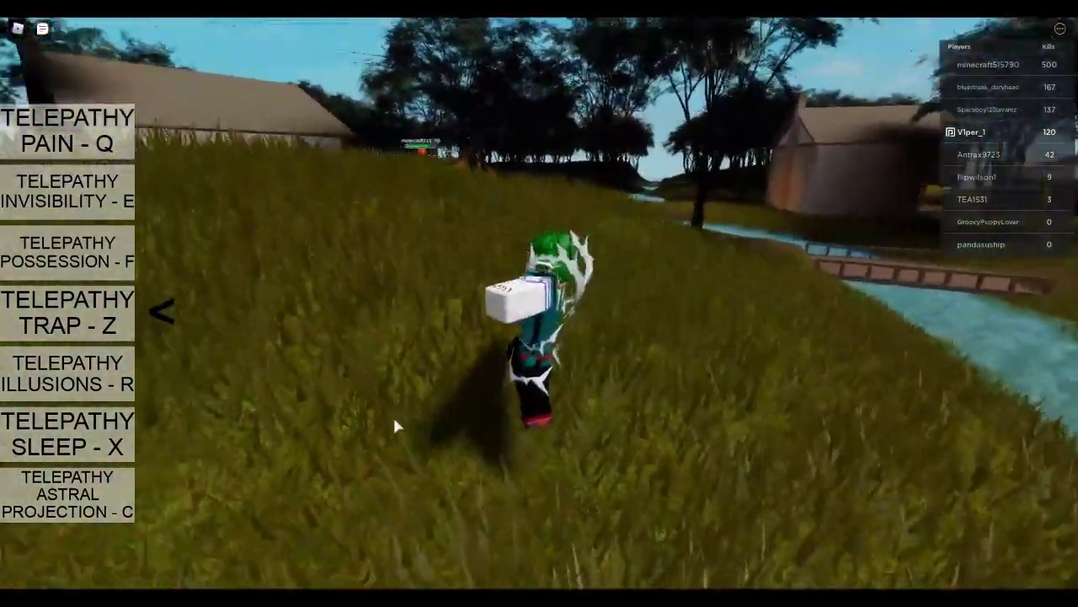
# Step: Run the avatar up over the grassy hill toward the house and jump, viewing its side profile in motion
pyautogui.press('Left')
pyautogui.press('Right')
pyautogui.press('a')
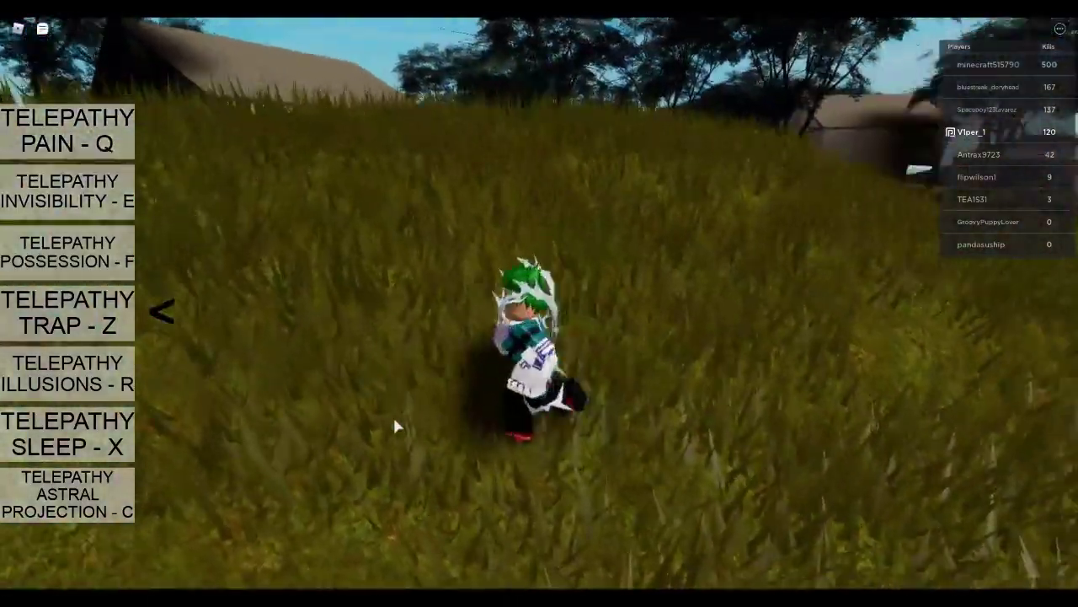
pyautogui.press('w')
pyautogui.press('a')
pyautogui.press('space')
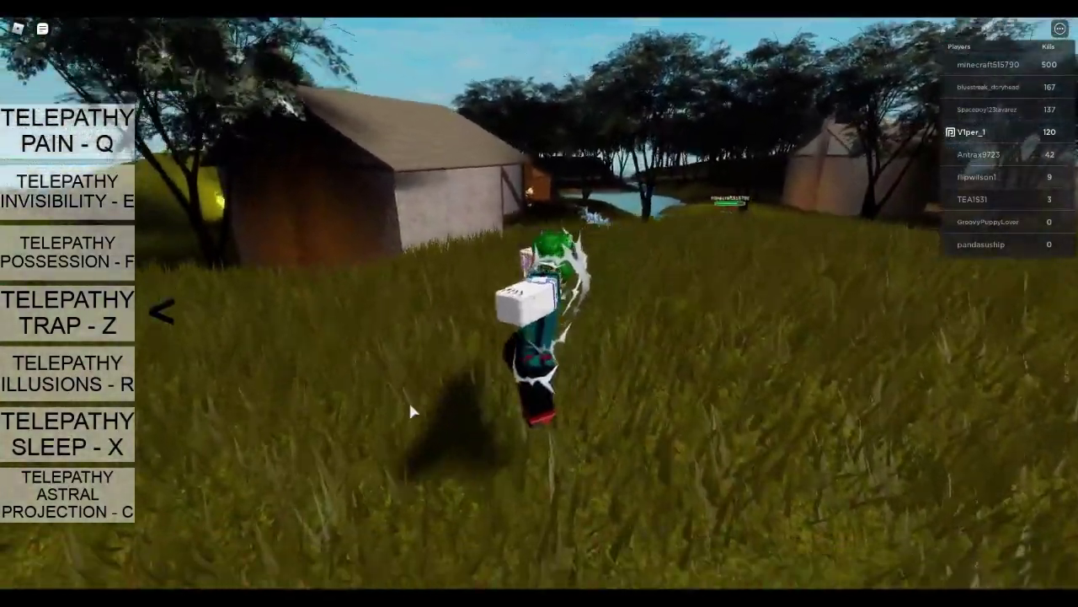
# Step: Run the avatar along the cliff edge above the sea and across the grass toward the small houses, viewing it from several angles
pyautogui.press('w')
pyautogui.press('a')
pyautogui.press('Left')
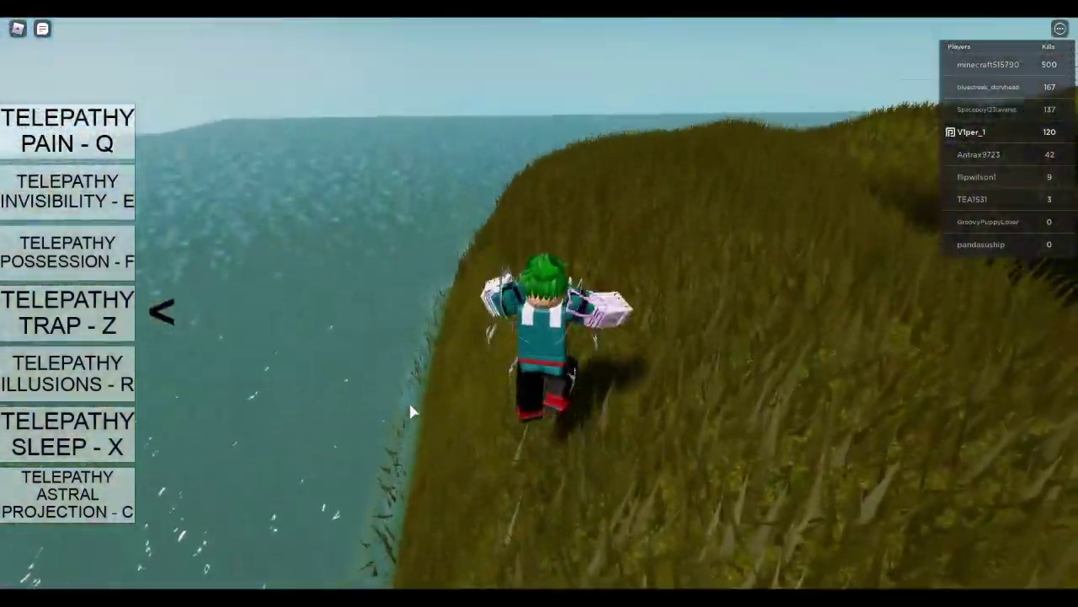
pyautogui.press('w')
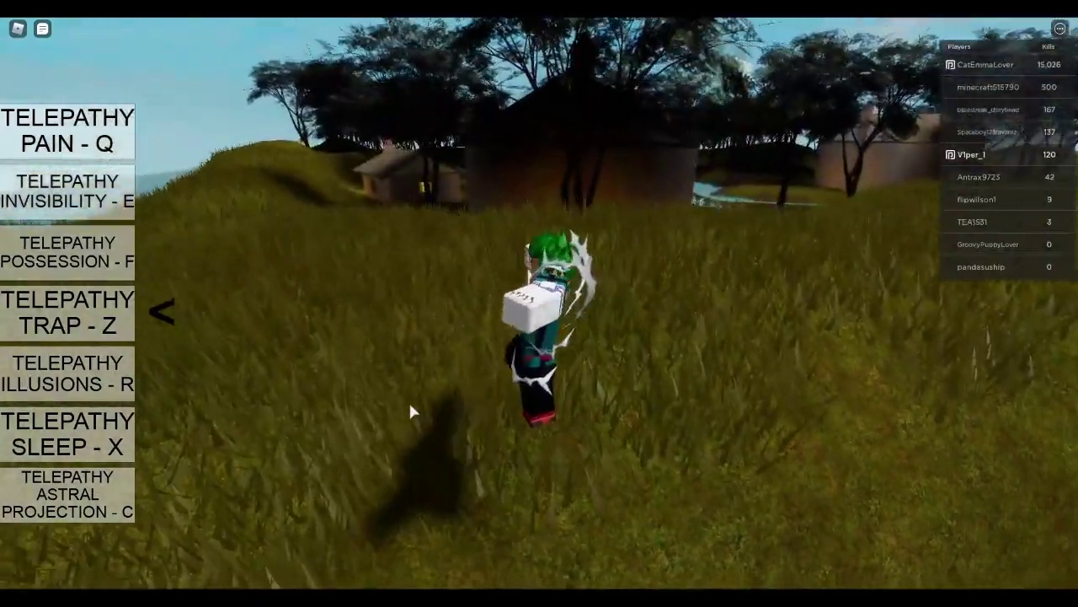
pyautogui.press('w')
pyautogui.press('a')
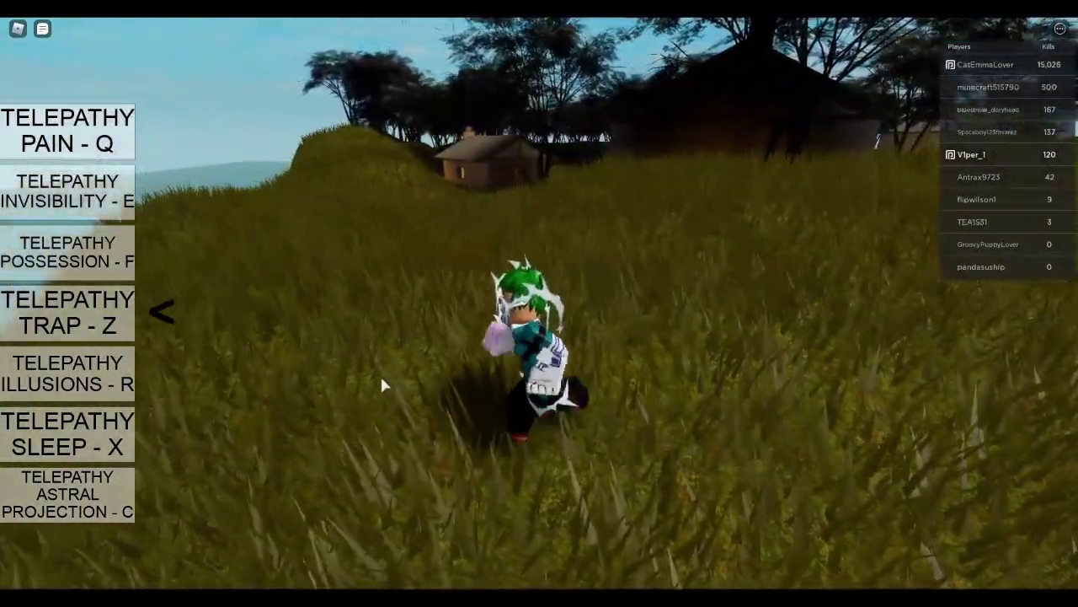
pyautogui.press('Right')
pyautogui.press('Left')
pyautogui.press('w')
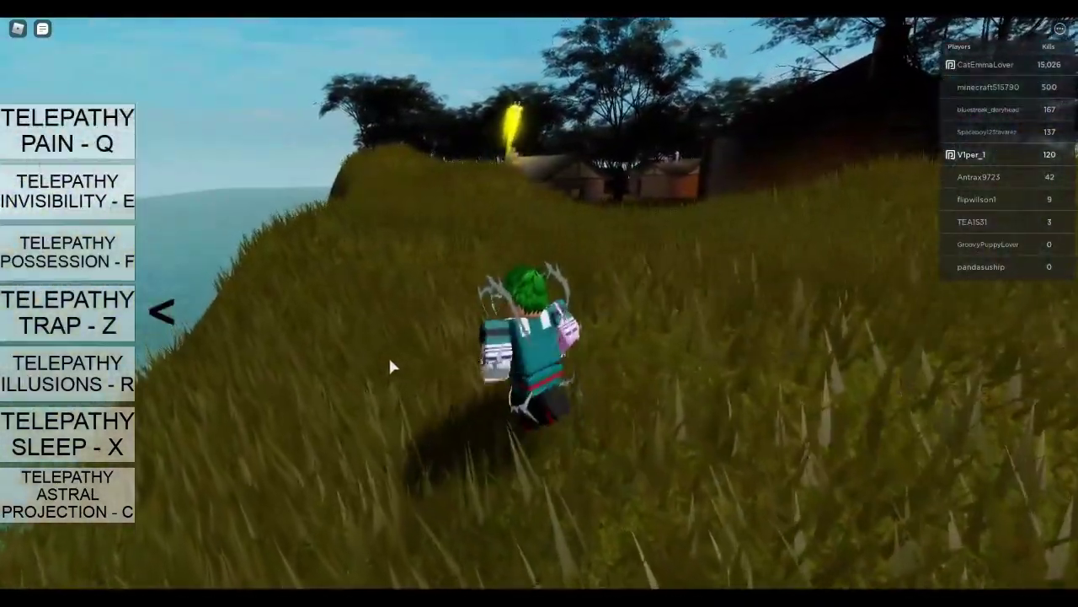
# Step: Run and jump the avatar back and forth on the grass, and stop it facing the camera
pyautogui.press('s')
pyautogui.press('space')
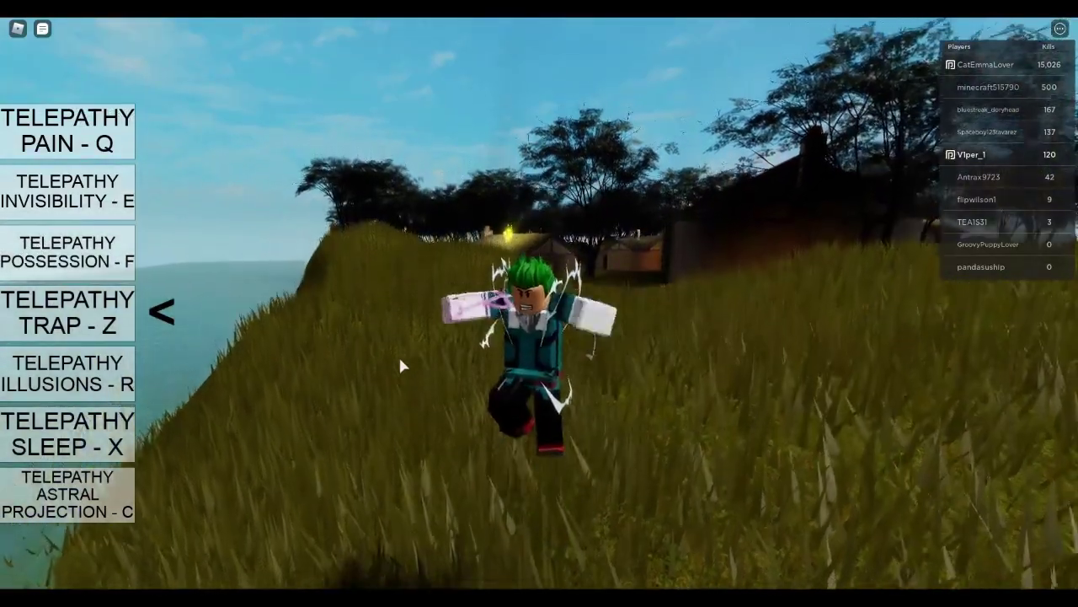
pyautogui.press('d')
pyautogui.press('w')
pyautogui.press('s')
pyautogui.press('d')
pyautogui.press('space')
pyautogui.press('w')
pyautogui.press('d')
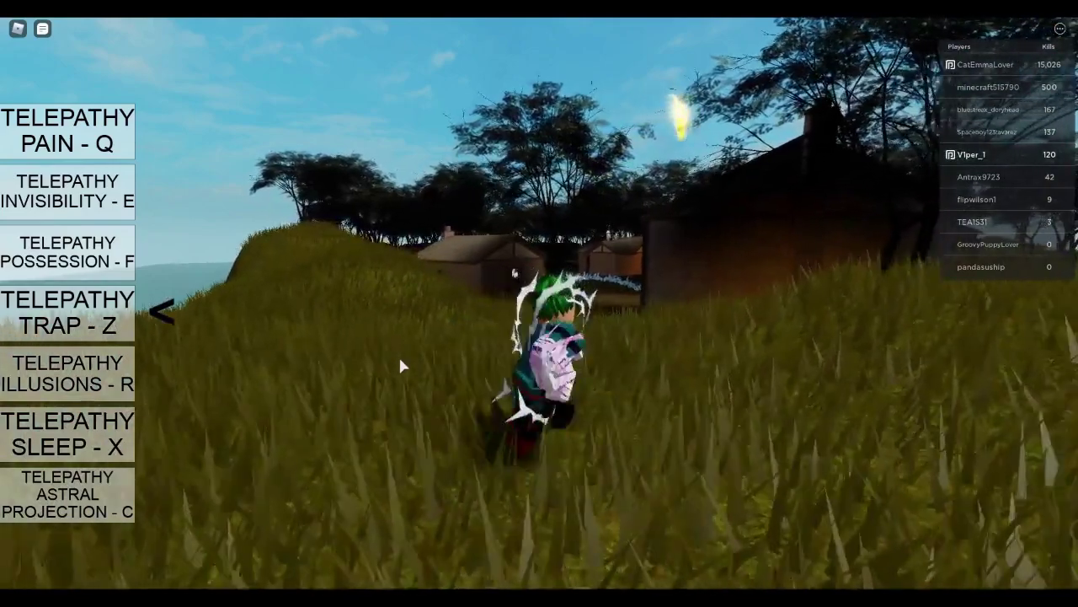
pyautogui.press('s')
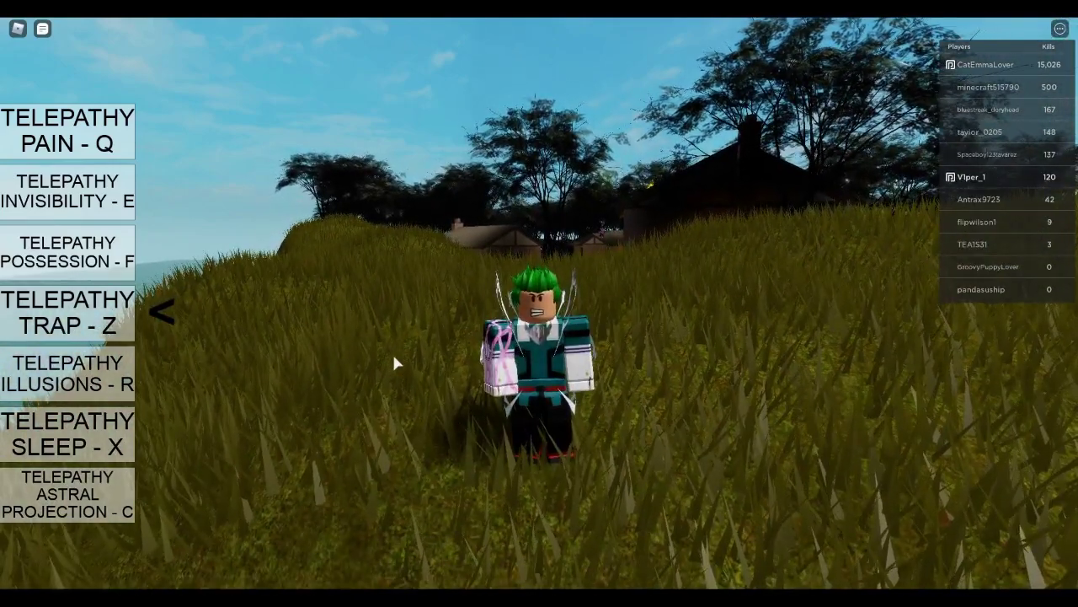
# Step: Send the chat command "/e dance" to make the avatar dance
pyautogui.write('//e')
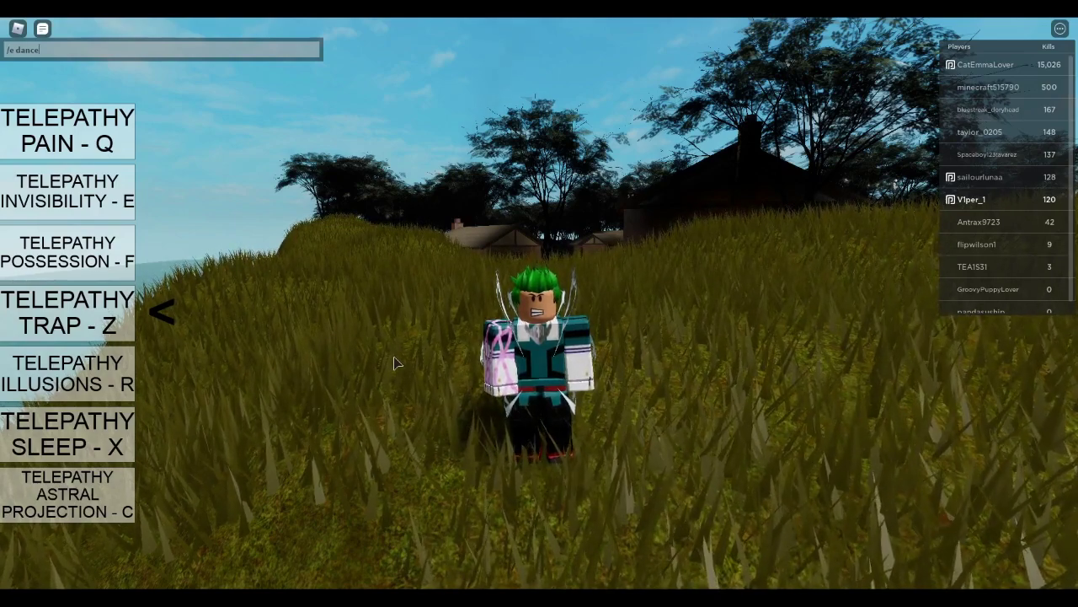
pyautogui.press('Return')
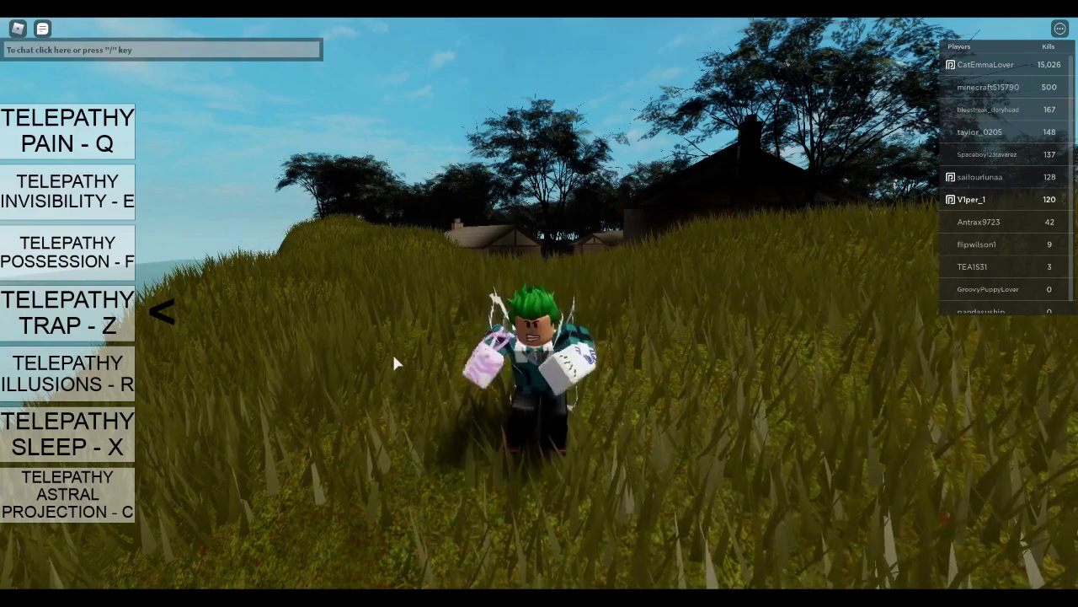